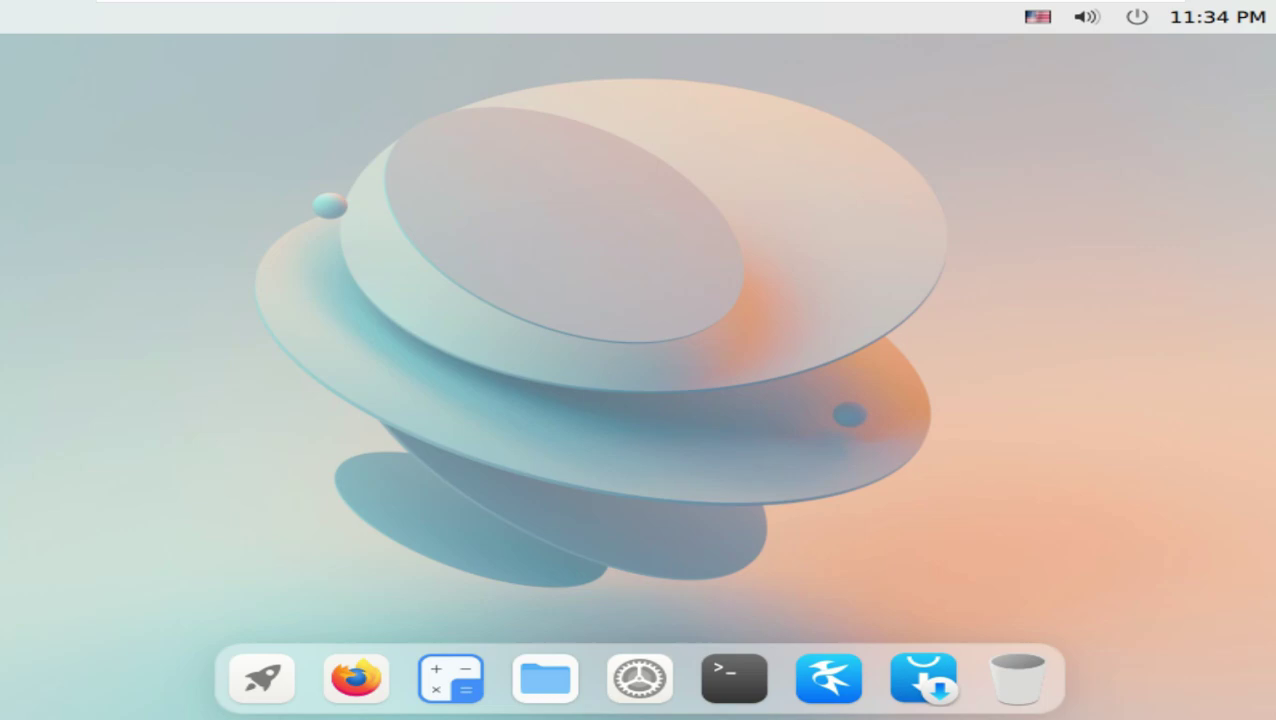
Set the display resolution to 1360x768 and stretch the VM view keeping its aspect ratio.
left_click(640, 679)
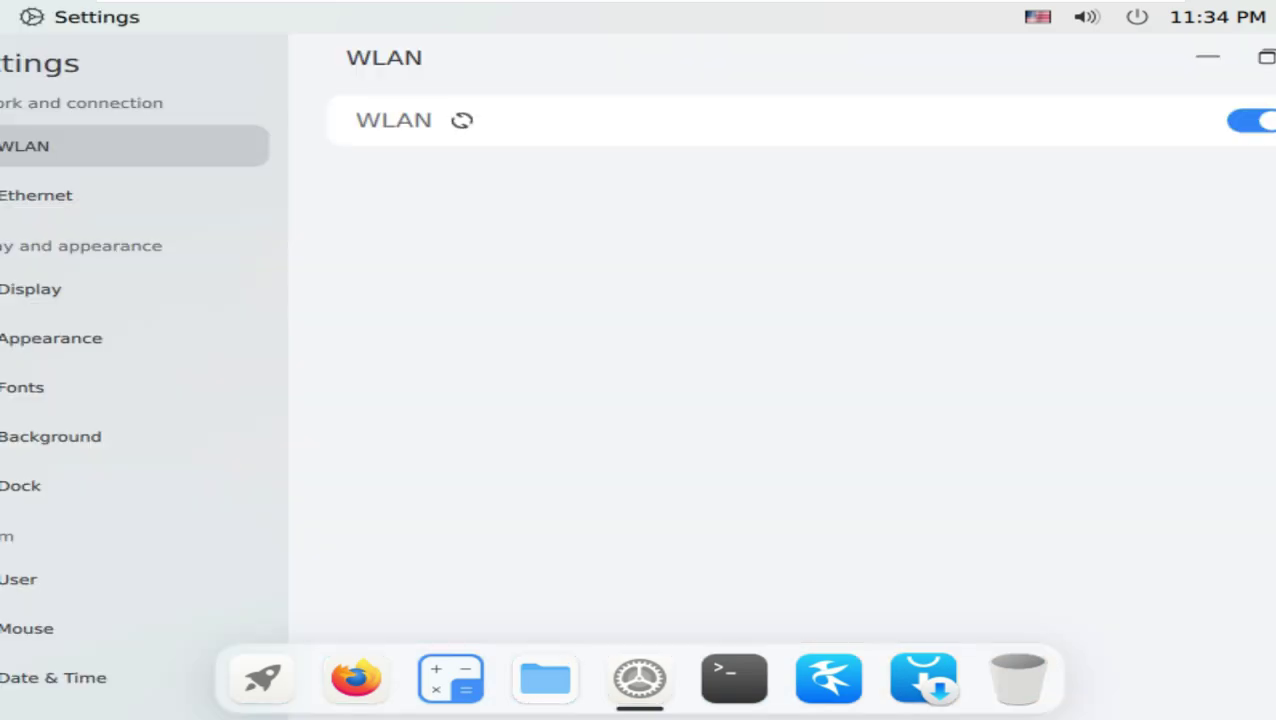
left_click(60, 289)
left_click(908, 176)
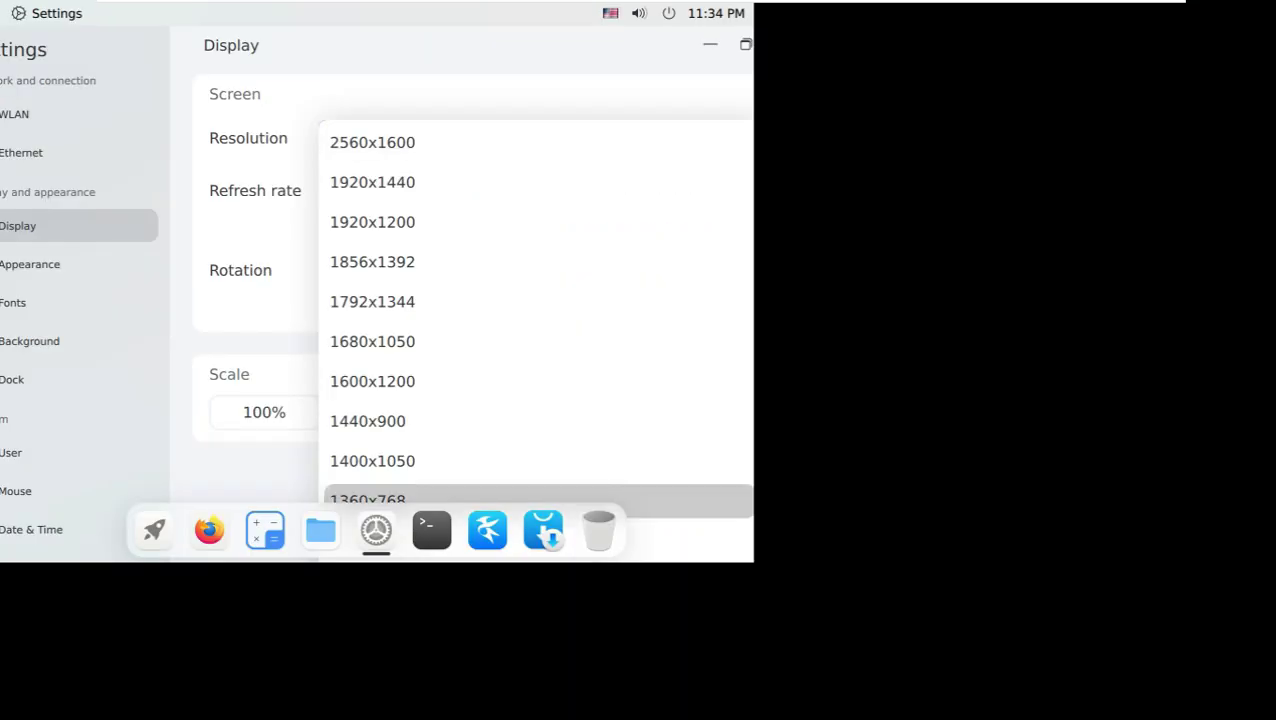
left_click(633, 638)
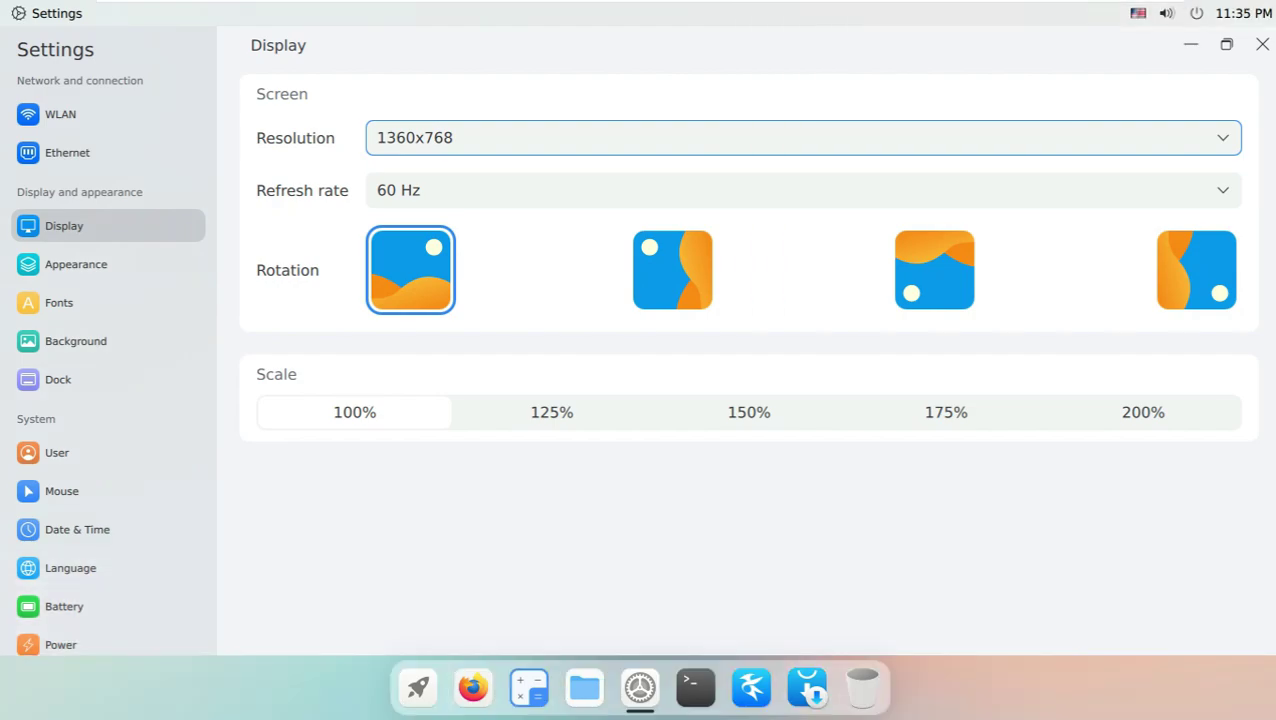
left_click(756, 13)
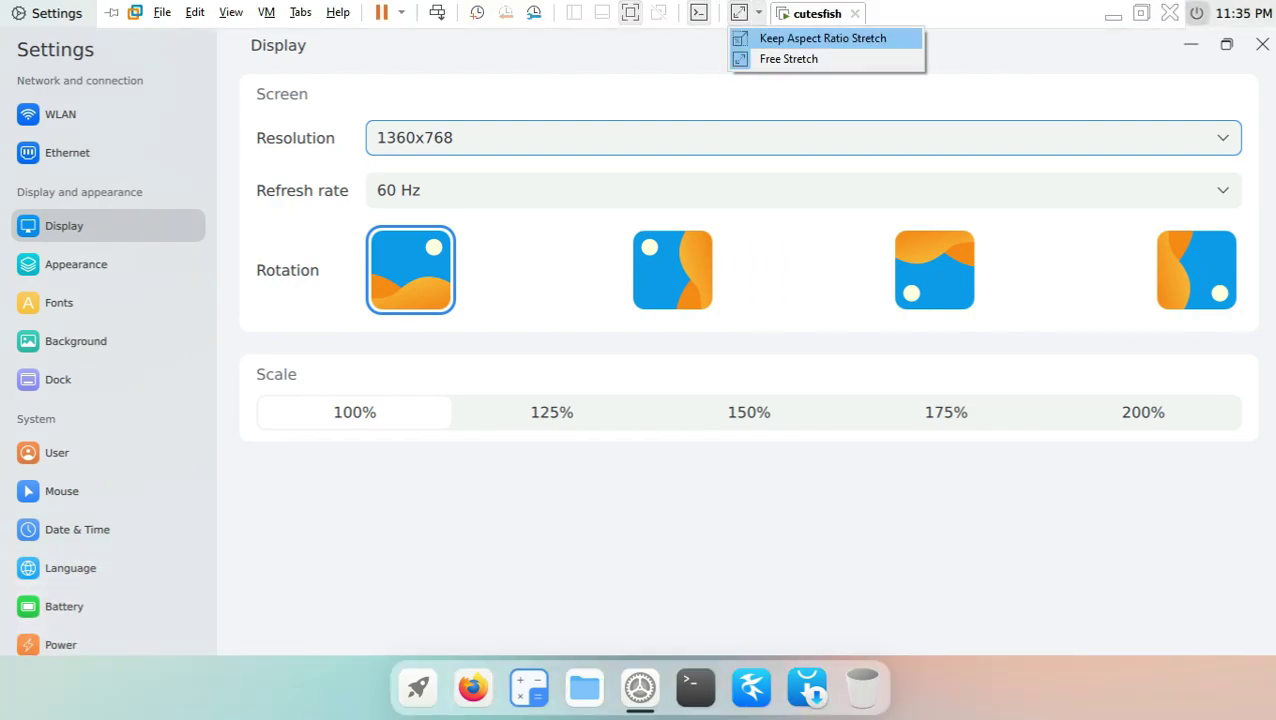
left_click(812, 36)
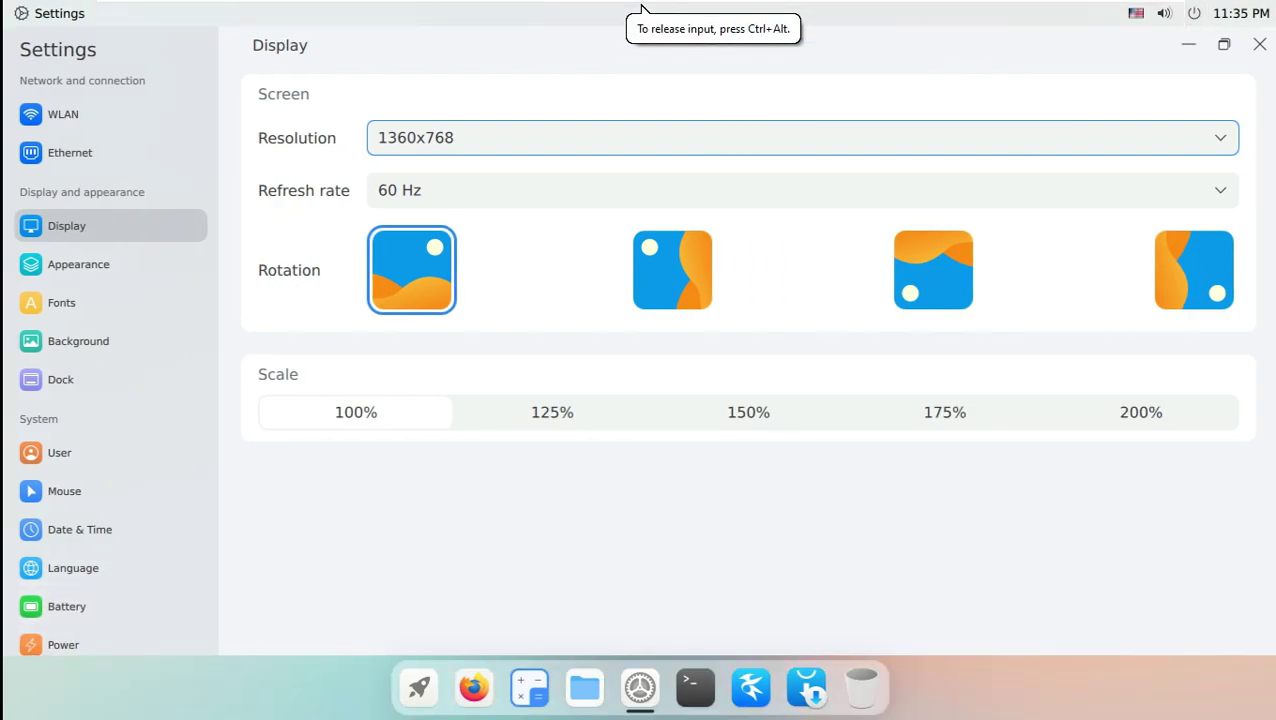
key("space")
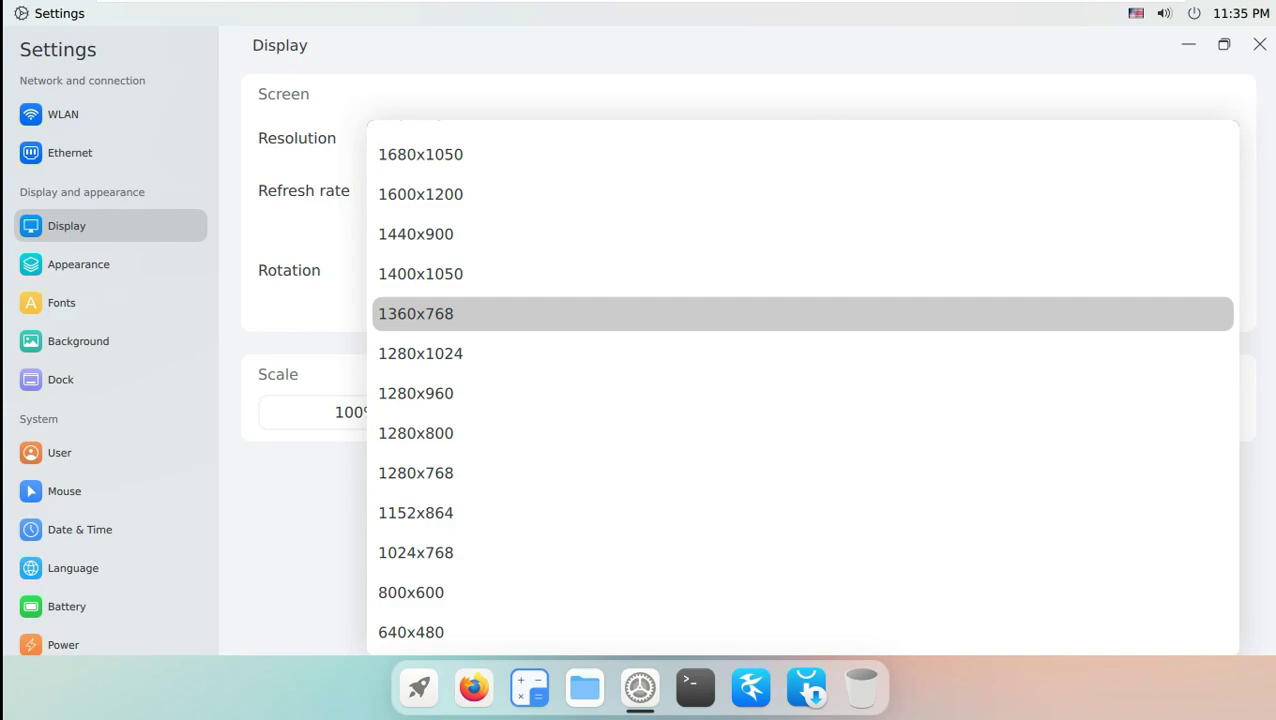
key("Return")
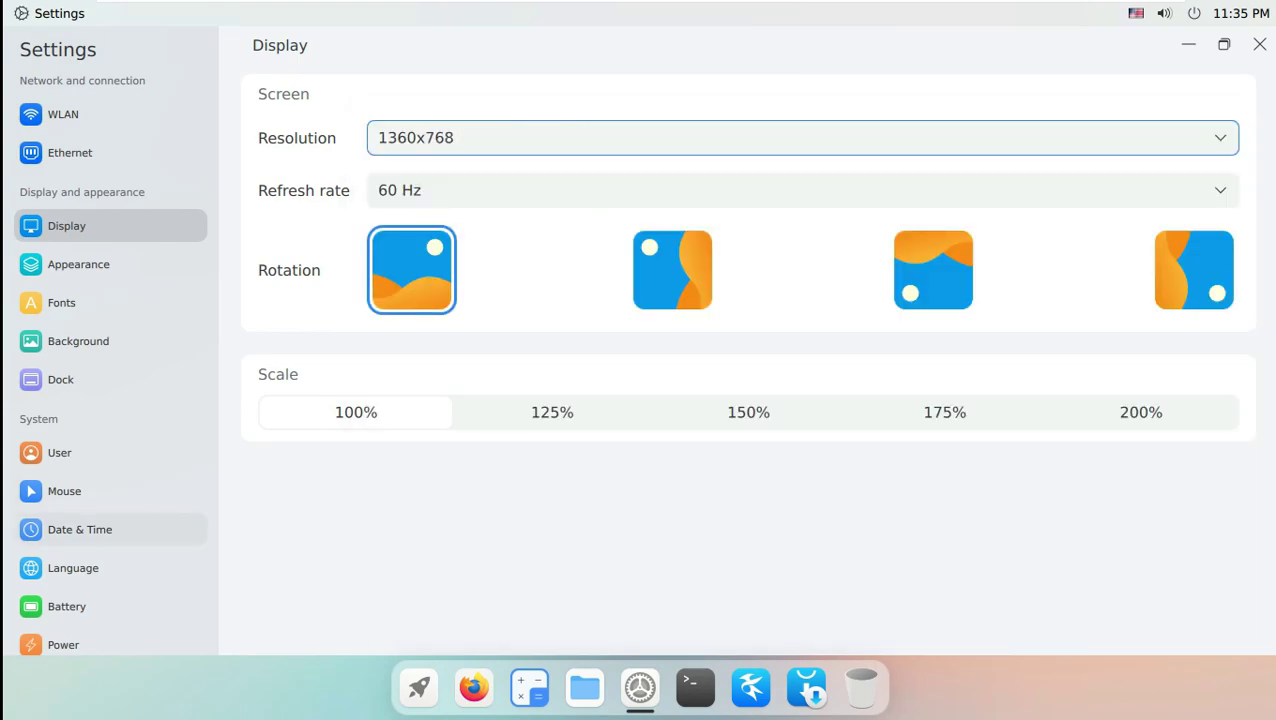
Check the About page, close Settings, and launch Install Cutefish from the launcher.
scroll(100, 628, "down", 1)
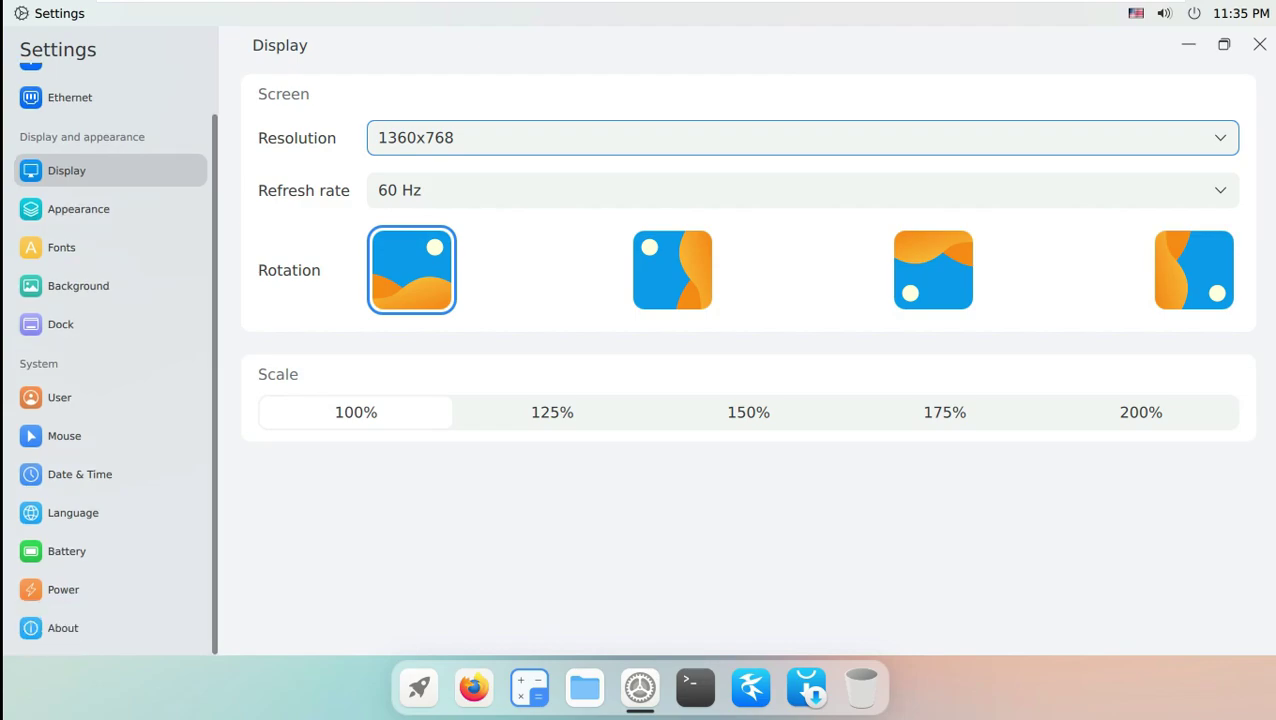
left_click(62, 628)
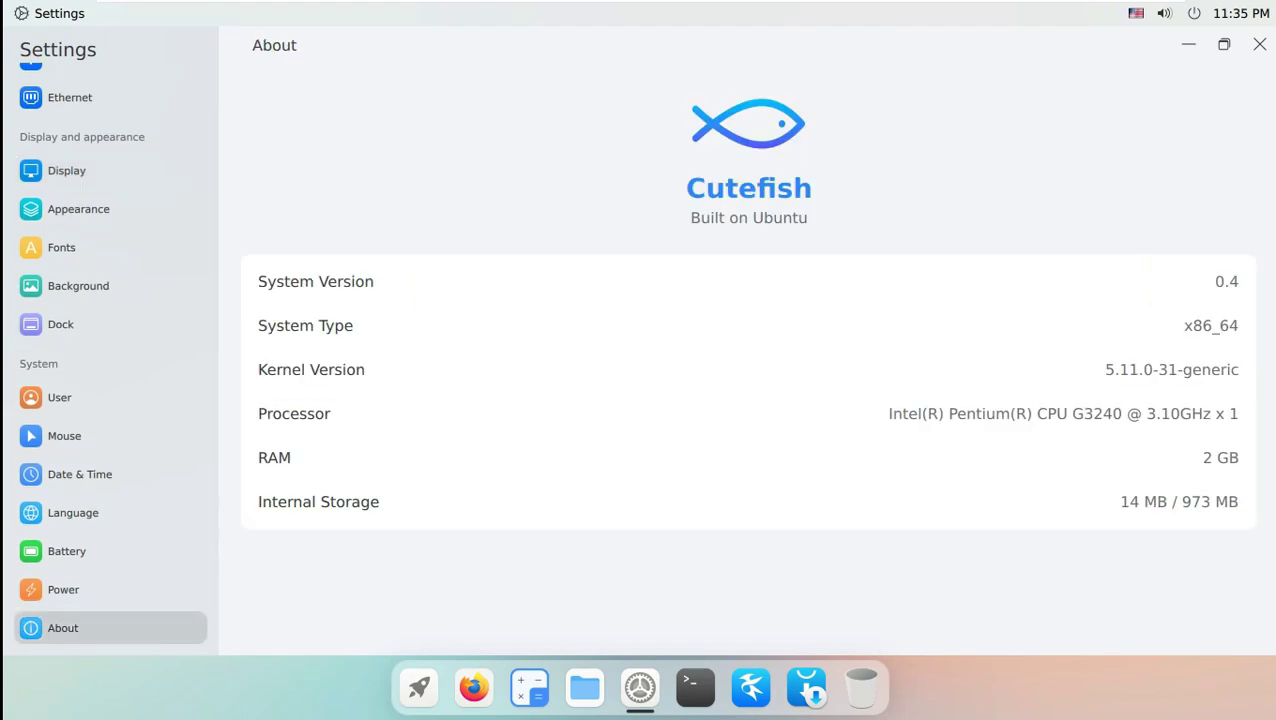
left_click(1259, 44)
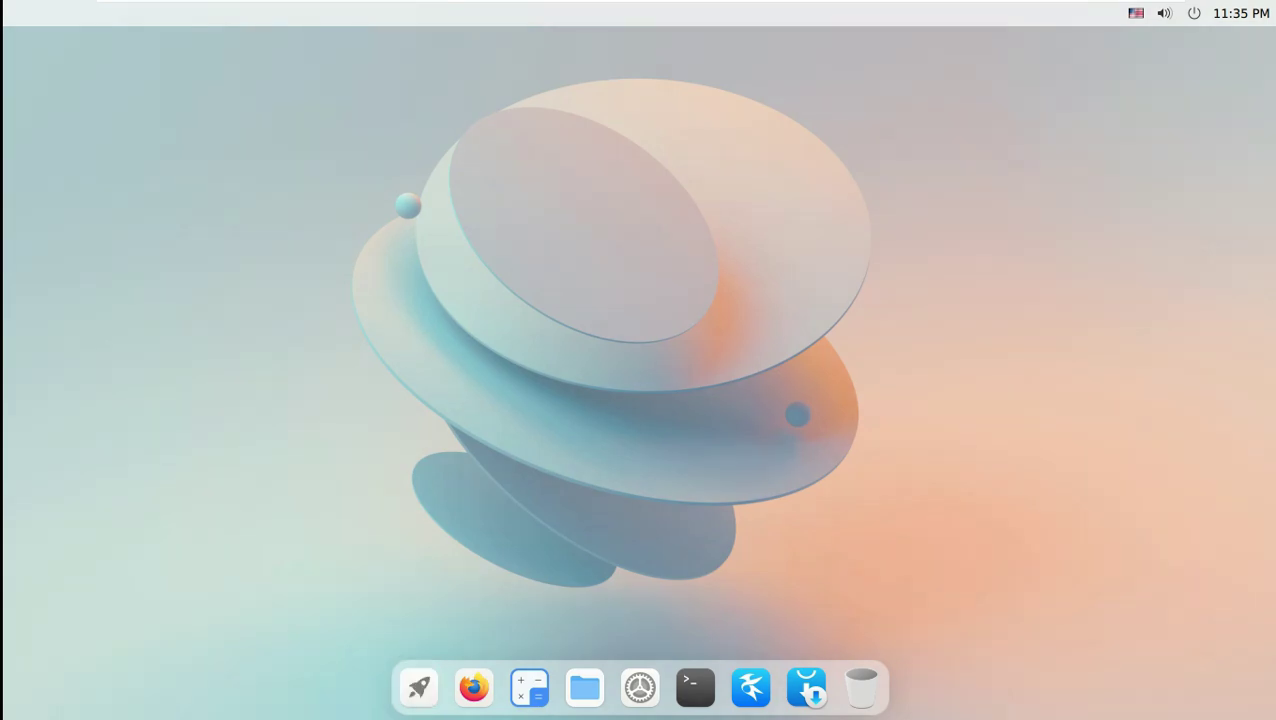
left_click(418, 687)
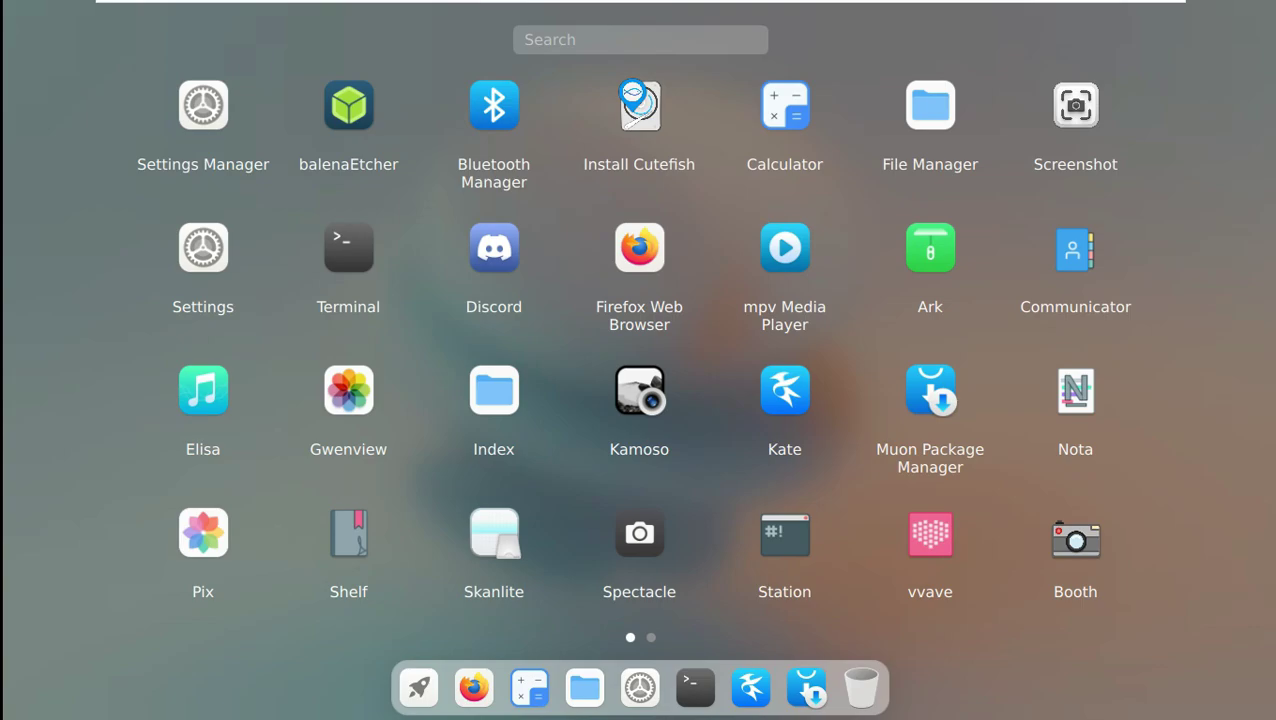
left_click(639, 105)
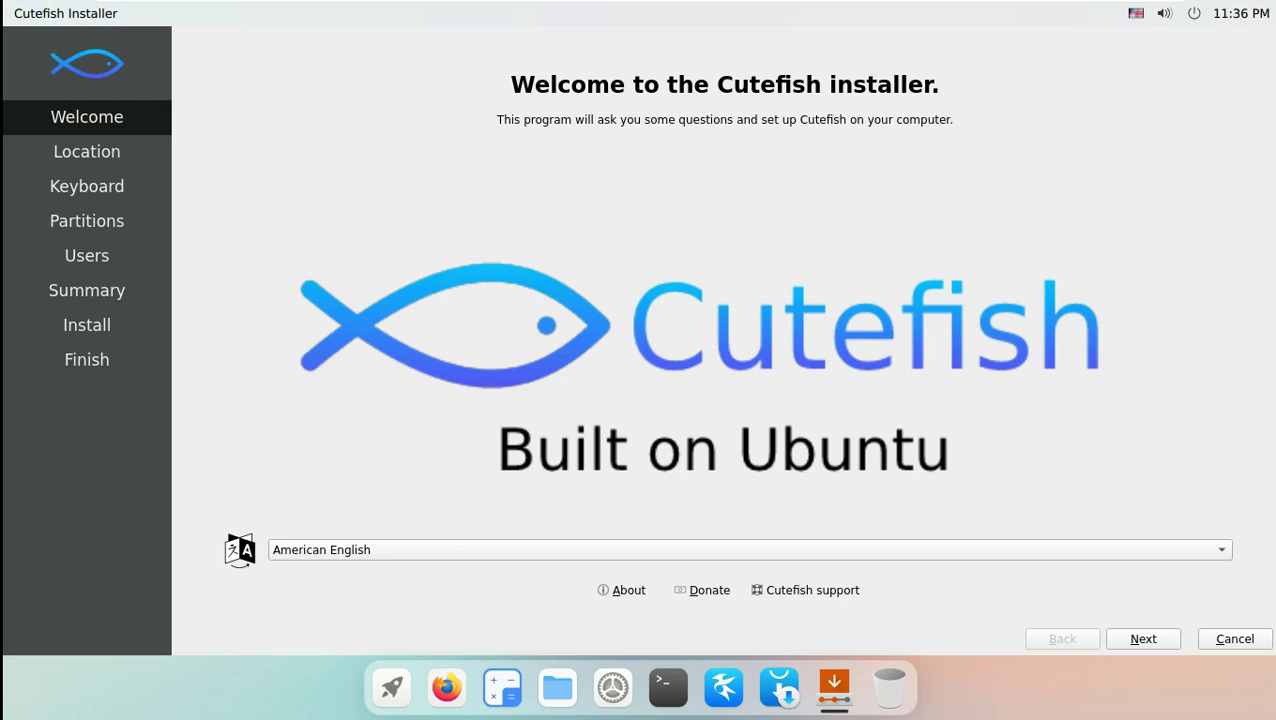
Keep American English as the installer language and continue.
left_click(750, 549)
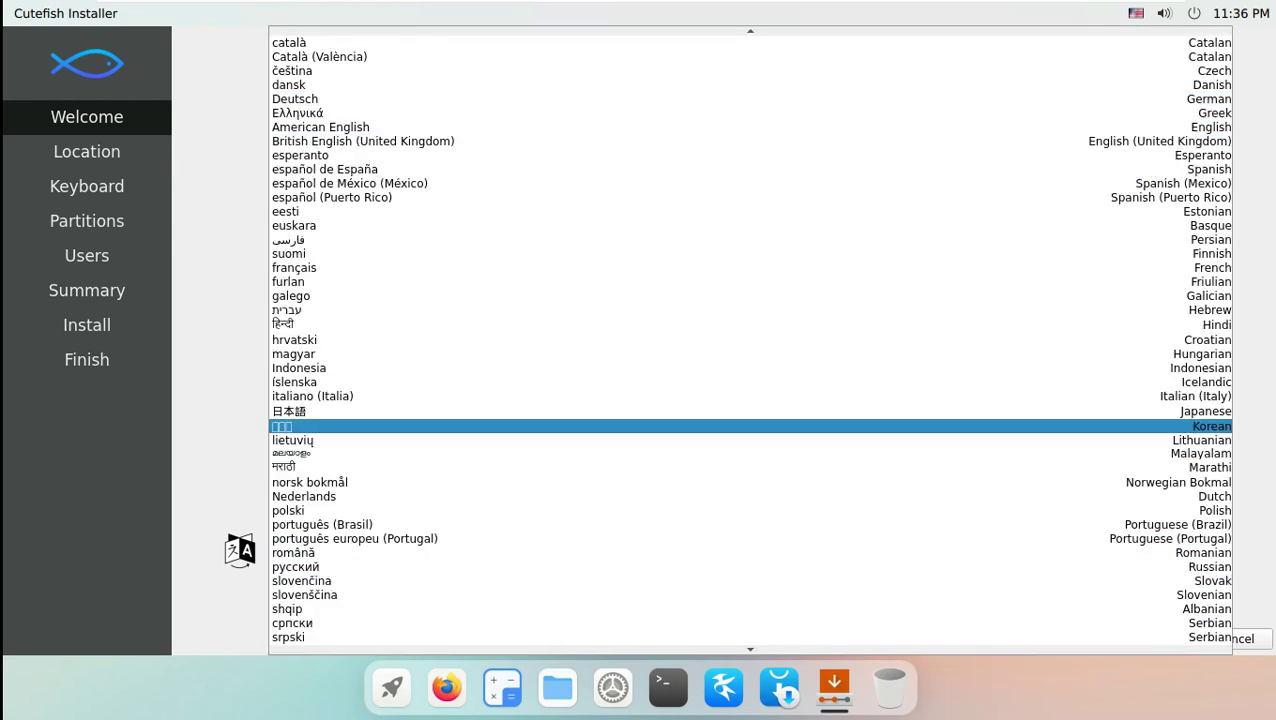
key("Escape")
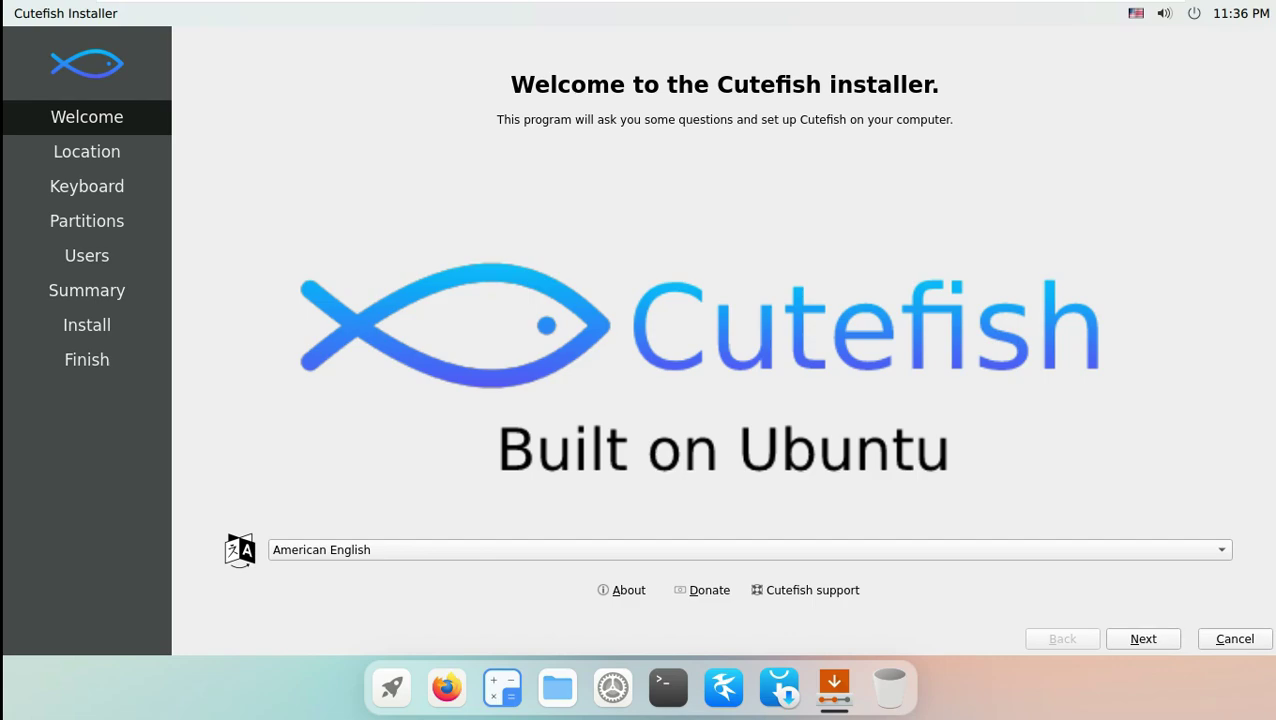
key("Return")
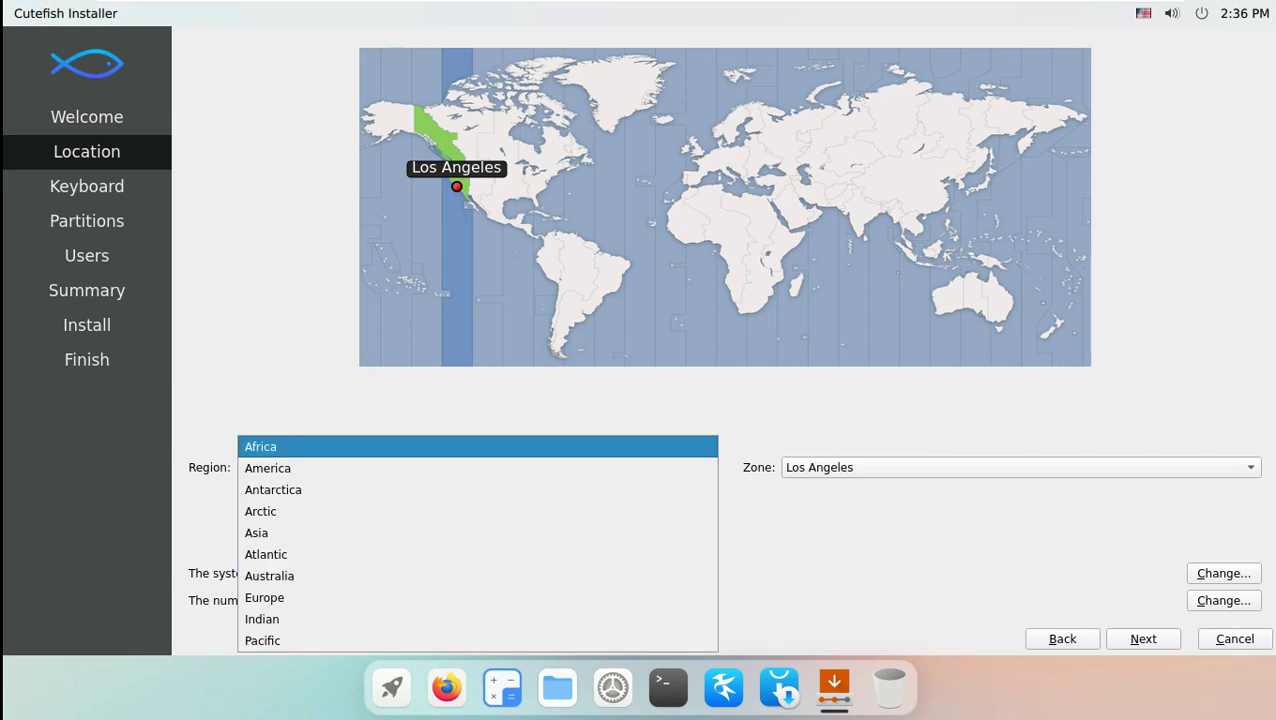
Keep the America region with the Los Angeles time zone and continue.
key("Down")
key("Return")
key("Tab")
key("alt+Down")
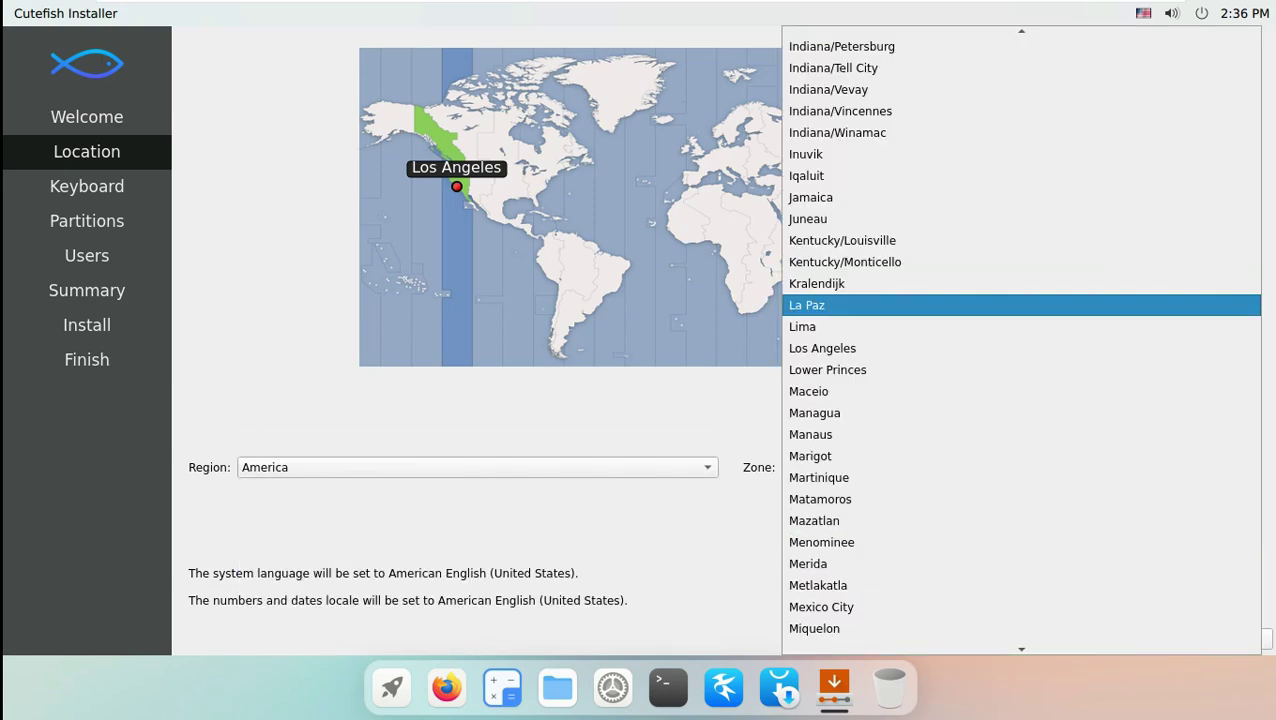
key("Escape")
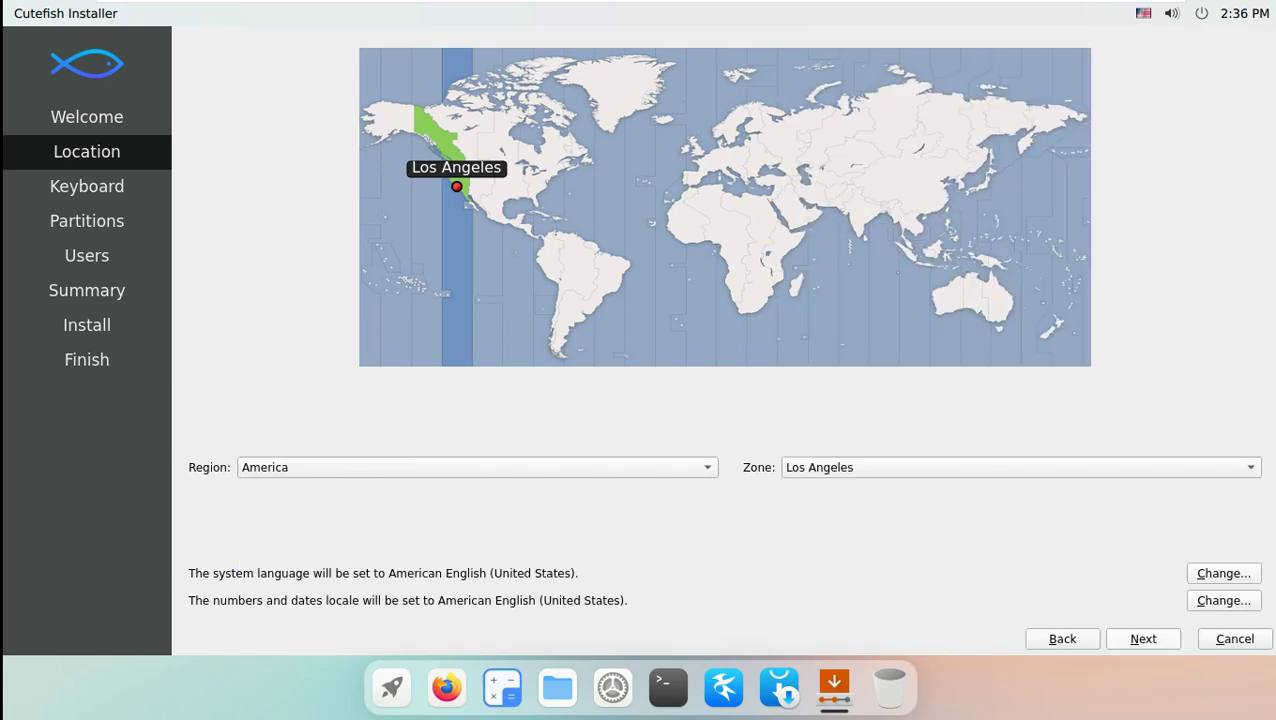
key("alt+n")
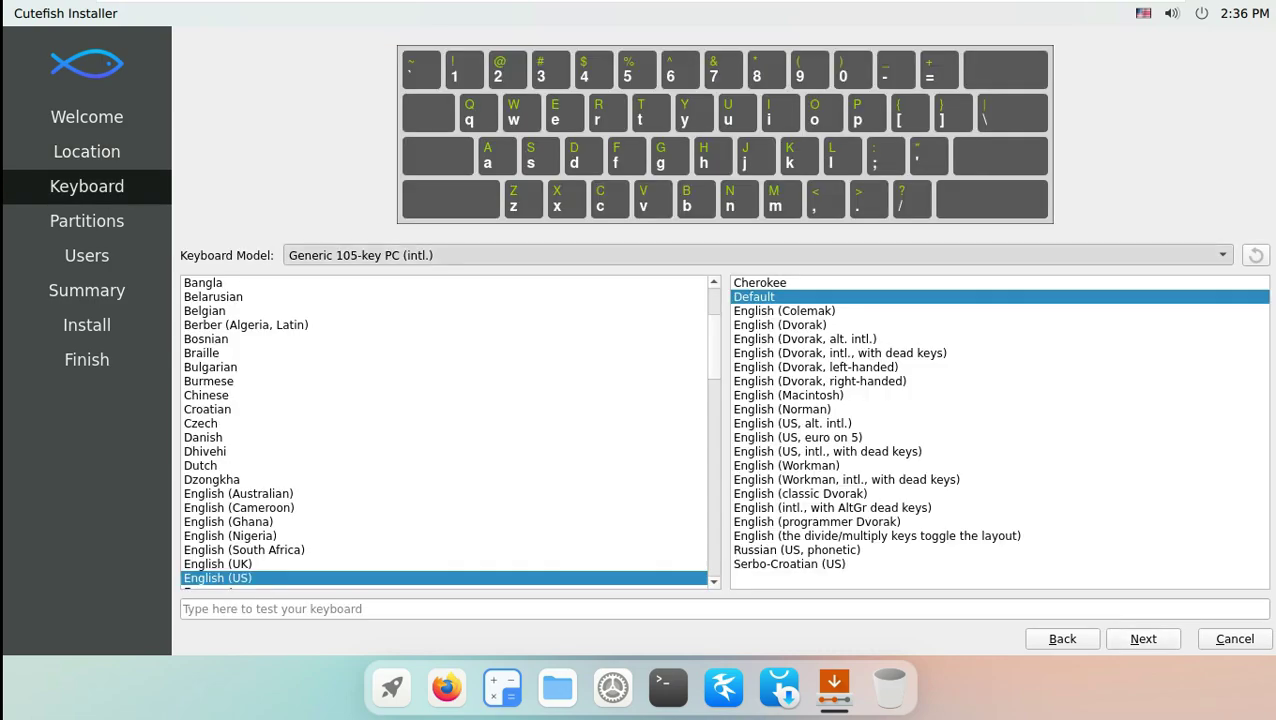
Keep the Generic 105-key PC (intl.) keyboard model and continue to partitioning.
key("alt+Down")
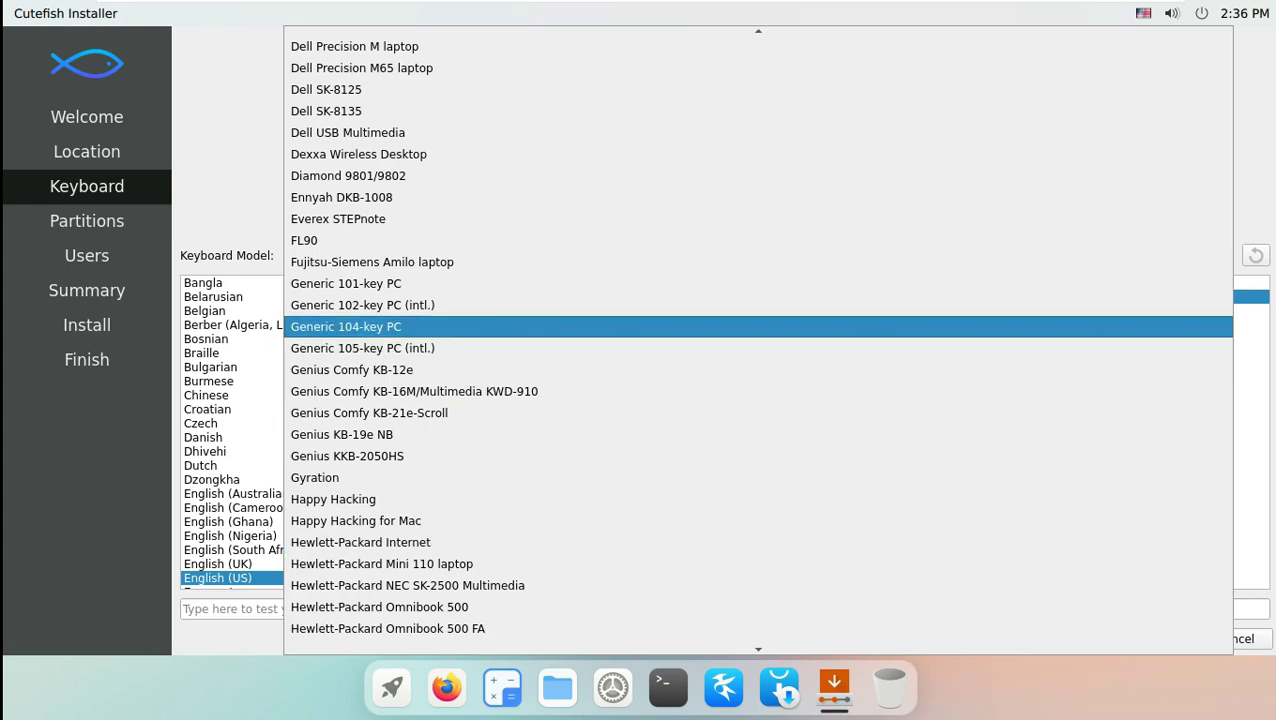
key("Return")
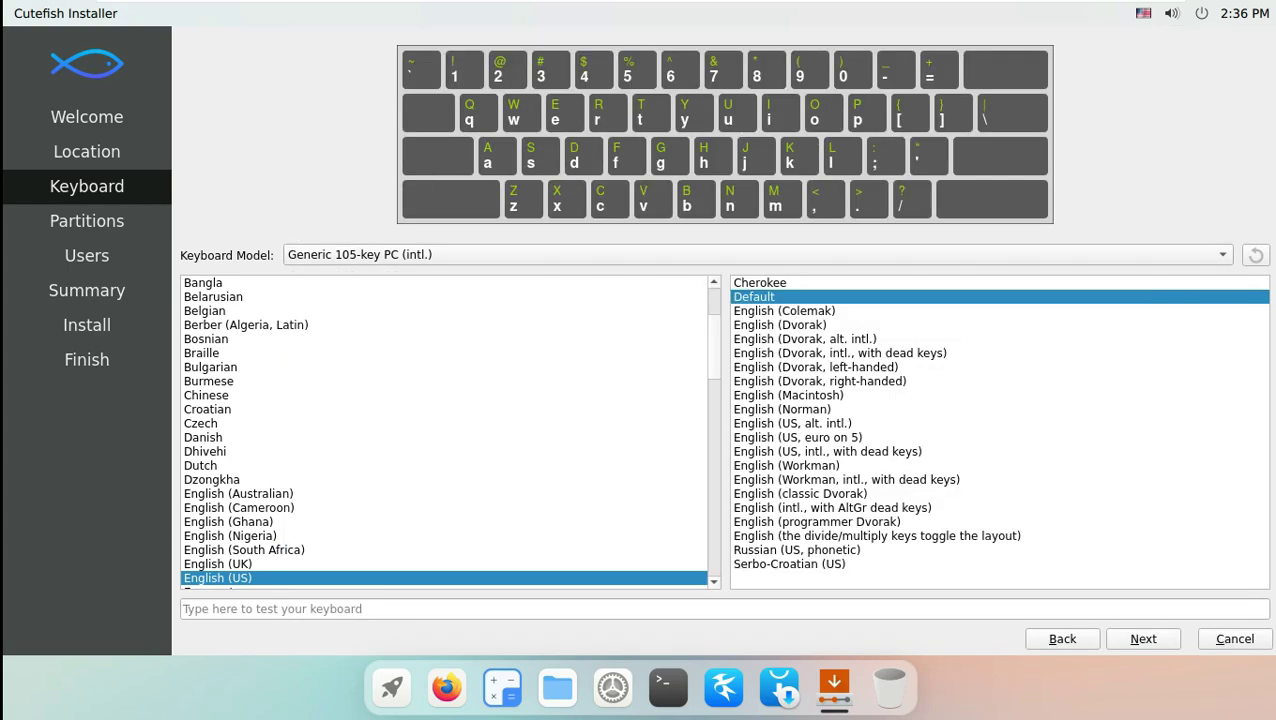
key("alt+n")
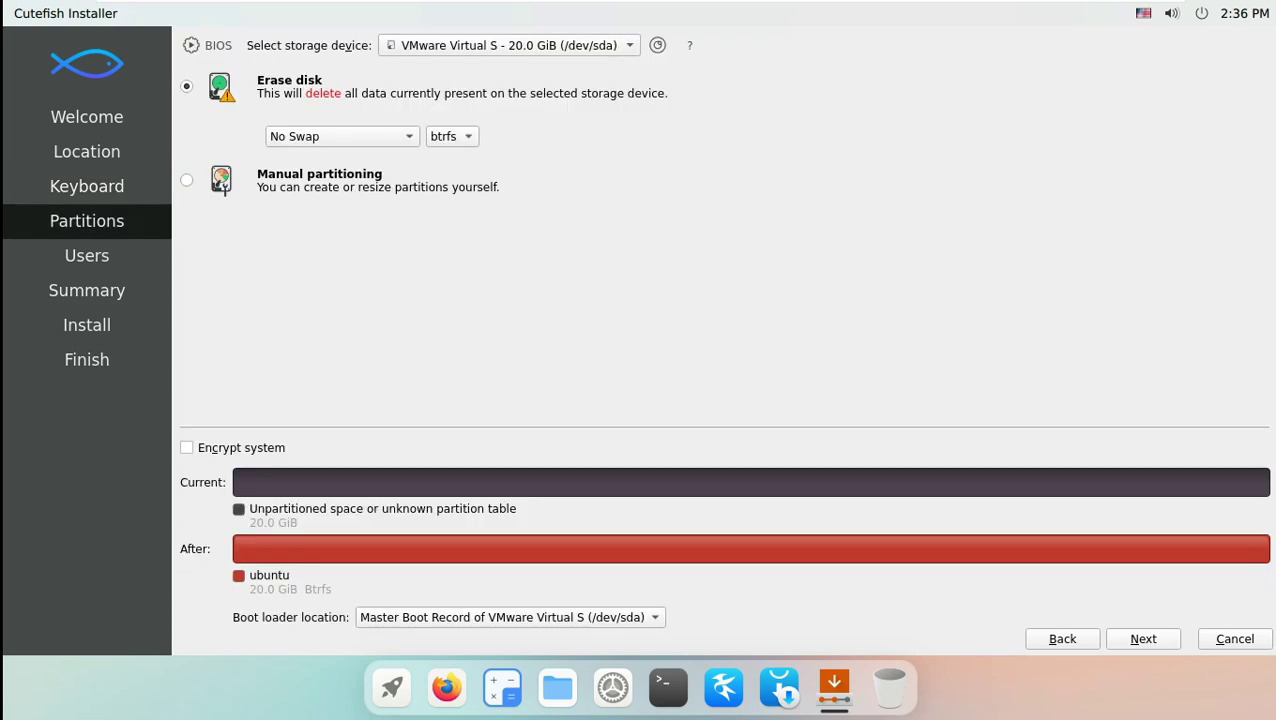
Keep No Swap and the btrfs filesystem for the erased disk.
key("space")
key("Down")
key("Down")
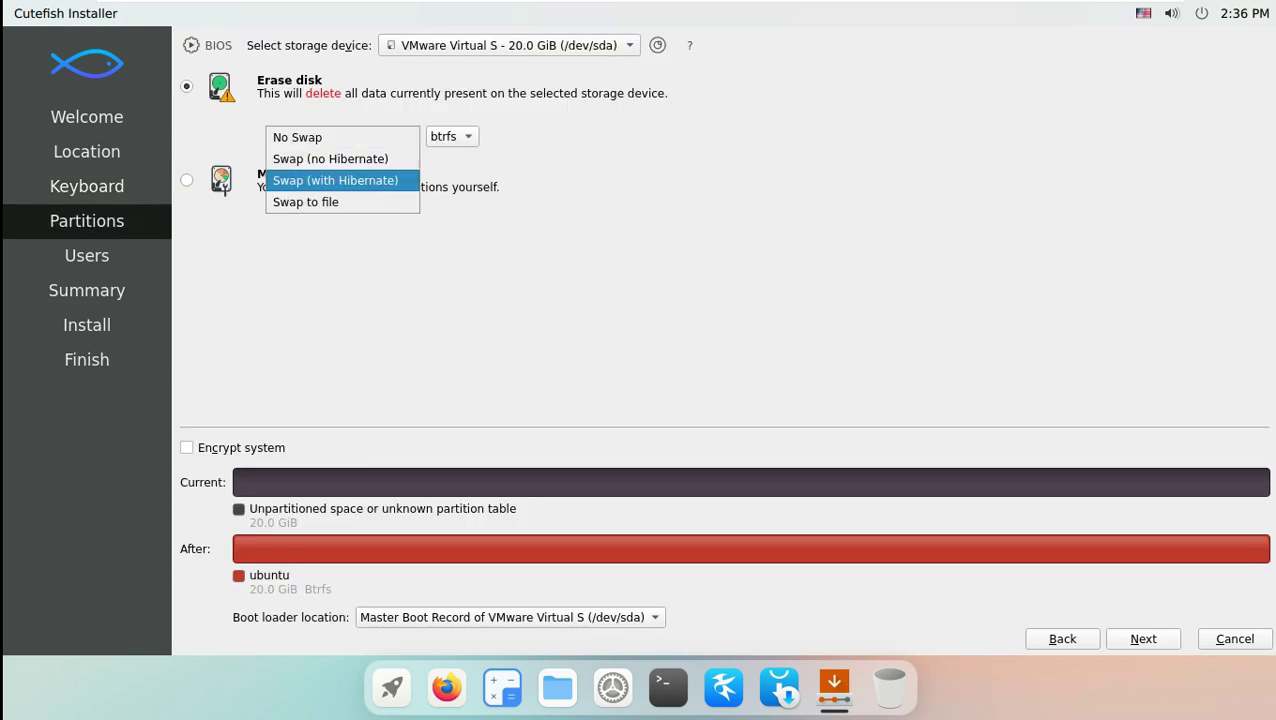
key("Up")
key("Up")
key("Return")
key("Tab")
key("space")
key("Down")
key("Down")
key("Up")
key("Up")
key("Down")
key("Down")
key("Down")
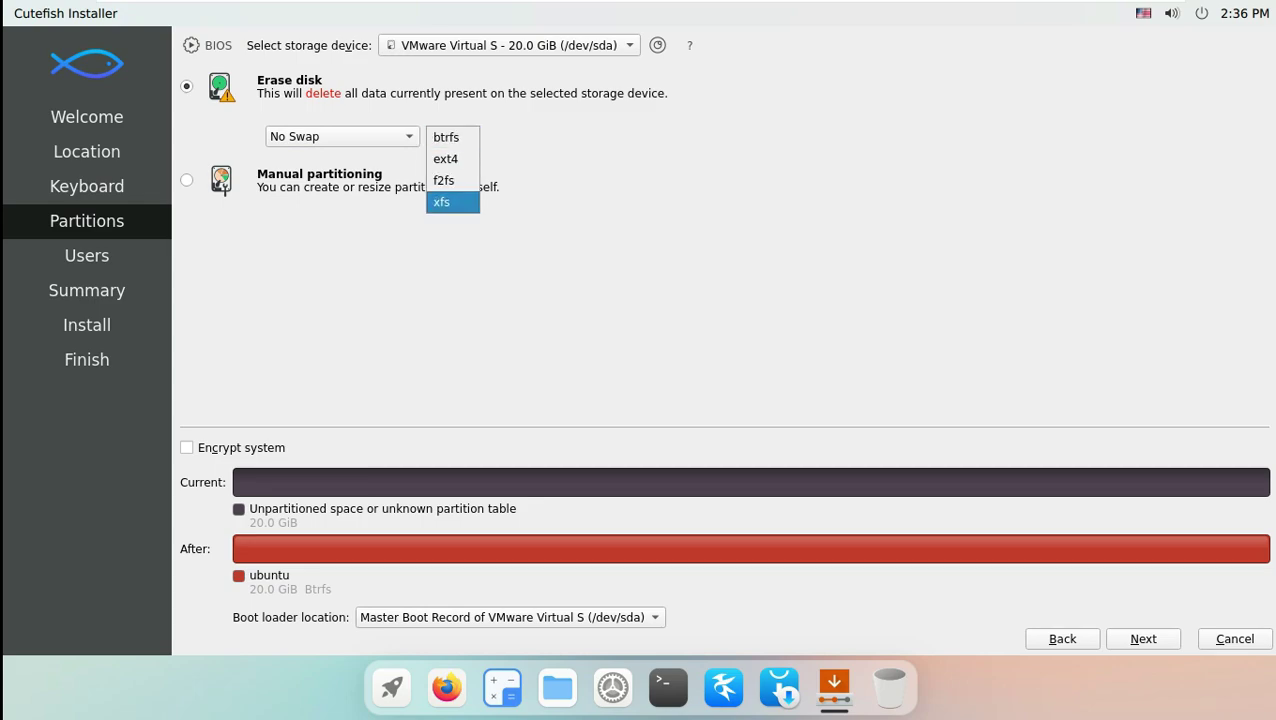
key("Escape")
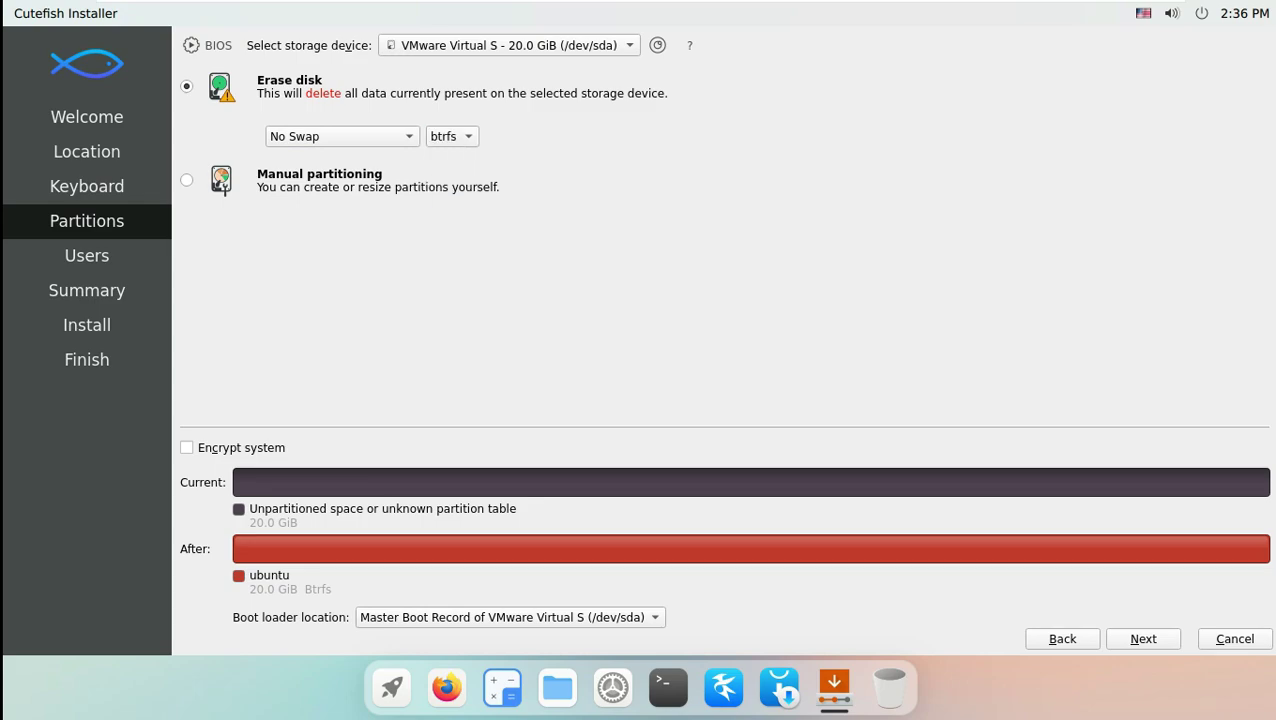
Keep Master Boot Record as the boot loader location.
key("space")
key("Down")
key("Up")
key("Down")
key("Up")
key("Return")
Try disk encryption with a passphrase, then turn encryption back off.
key("alt+c")
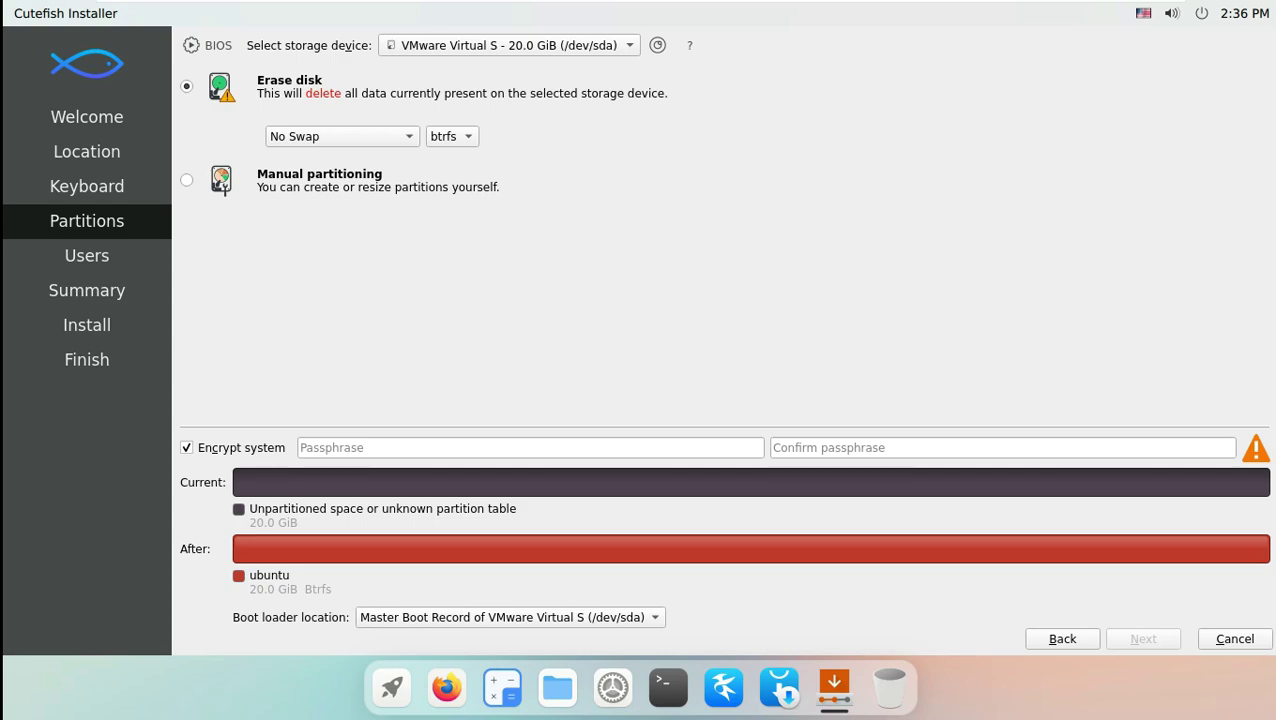
key("Tab")
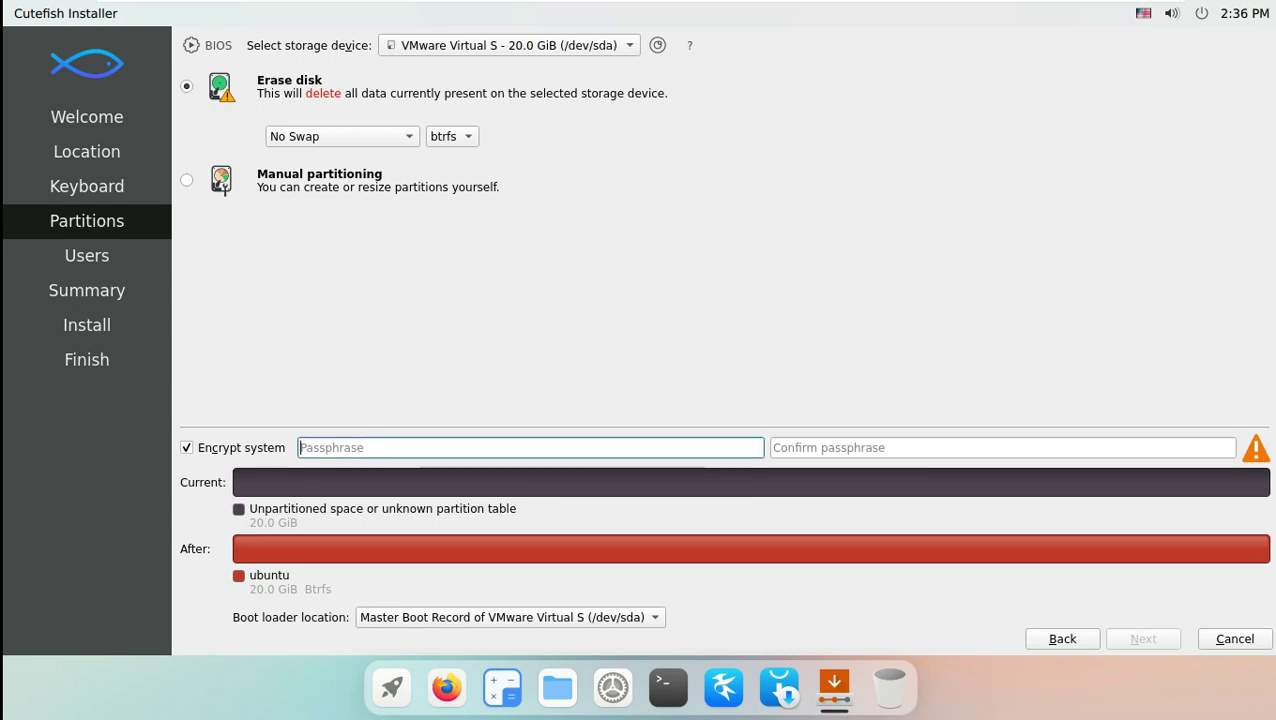
type("12345")
key("Tab")
type("12345")
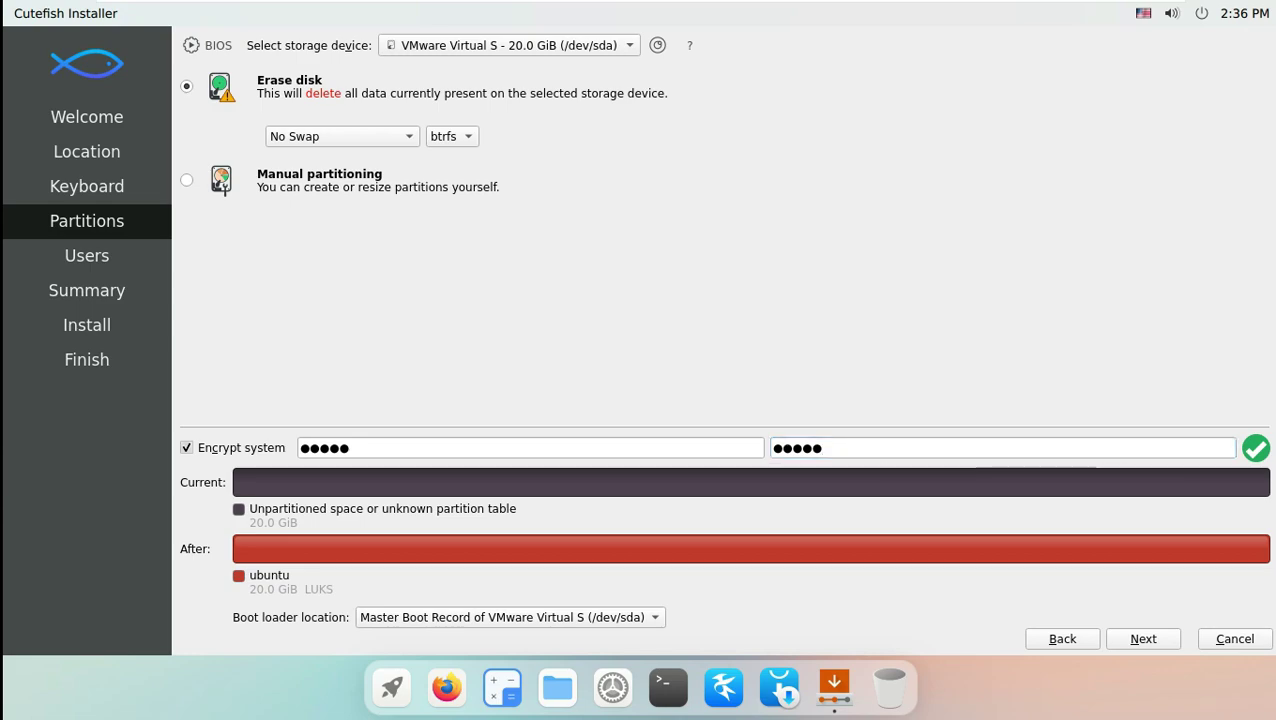
key("alt+c")
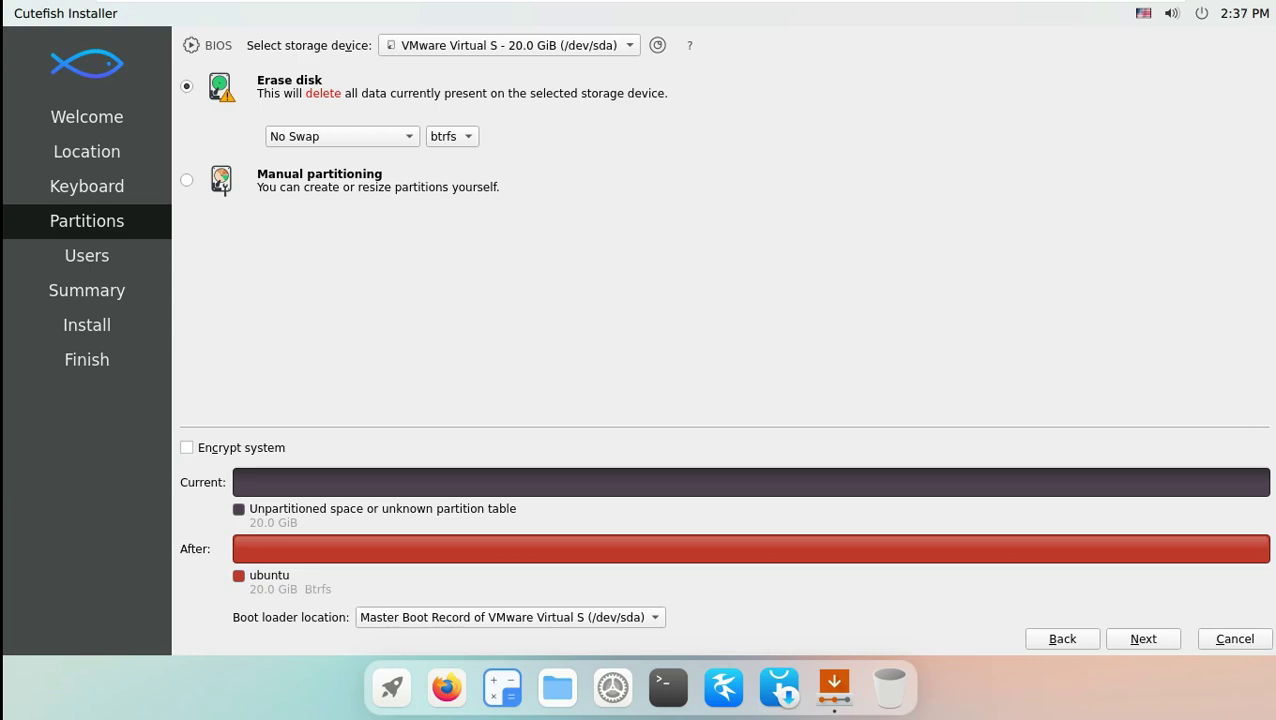
Return to Erase disk after trying manual partitioning, and proceed to the Users step.
left_click(186, 180)
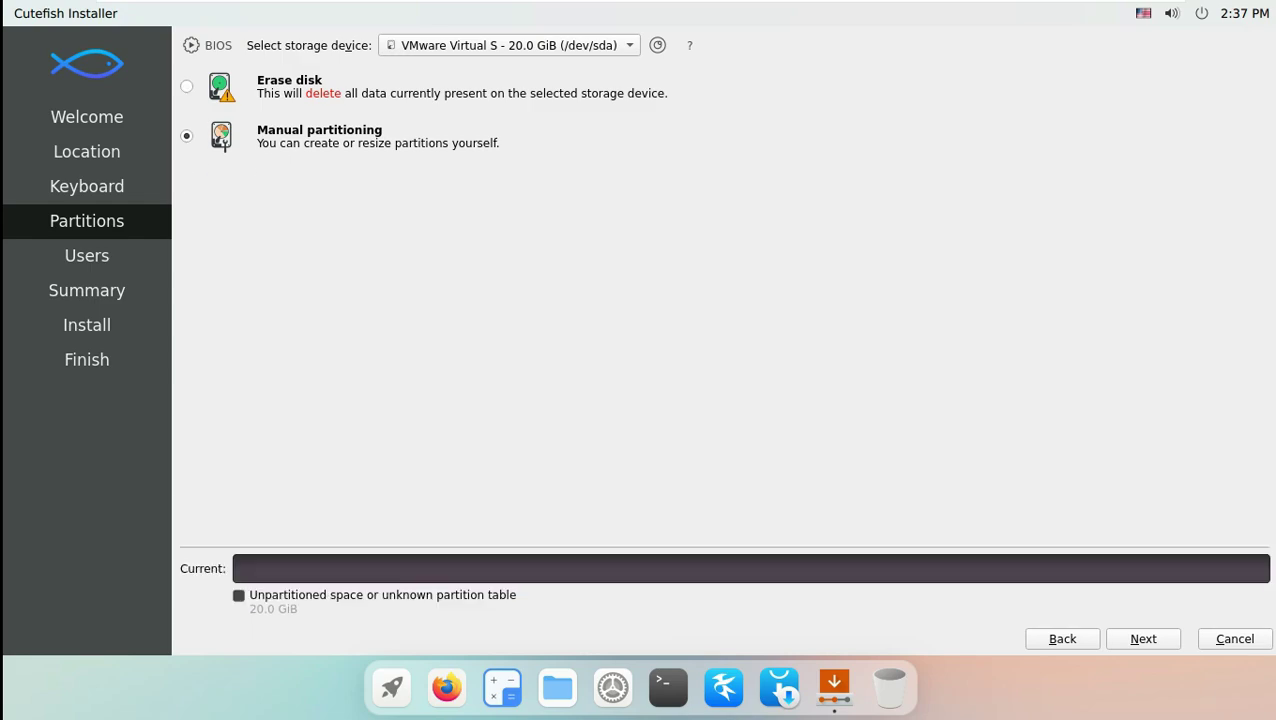
left_click(186, 86)
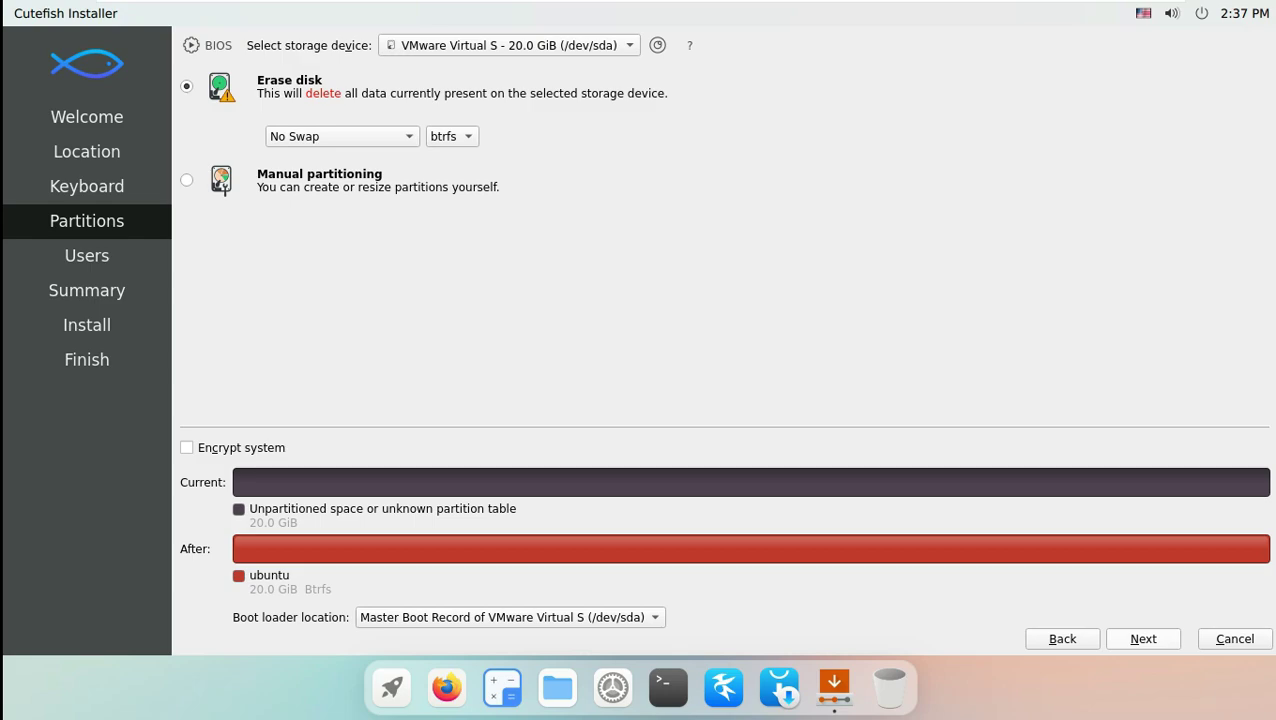
left_click(1143, 638)
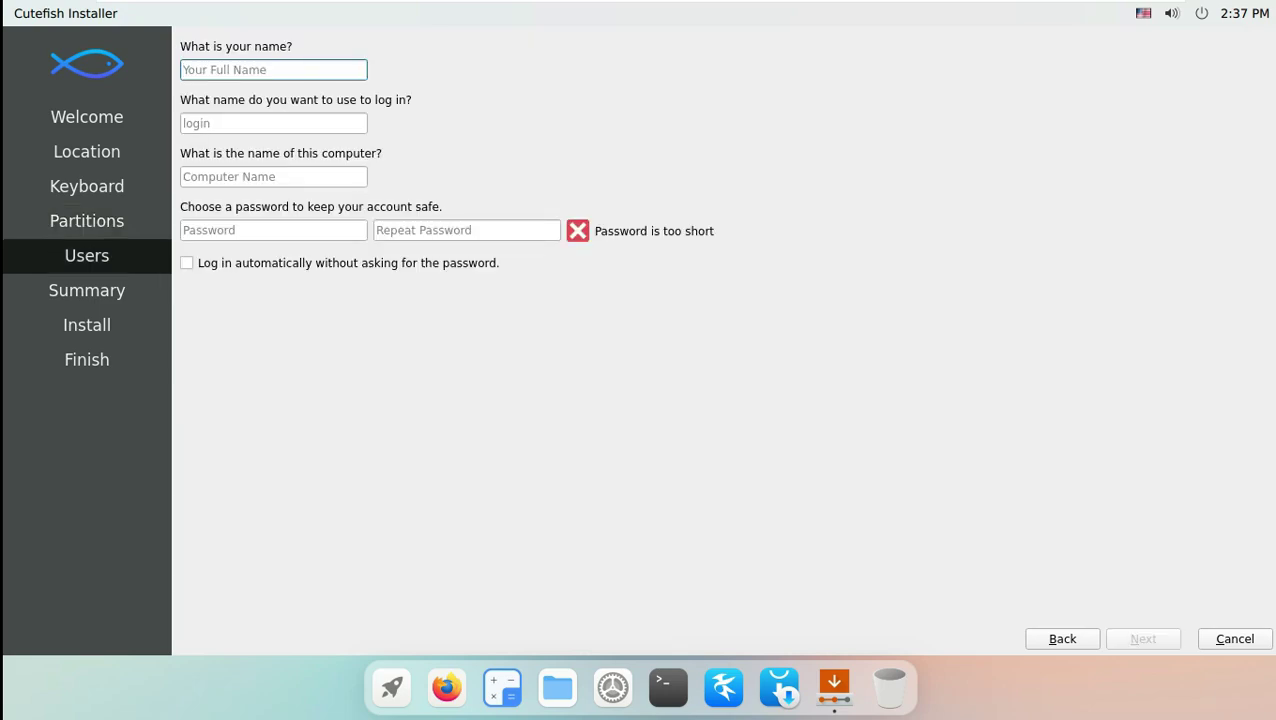
Enable automatic login and enter the user's full name.
left_click(186, 263)
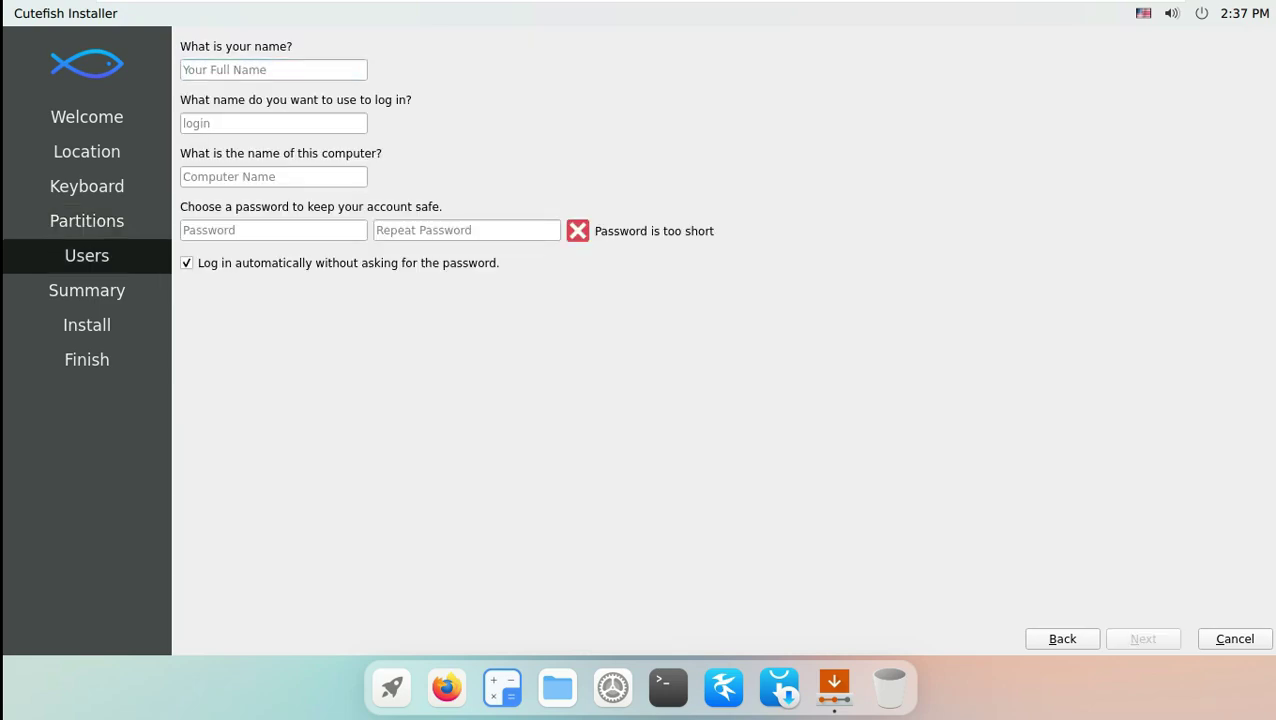
left_click(273, 69)
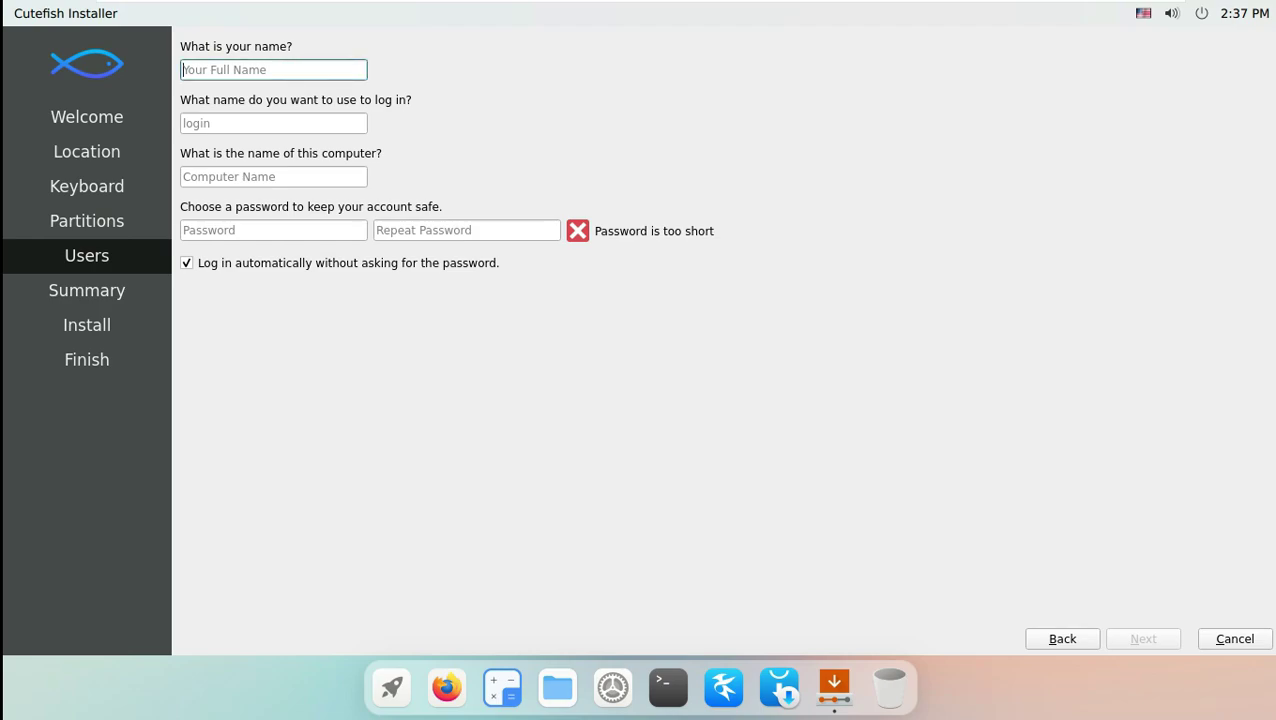
type("9")
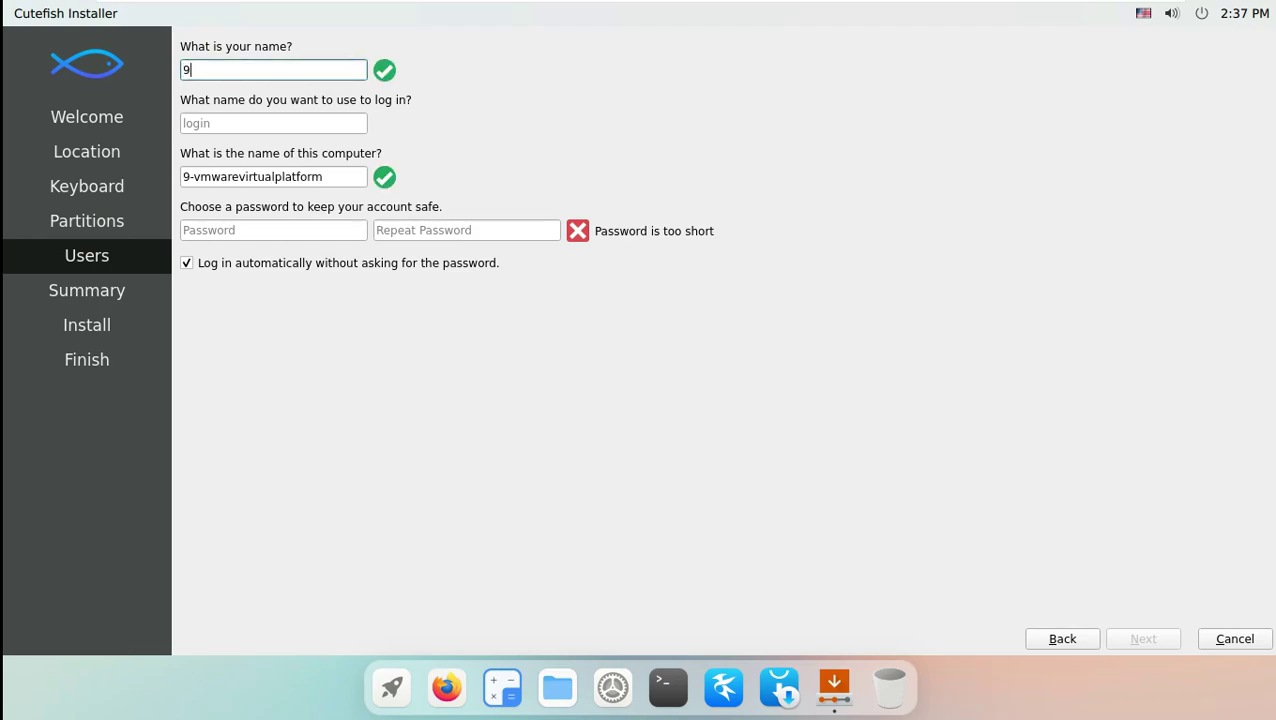
key("BackSpace")
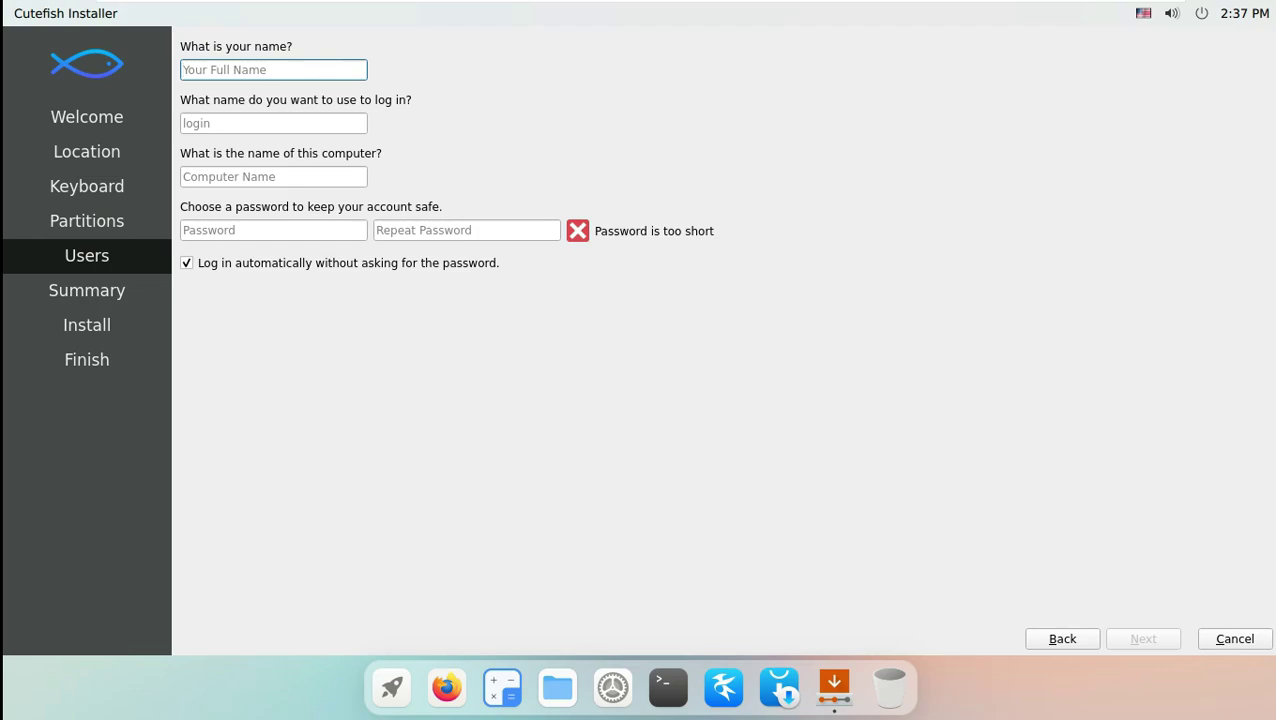
type("runb")
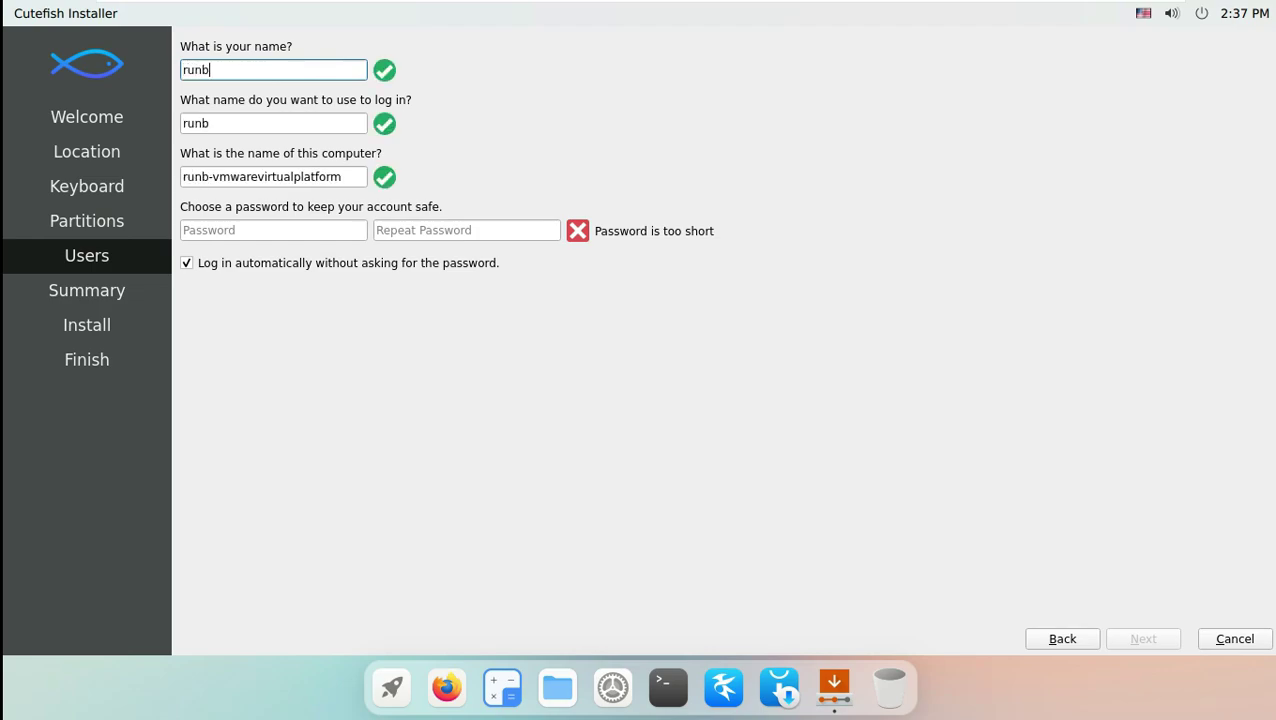
type("oxing9to")
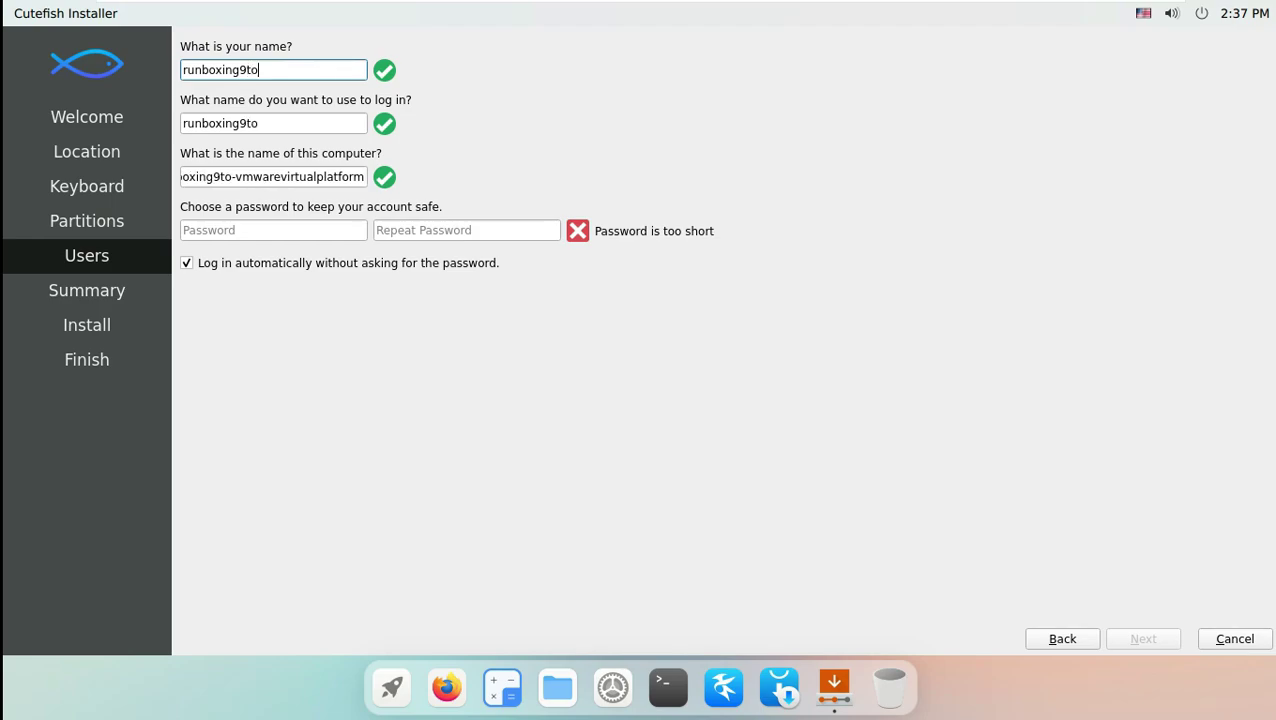
type("5linux")
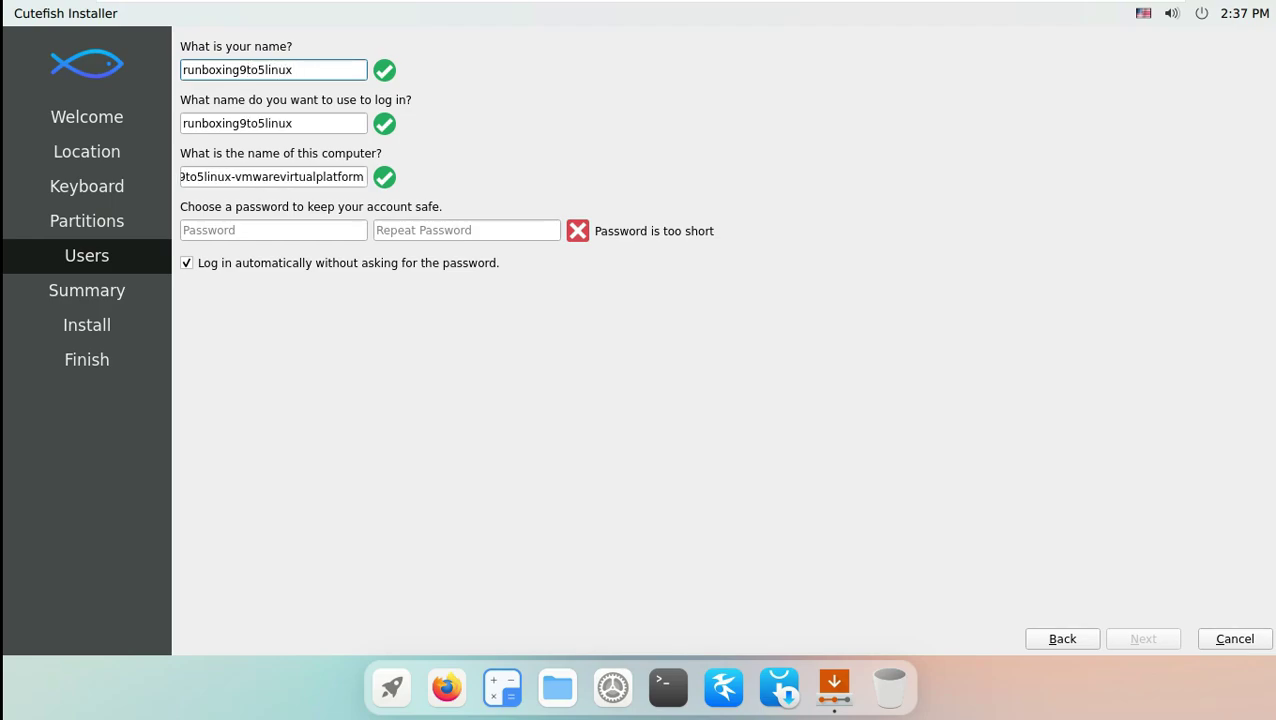
Trim the vmwarevirtualplatform suffix from the computer name, enter and repeat the password, and continue.
left_click(232, 176)
key("shift+End")
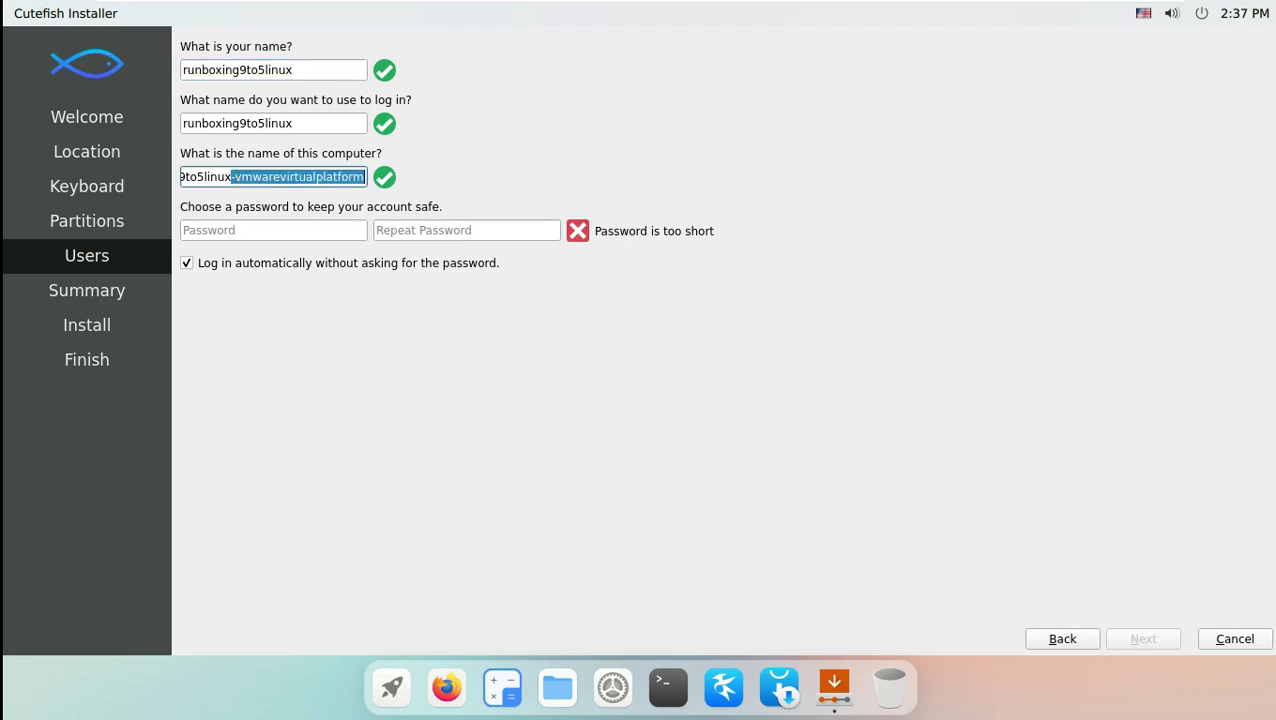
key("Delete")
key("Tab")
type("12345")
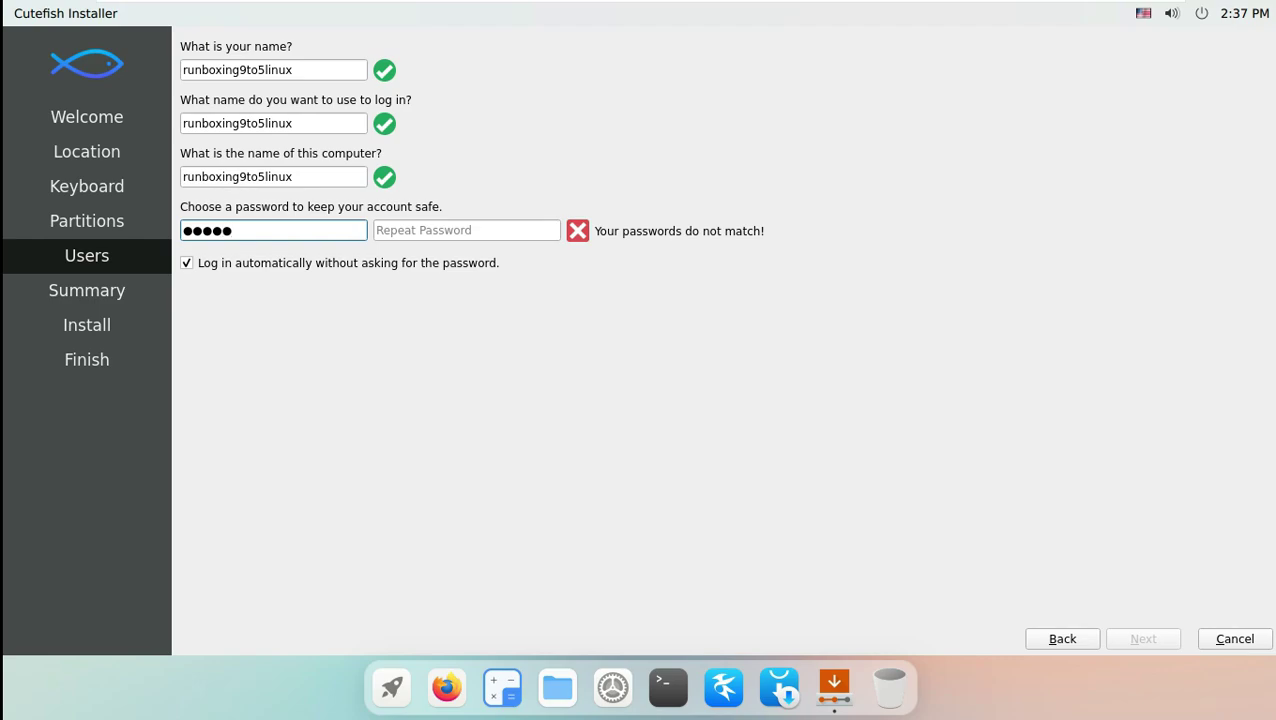
key("Tab")
type("12345")
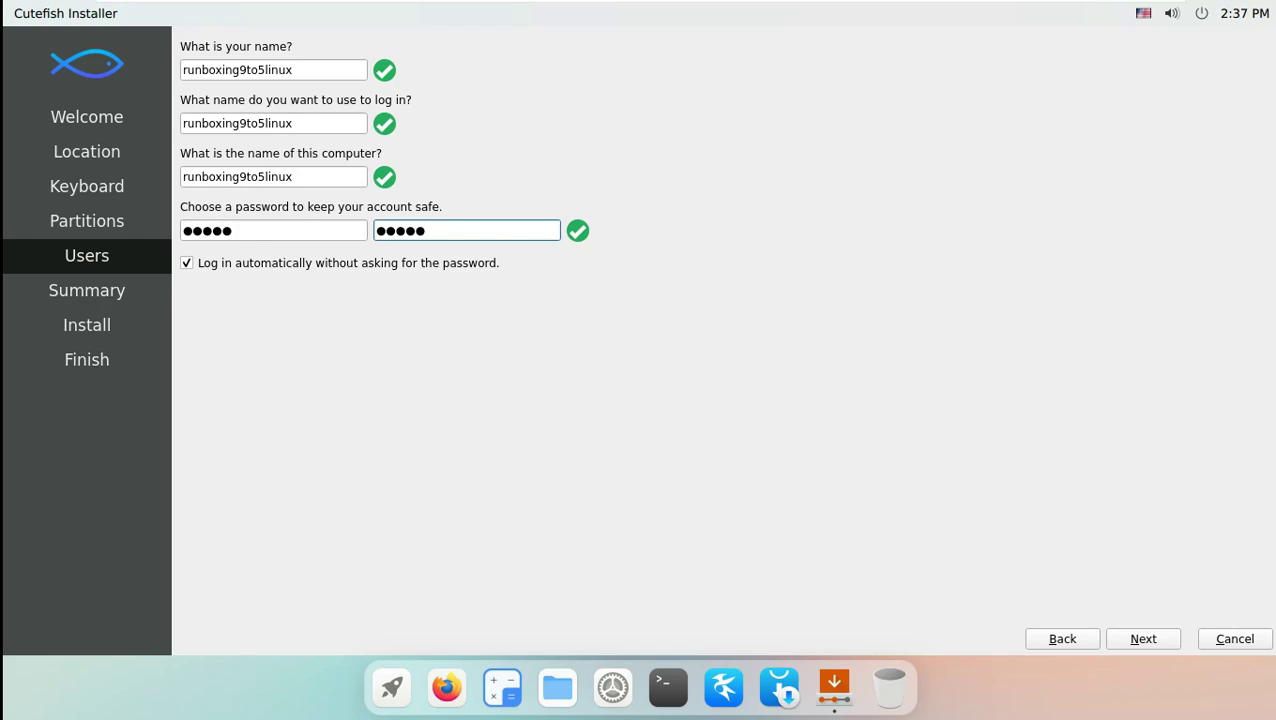
key("alt+n")
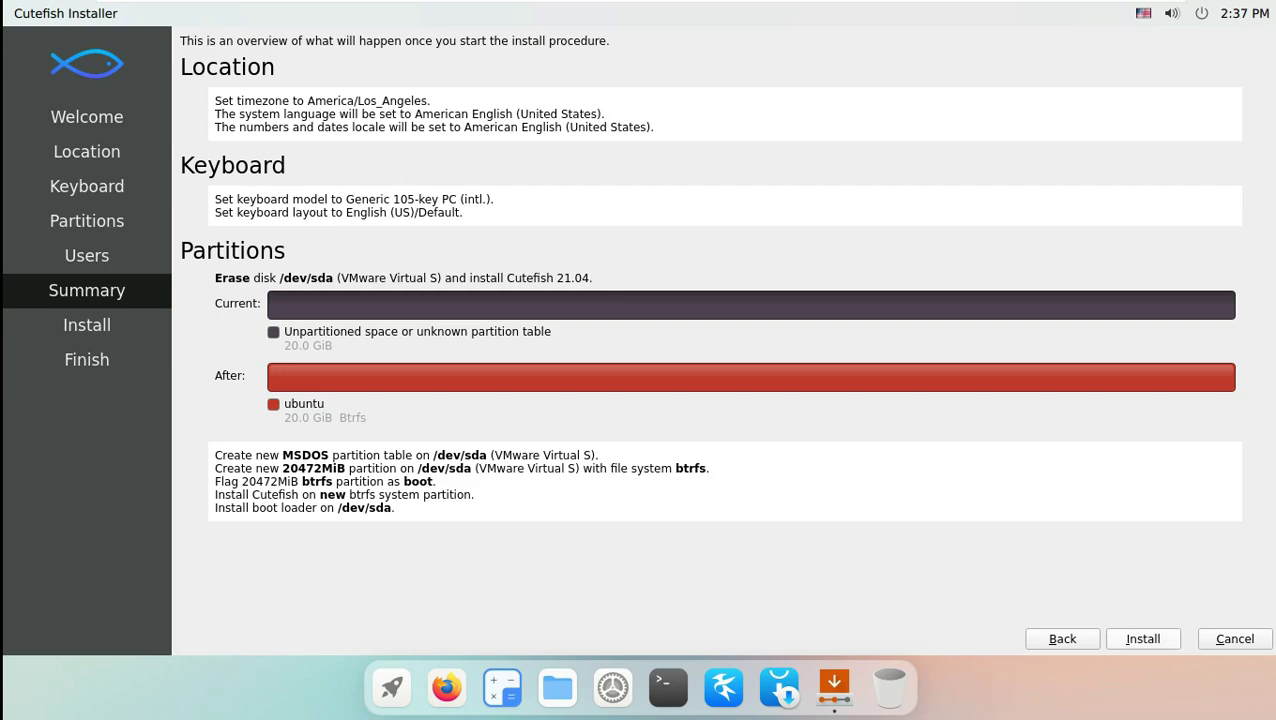
Start the installation and confirm Install now despite the irreversible disk changes.
left_click(1143, 638)
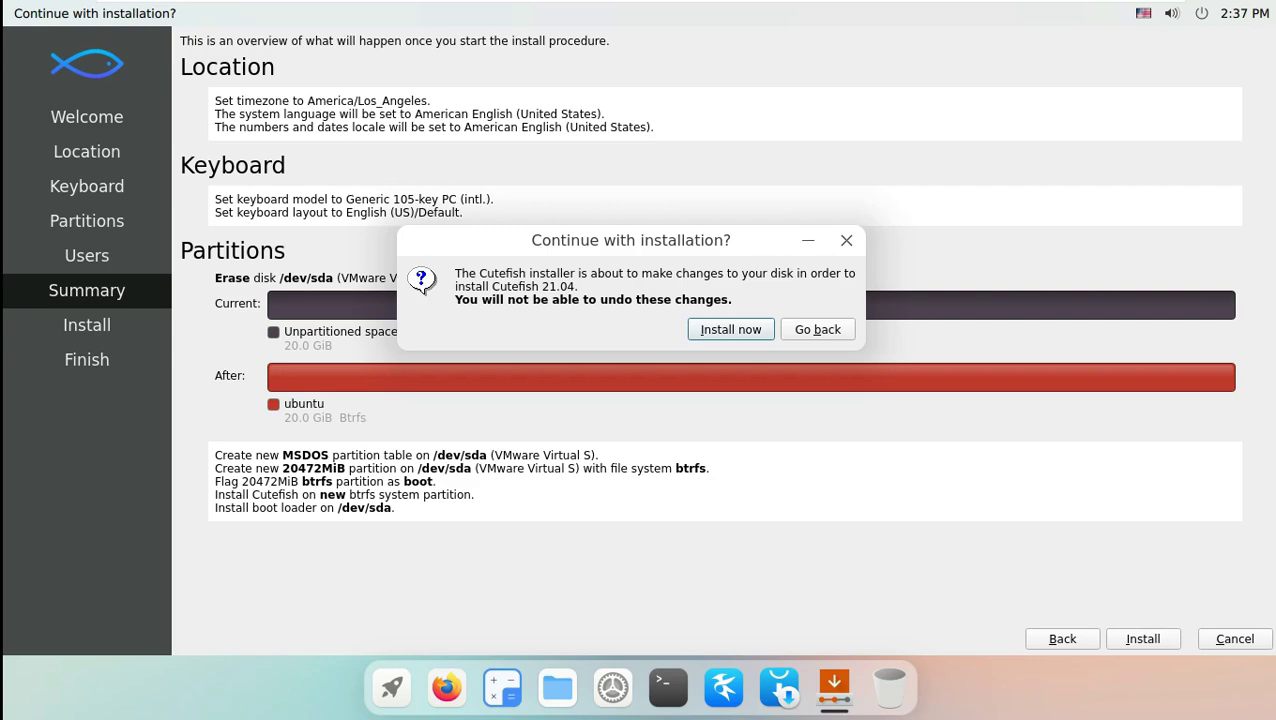
key("Return")
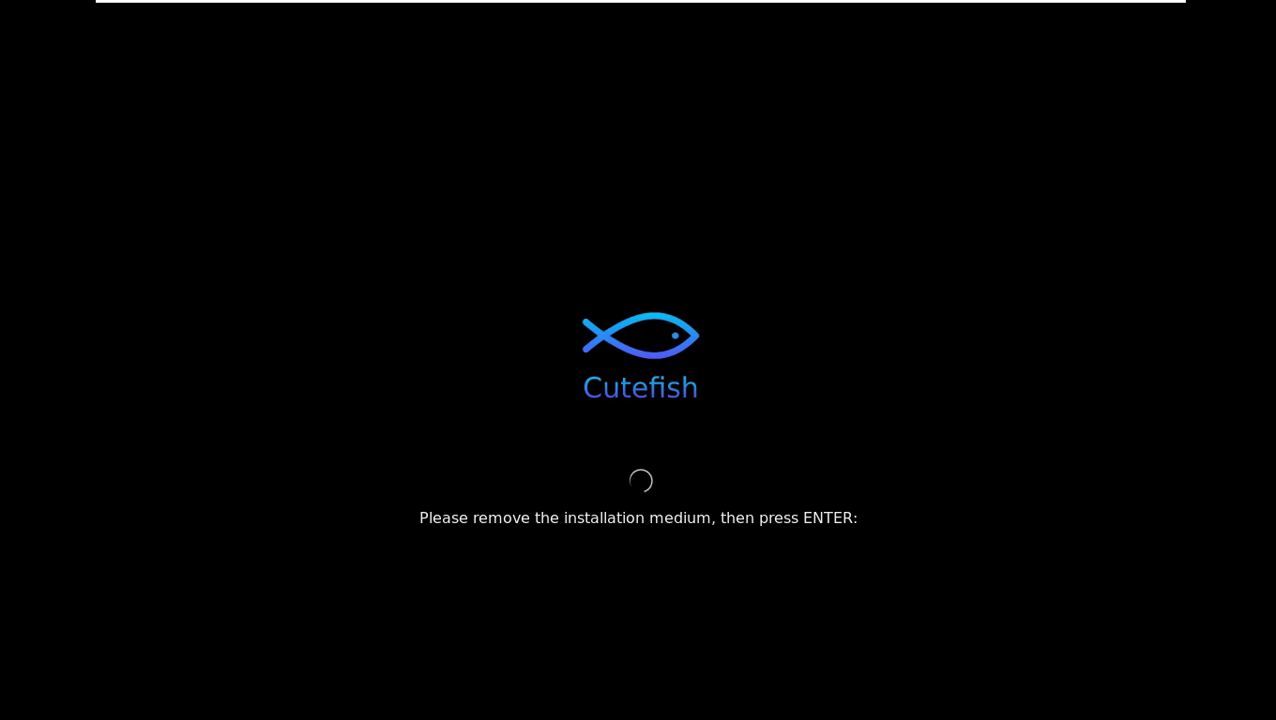
Confirm the installation medium is removed to reboot into the installed system.
key("Return")
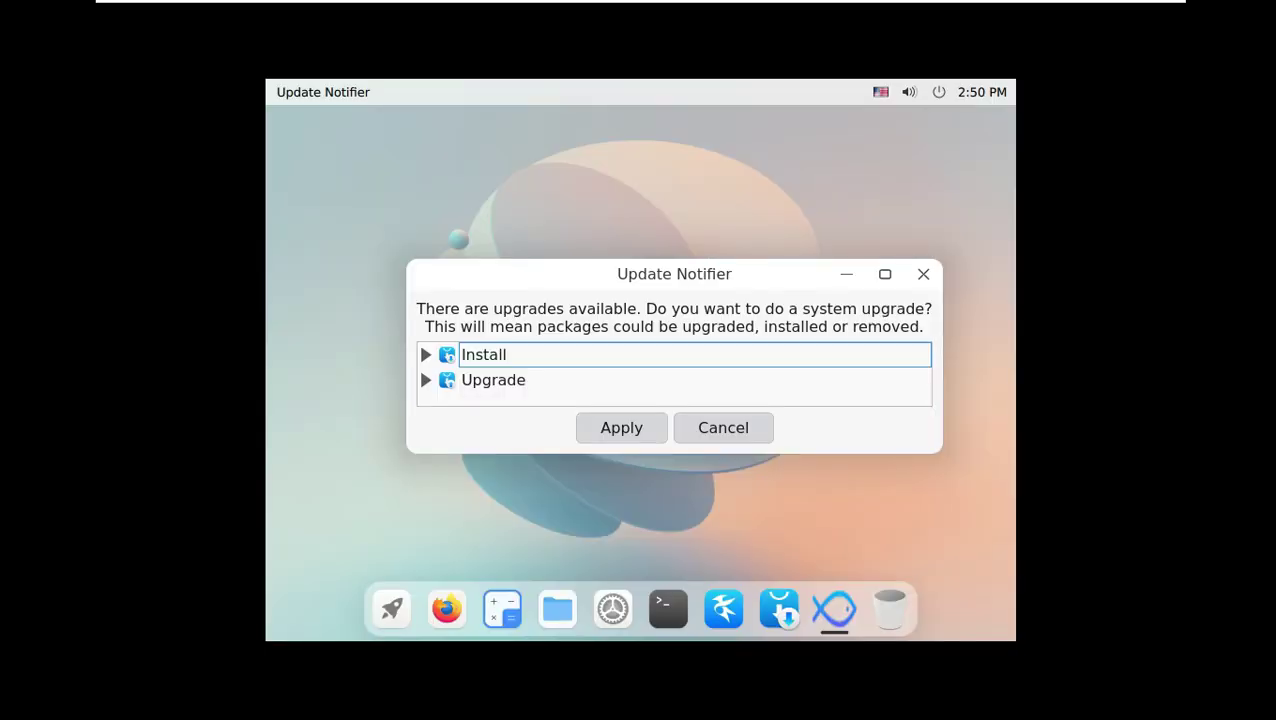
Review the lists of packages to install and to upgrade.
left_click(425, 355)
scroll(436, 364, "down", 1)
left_click(420, 362)
left_click(425, 380)
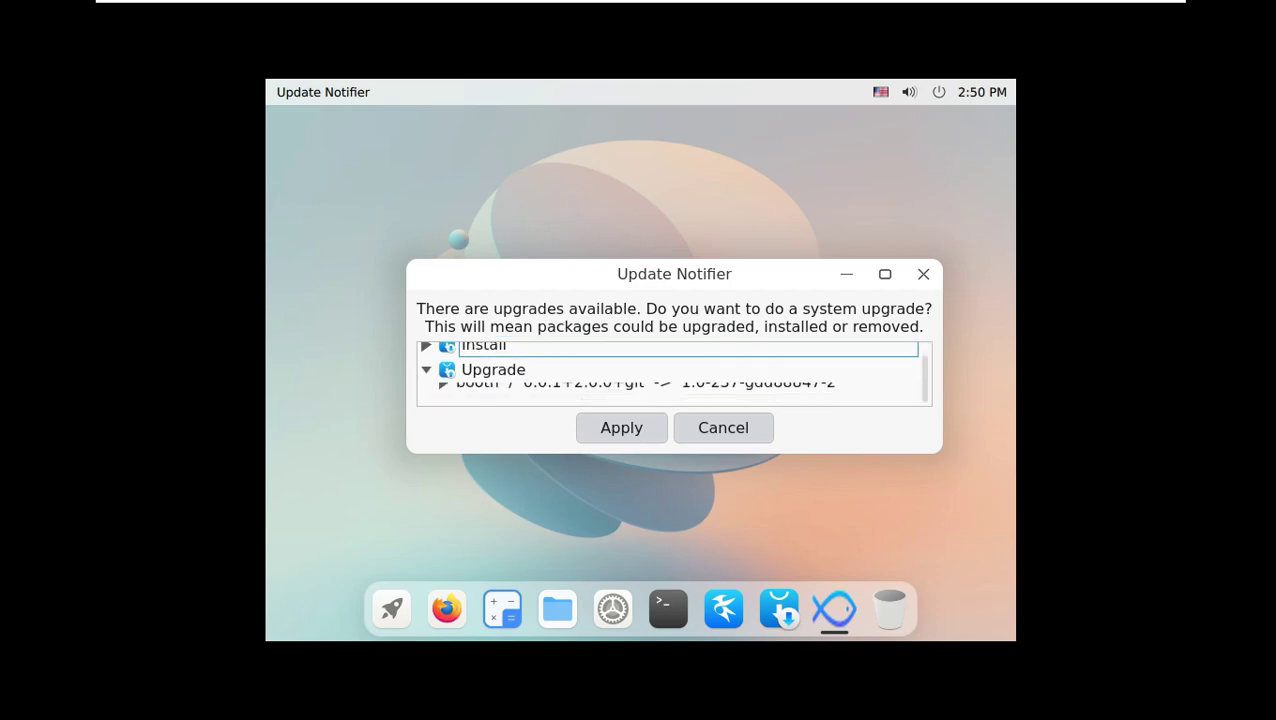
left_click(425, 368)
Apply the full upgrade with the admin password and close the finished upgrade windows.
key("Return")
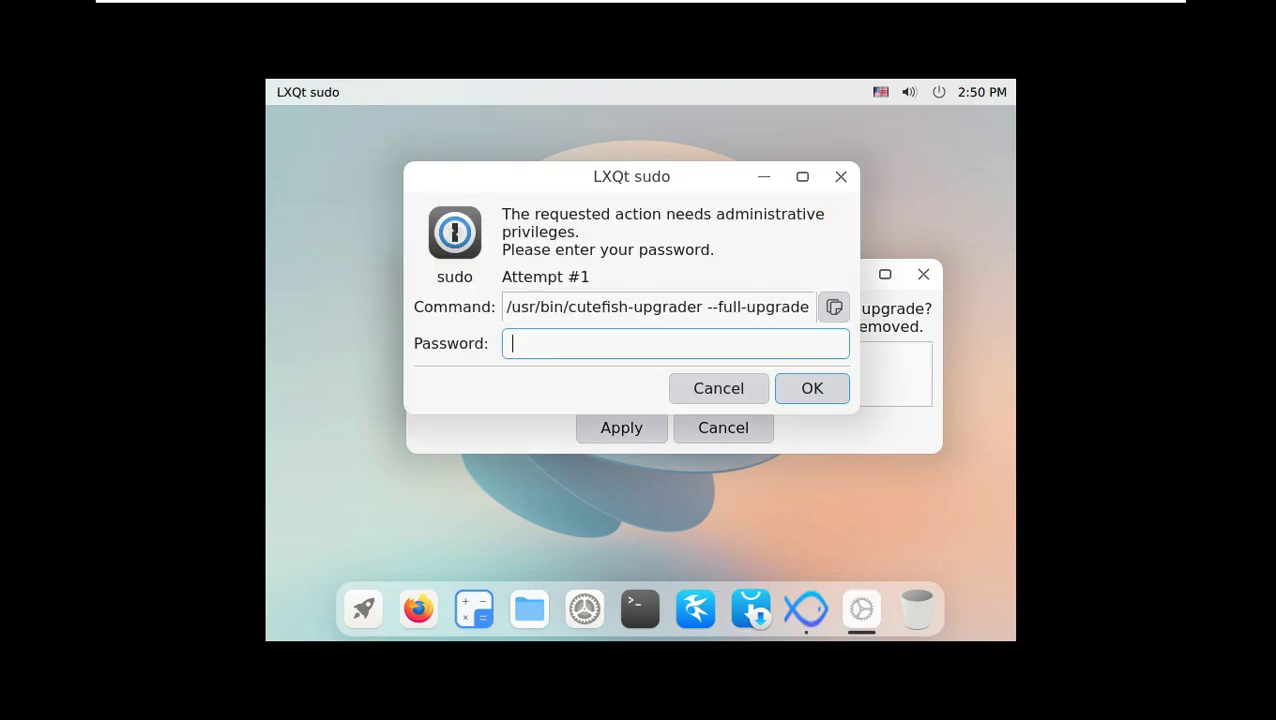
type("1234")
key("Return")
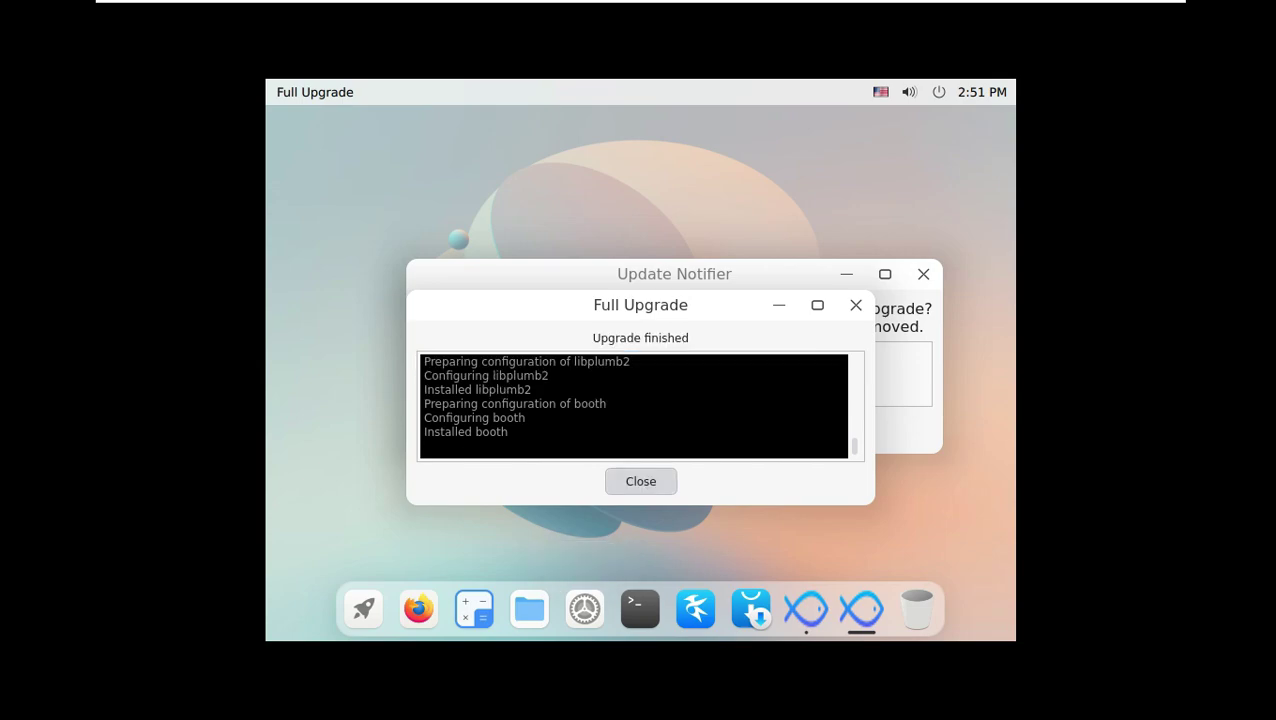
key("Return")
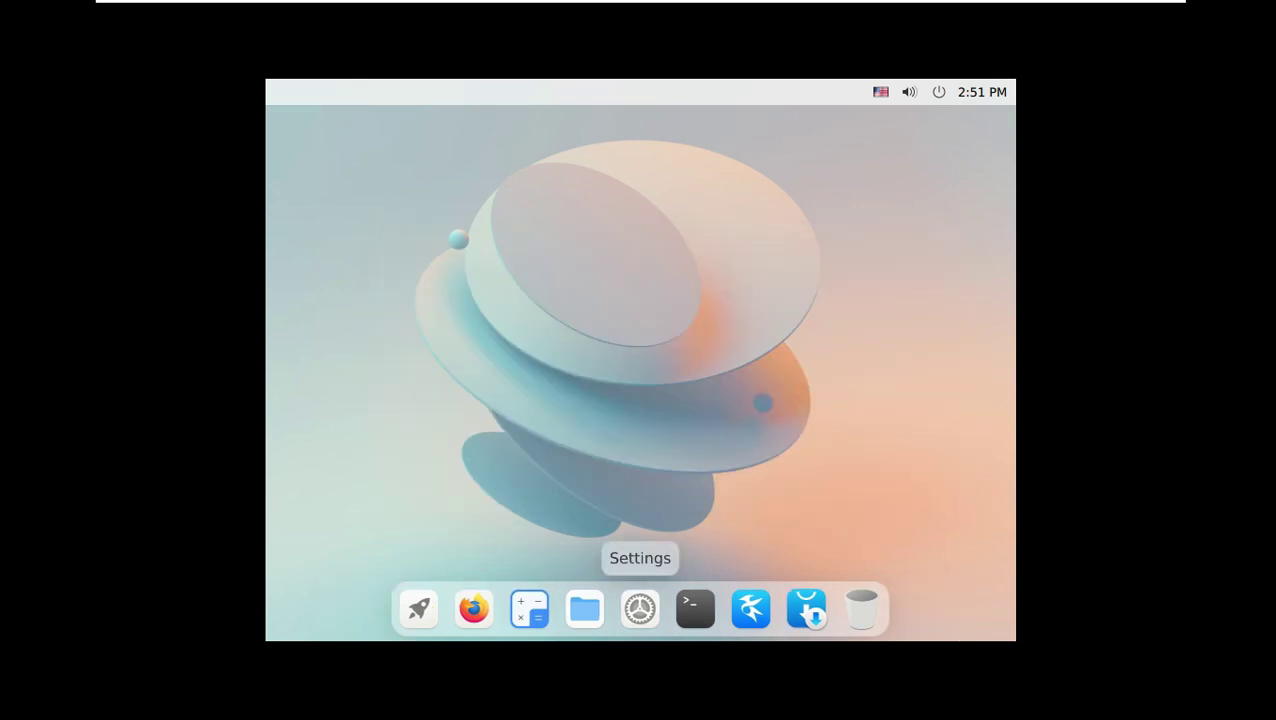
Set the resolution to 1360x768, close Settings, and reboot from the power menu.
left_click(640, 608)
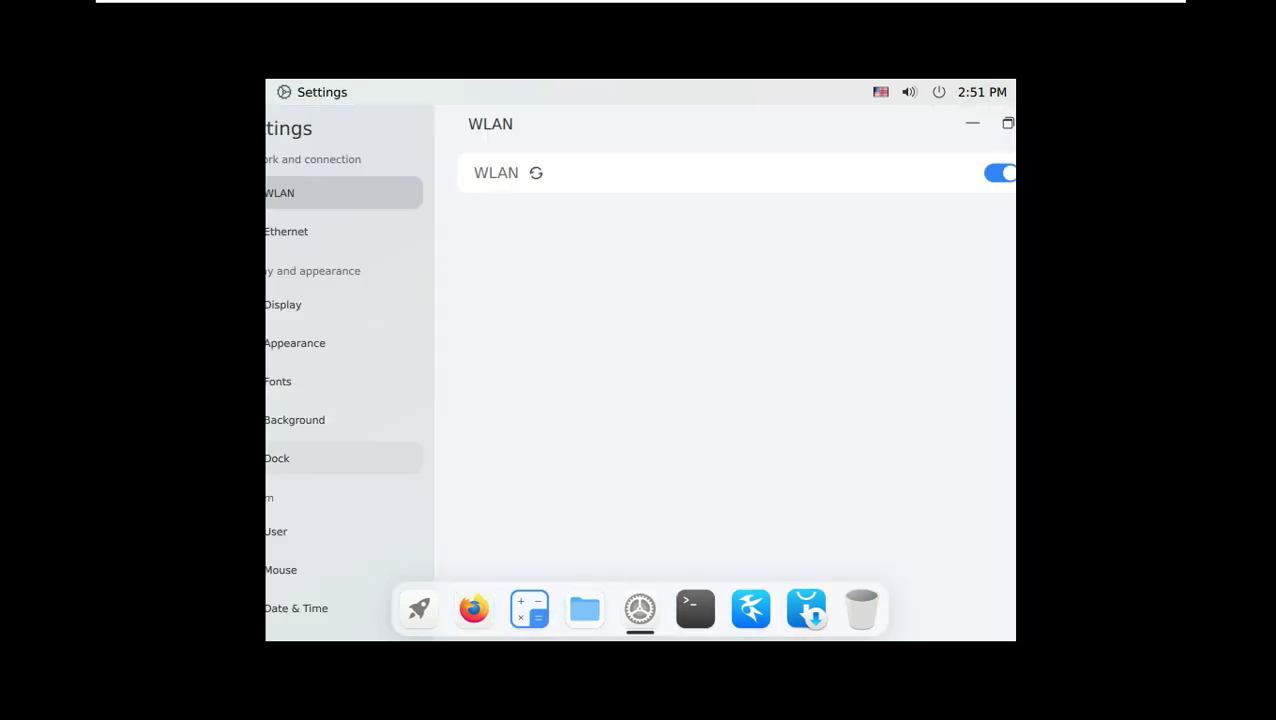
left_click(320, 304)
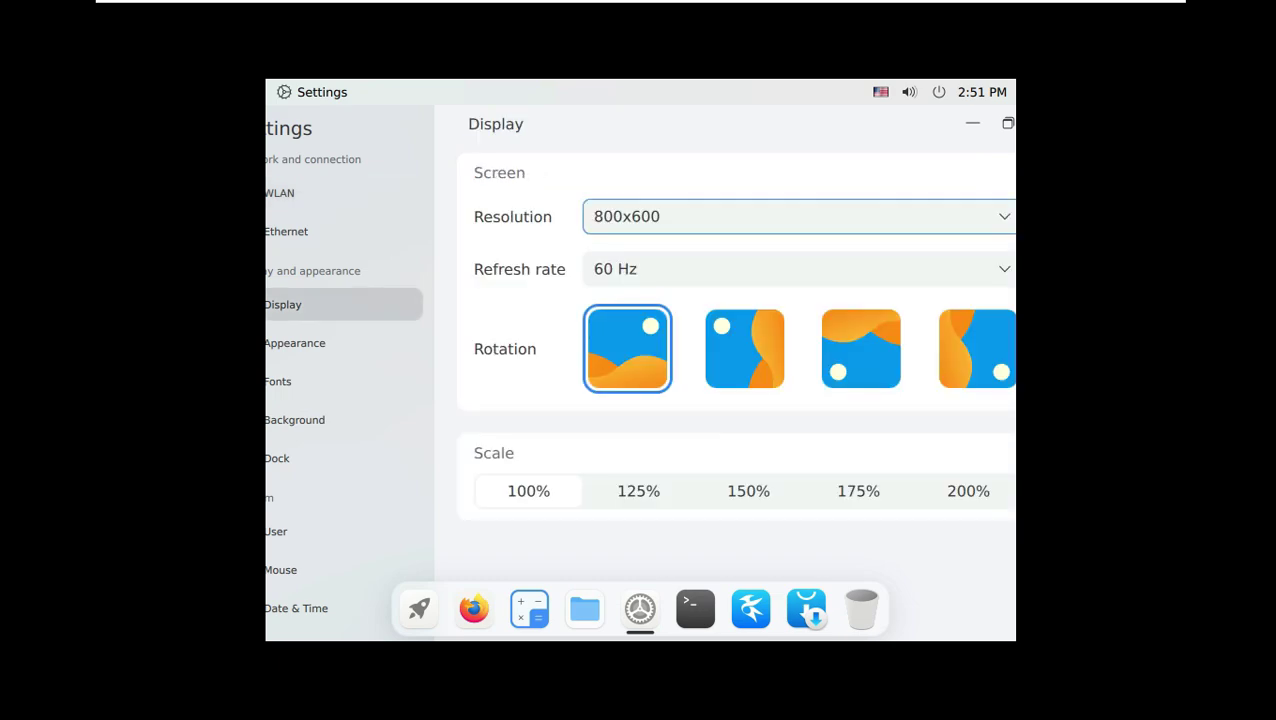
left_click(790, 216)
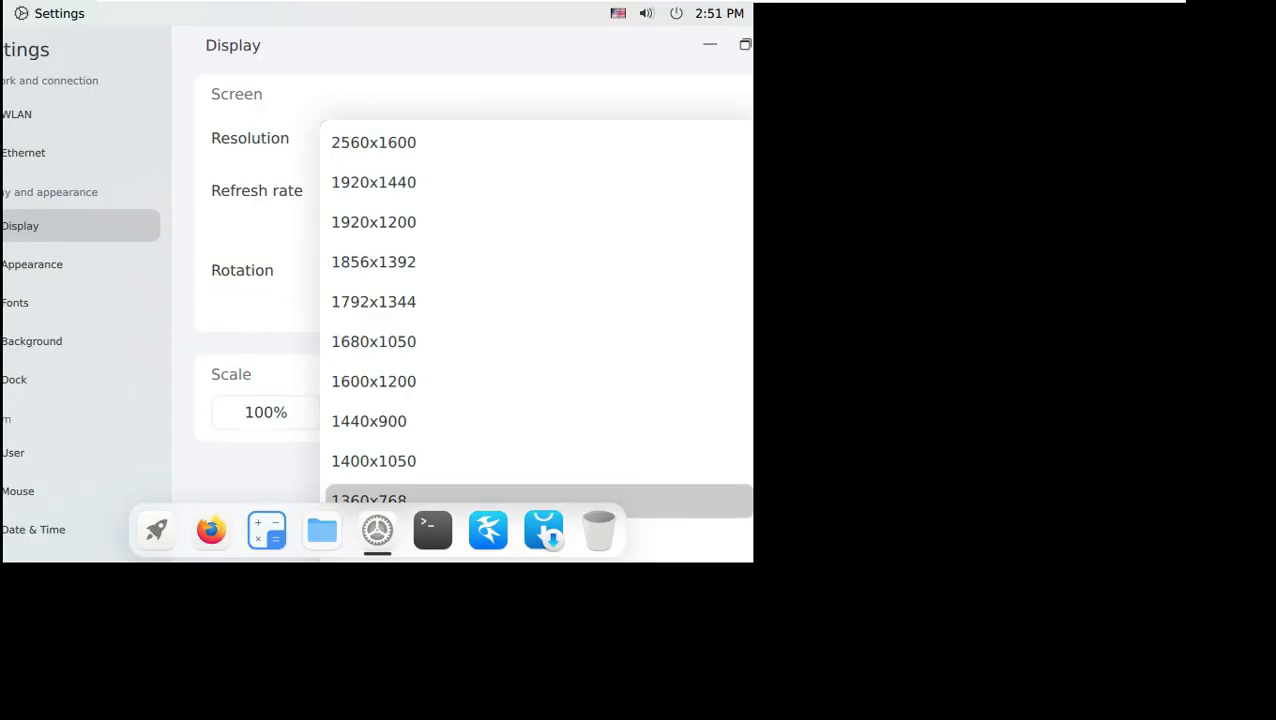
left_click(636, 578)
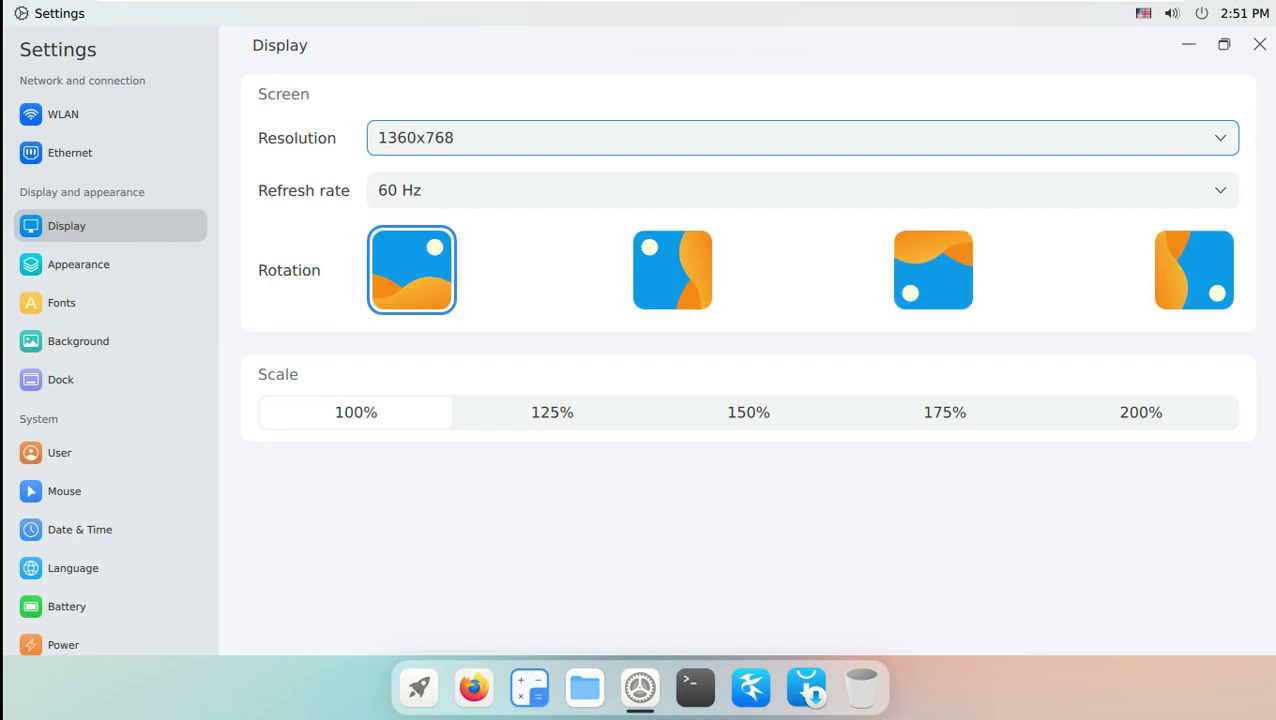
left_click(1259, 44)
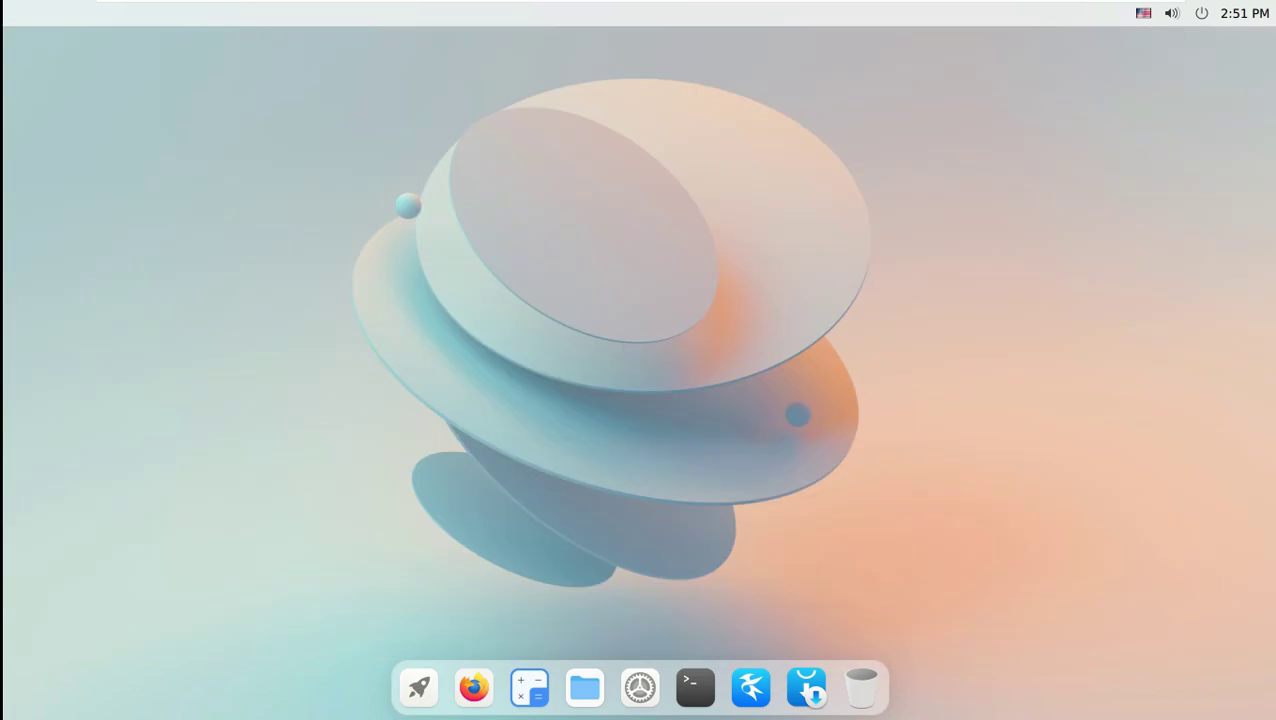
left_click(1201, 13)
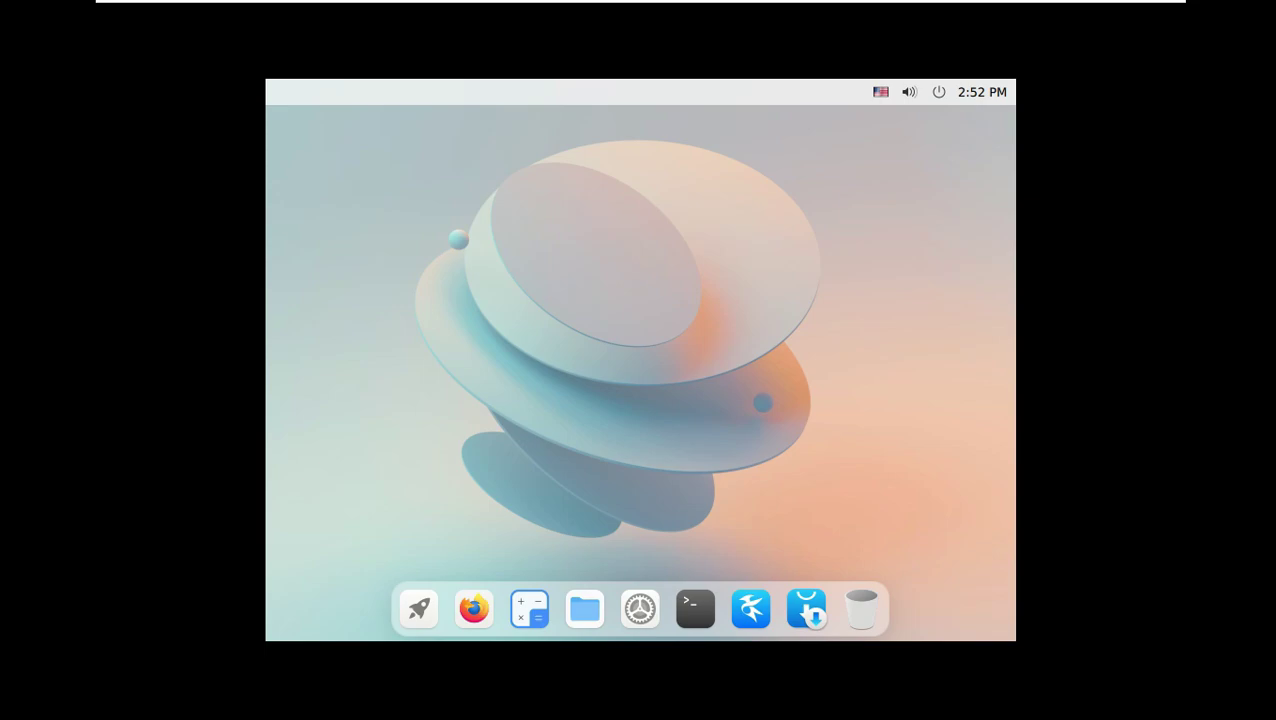
Reset the resolution to 1360x768 and view the About page showing kernel 5.11.0-31-generic.
left_click(640, 608)
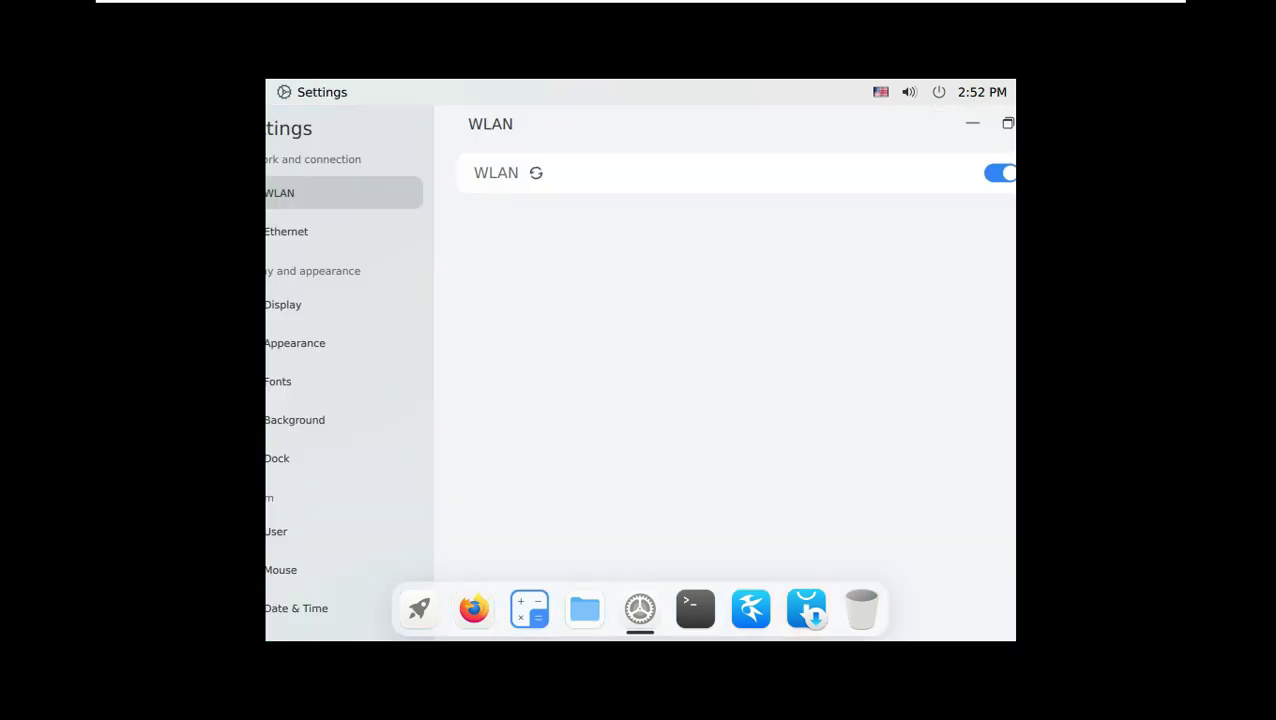
scroll(344, 380, "down", 1)
left_click(340, 262)
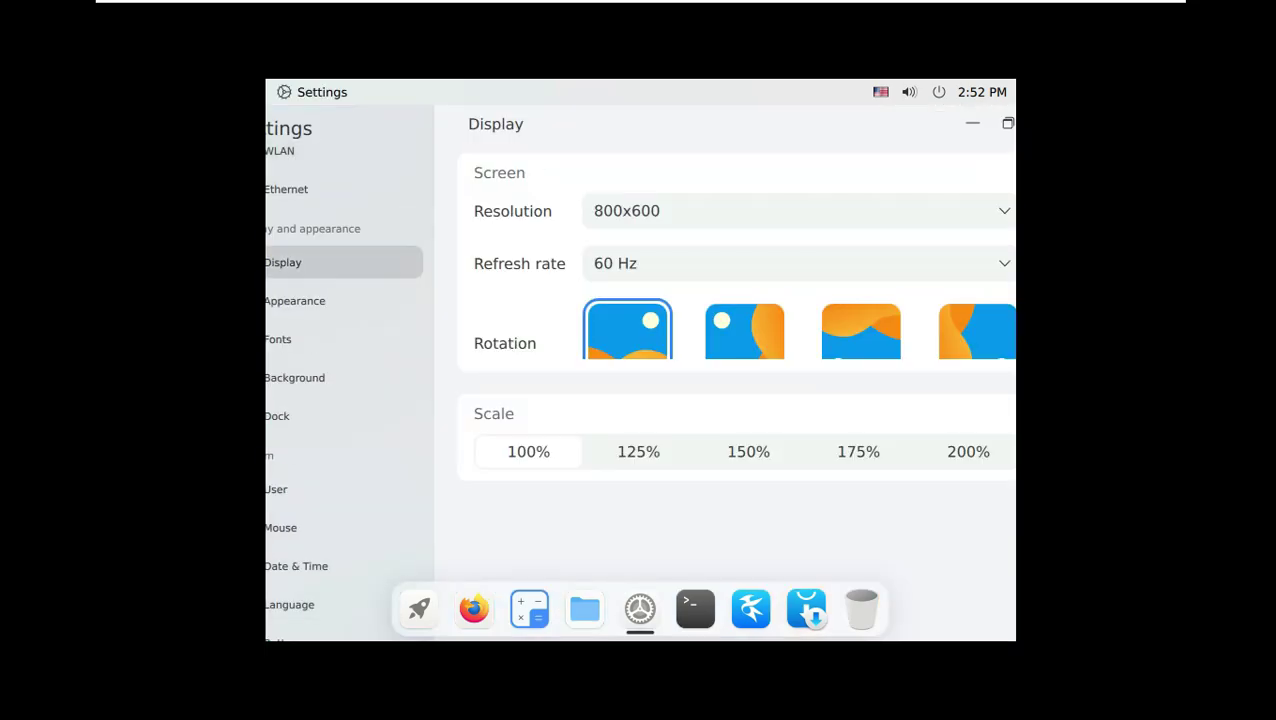
left_click(797, 216)
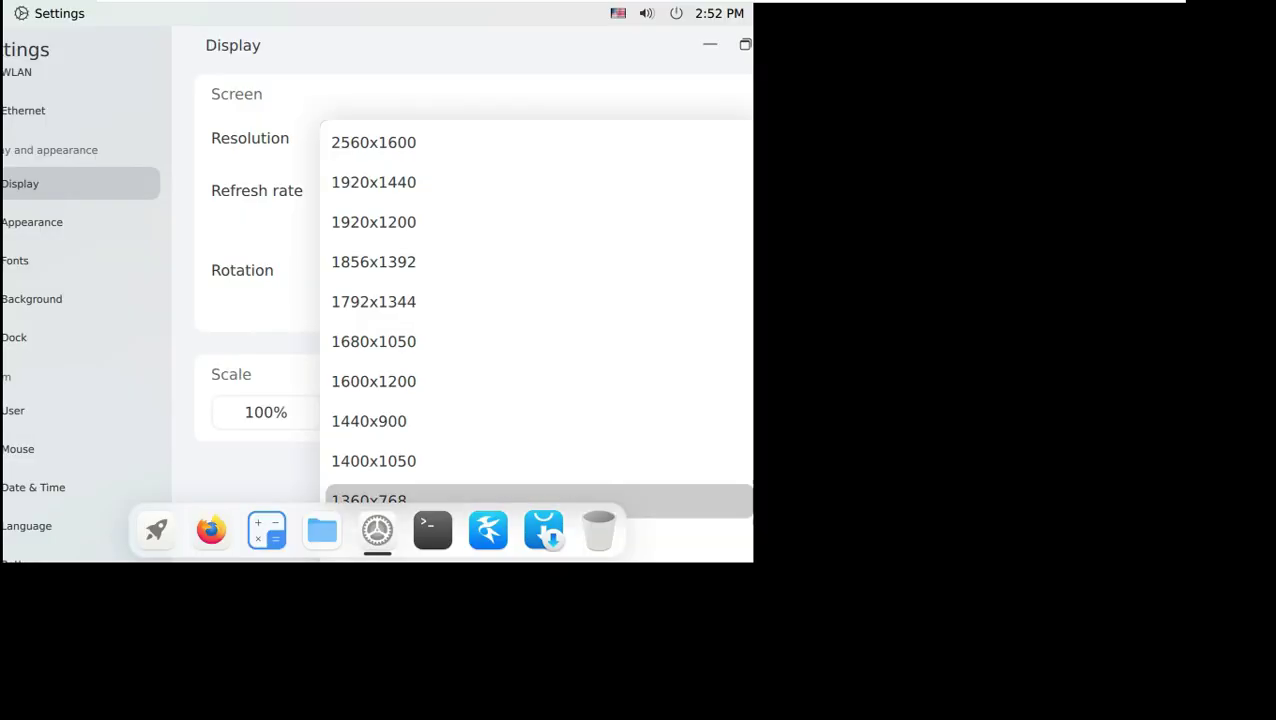
left_click(373, 500)
left_click(63, 628)
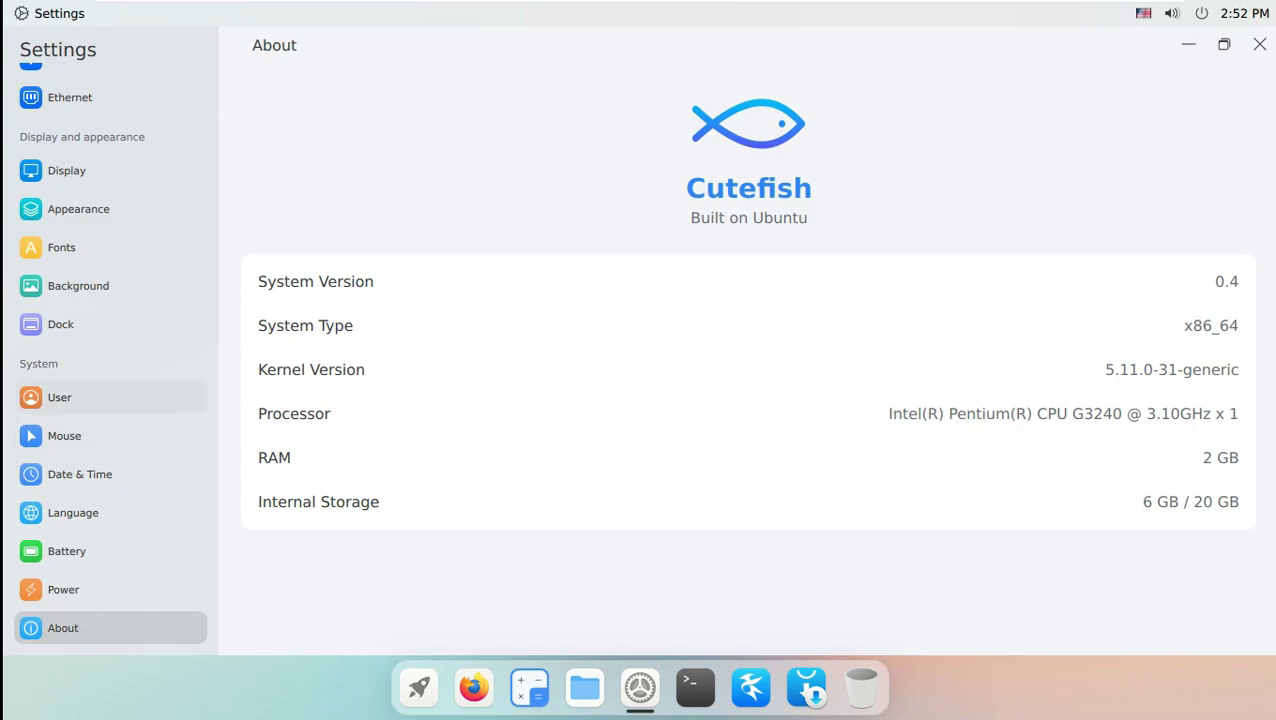
Set the betta fish picture as the desktop wallpaper.
left_click(60, 397)
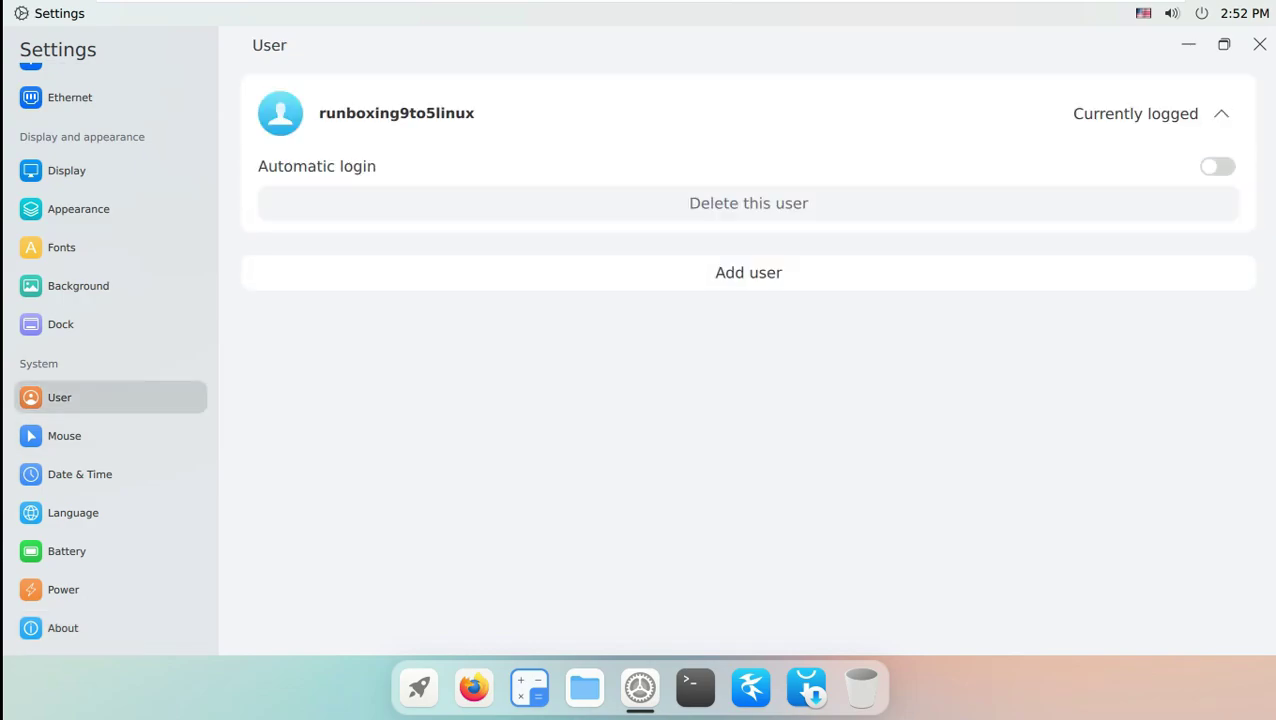
left_click(78, 286)
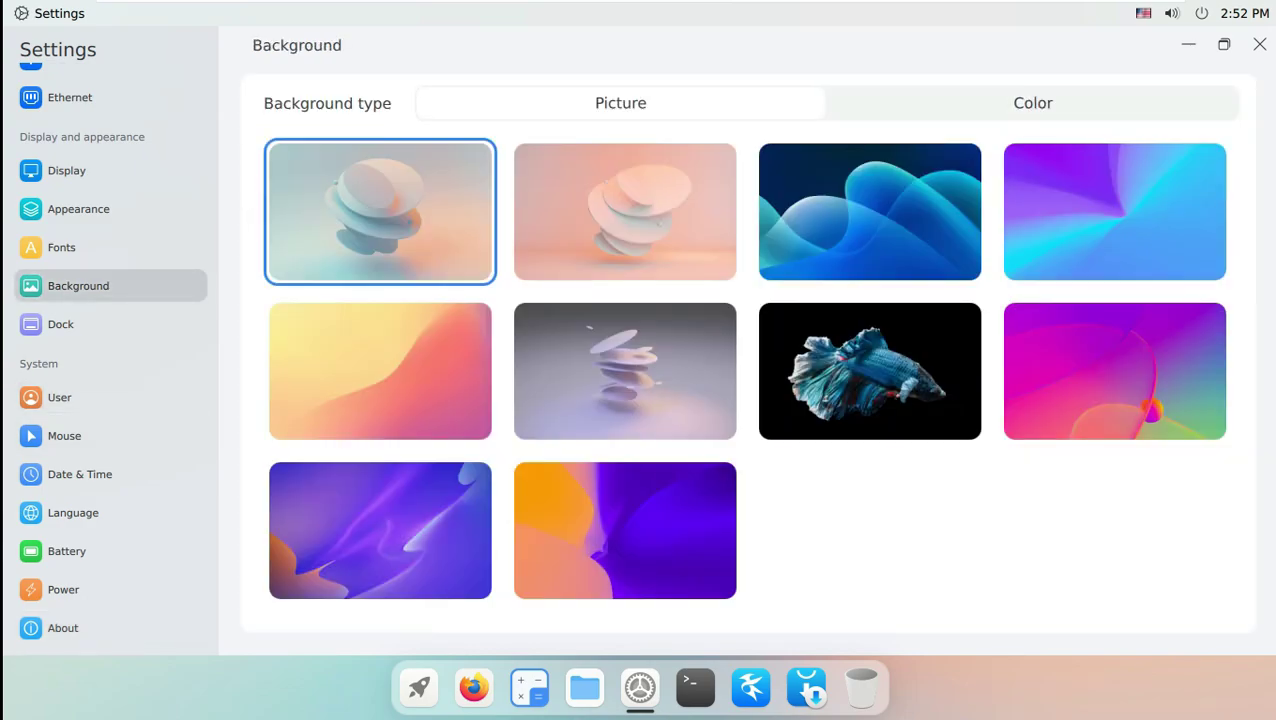
left_click(870, 371)
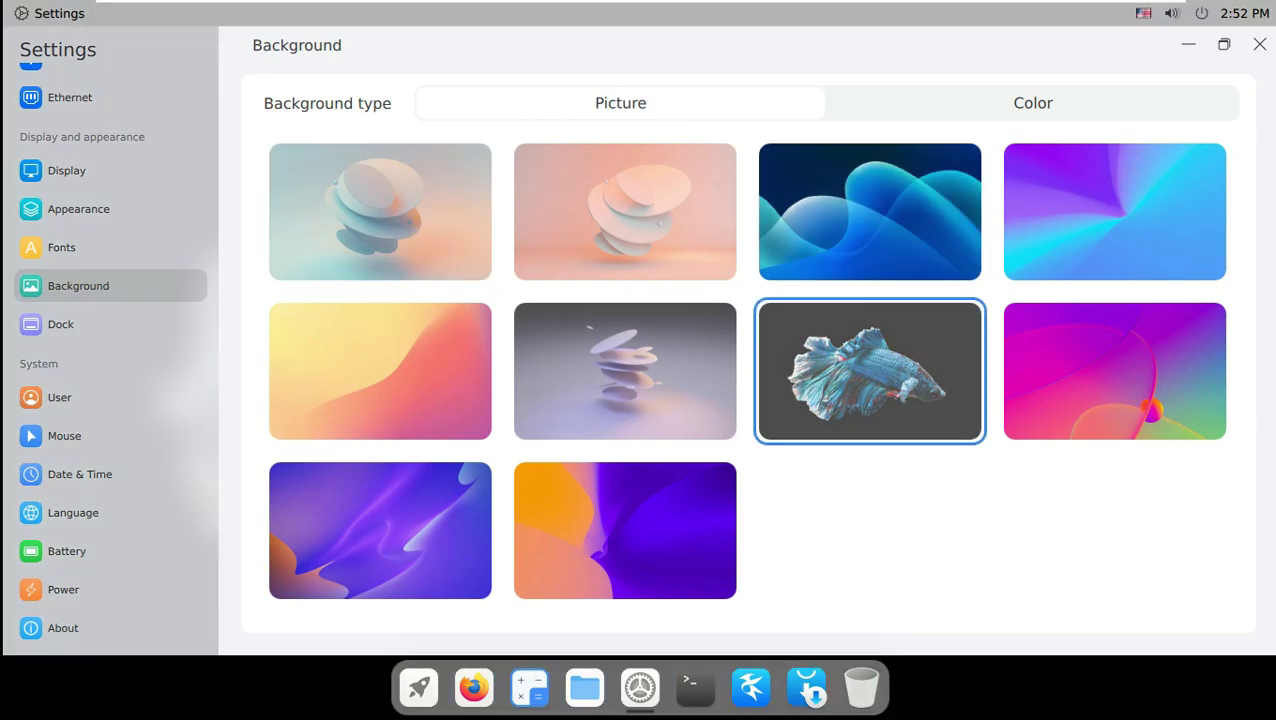
Choose the green accent colour, keep the Light theme after trying Dark, and close Settings.
left_click(78, 209)
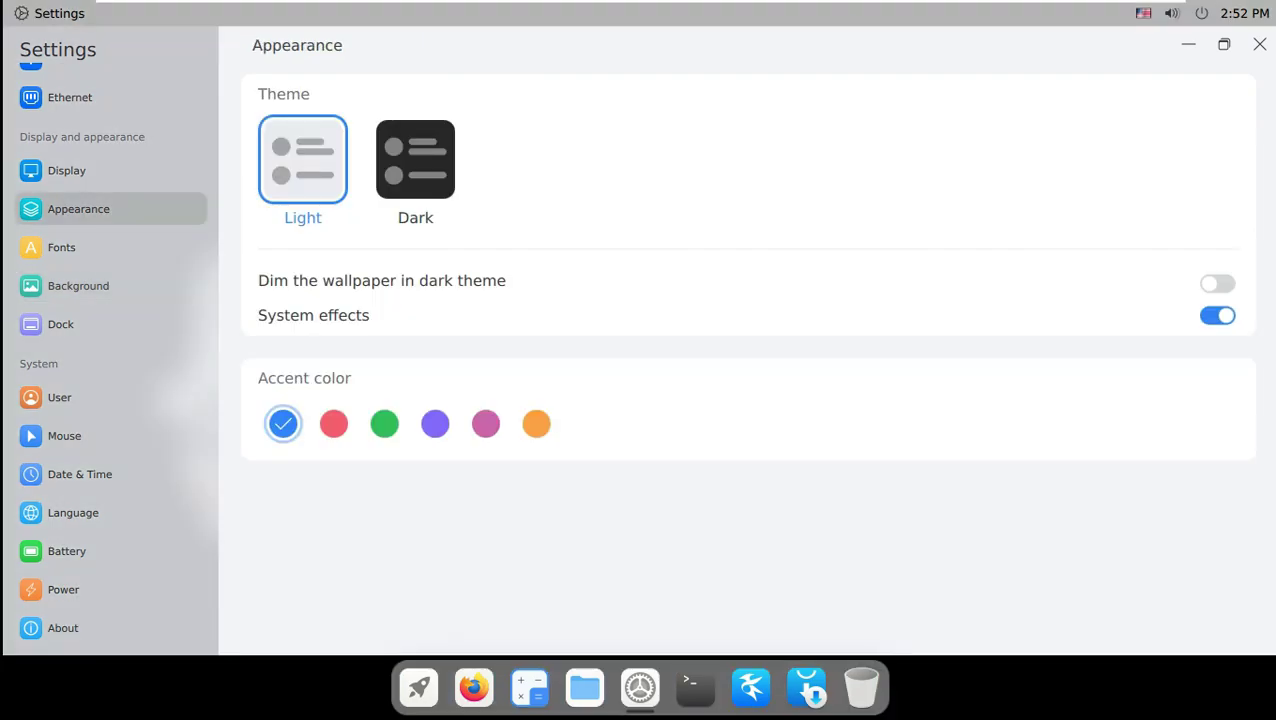
left_click(415, 160)
left_click(384, 423)
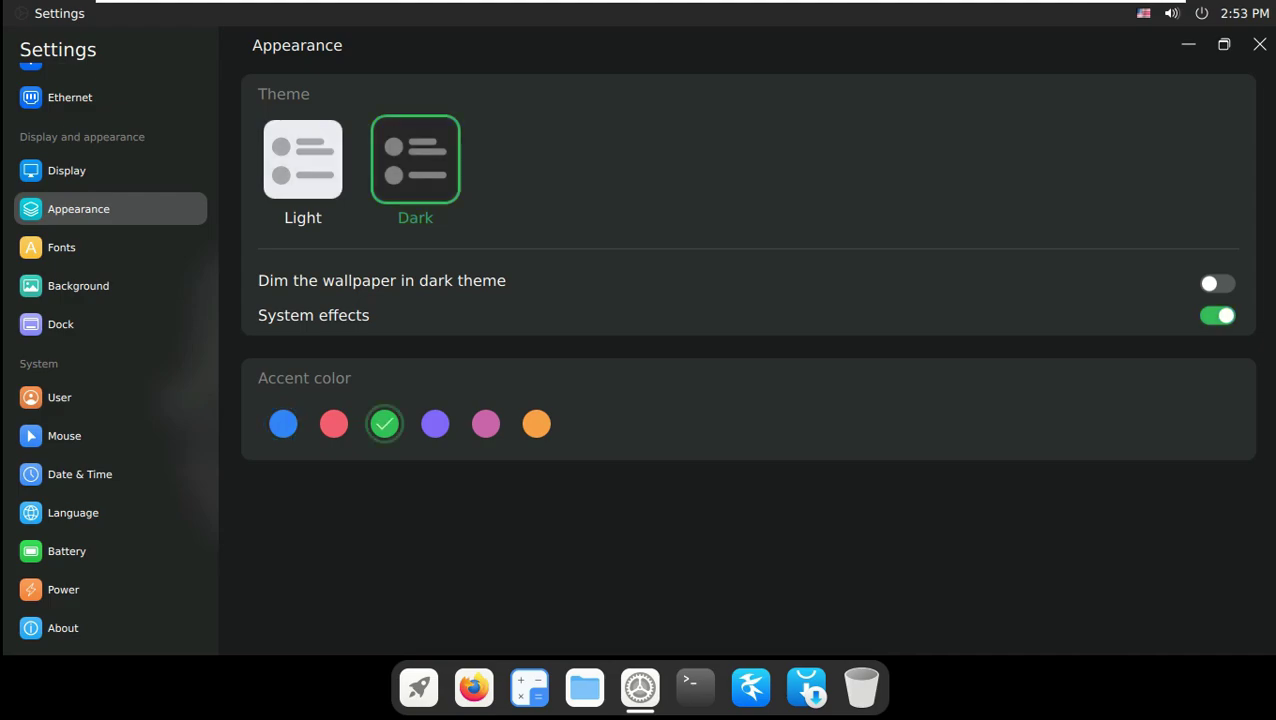
left_click(303, 160)
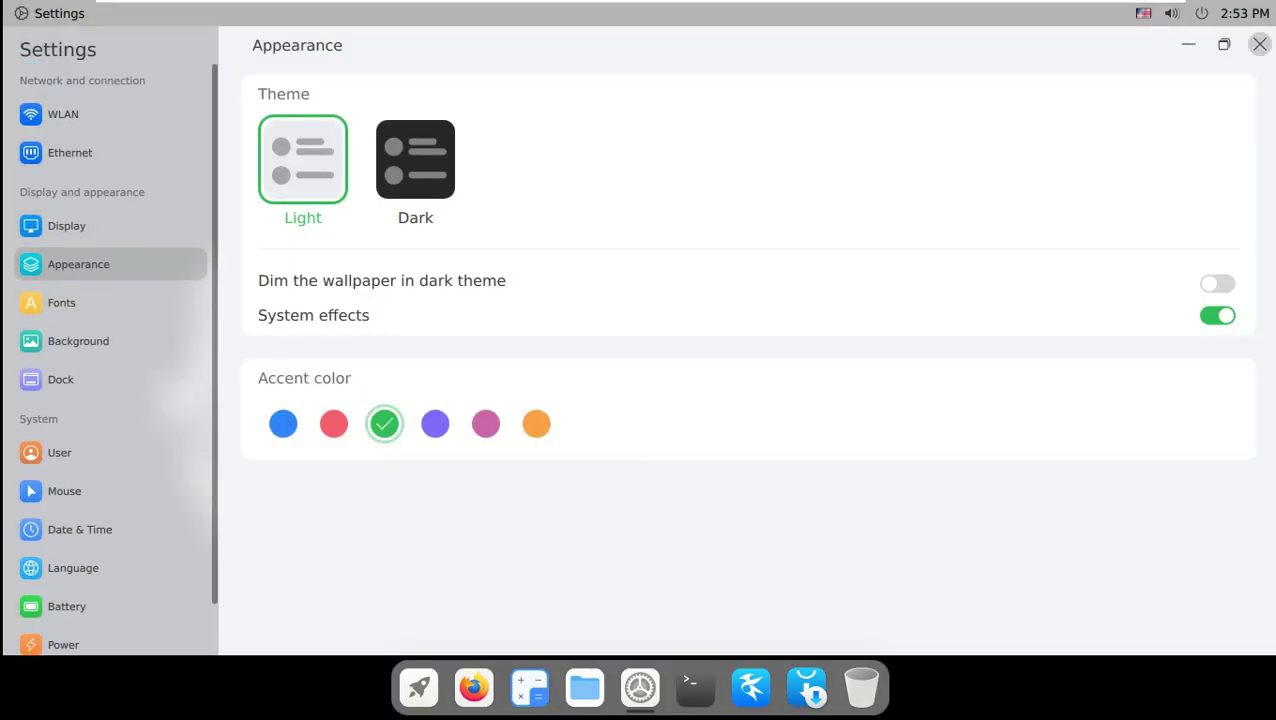
key("alt+F4")
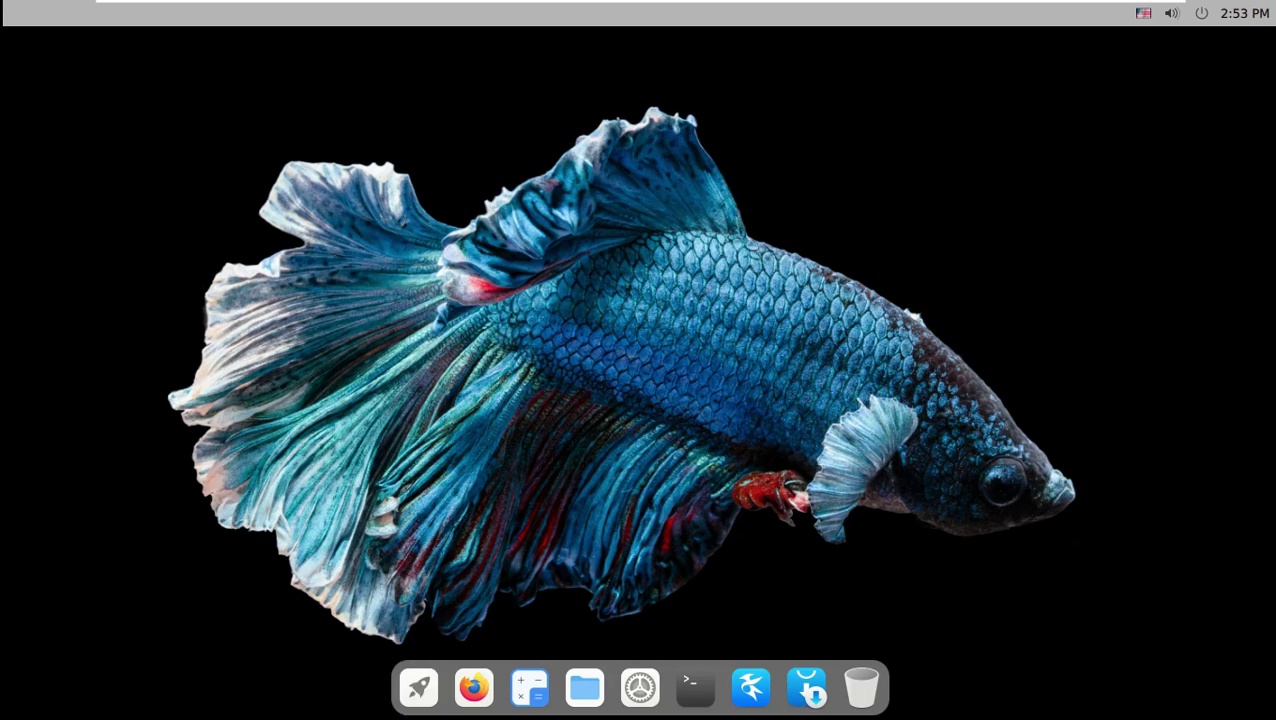
left_click(418, 687)
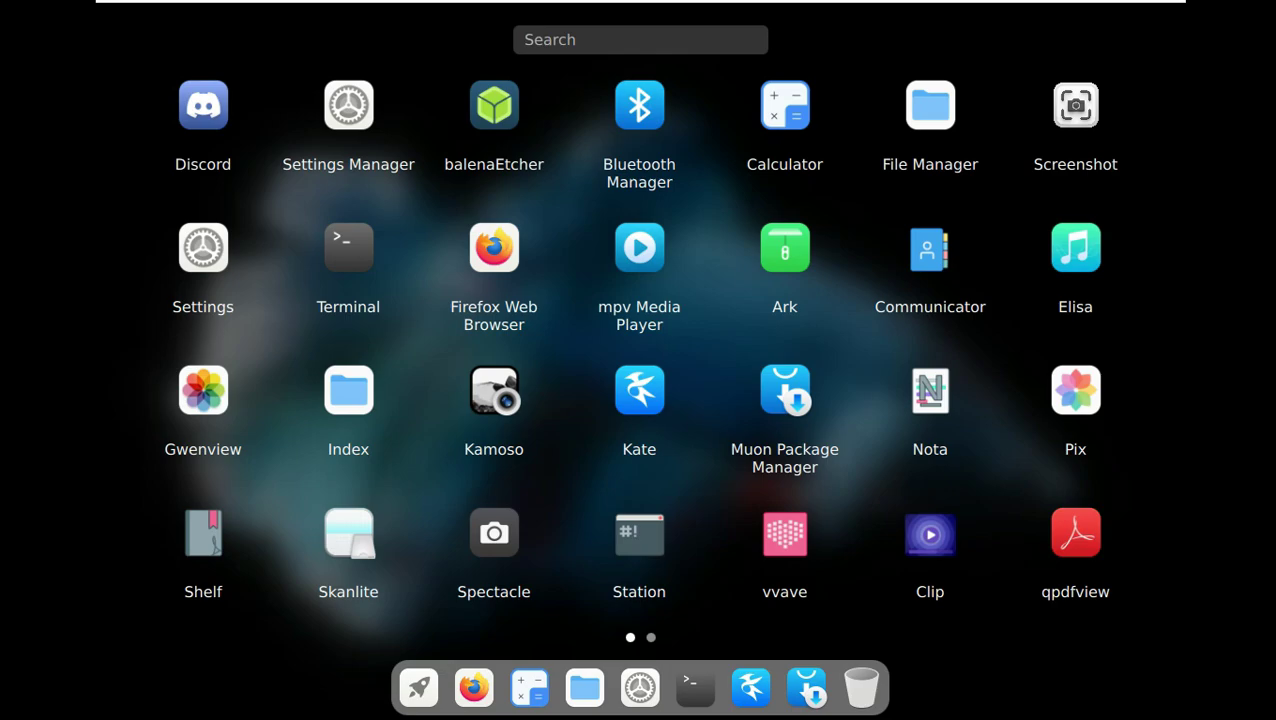
scroll(636, 360, "down", 1)
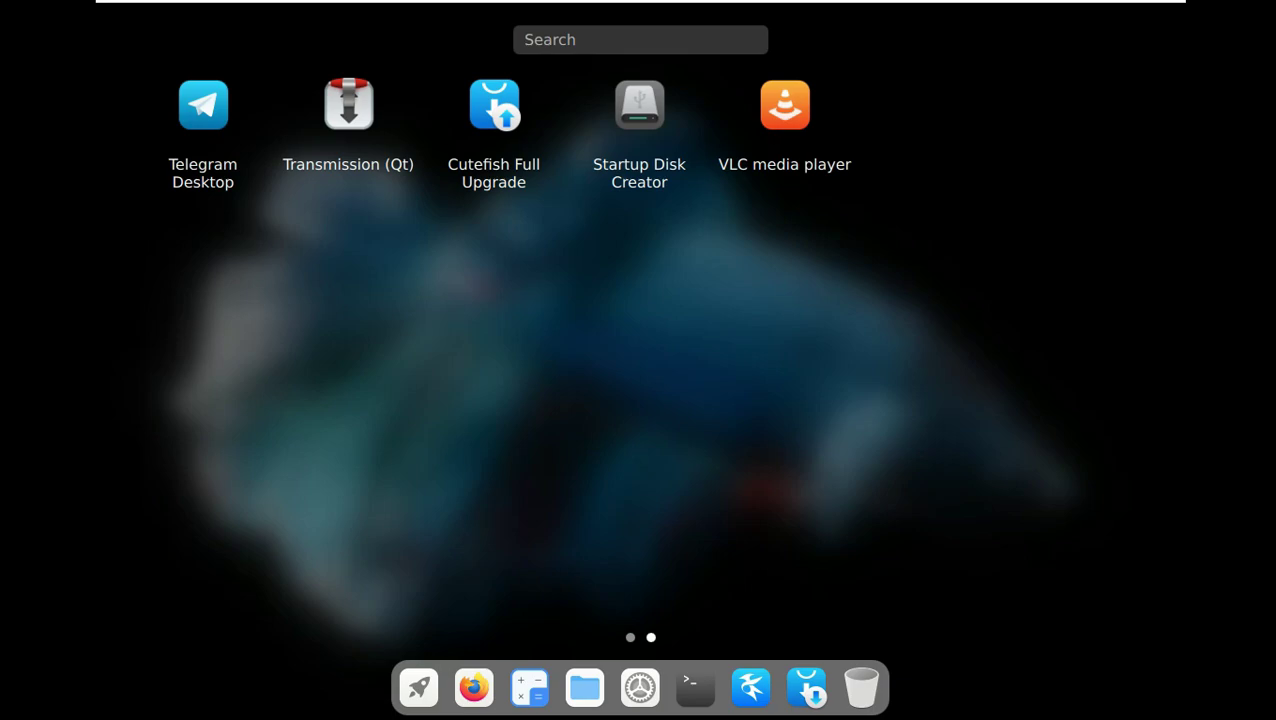
key("Escape")
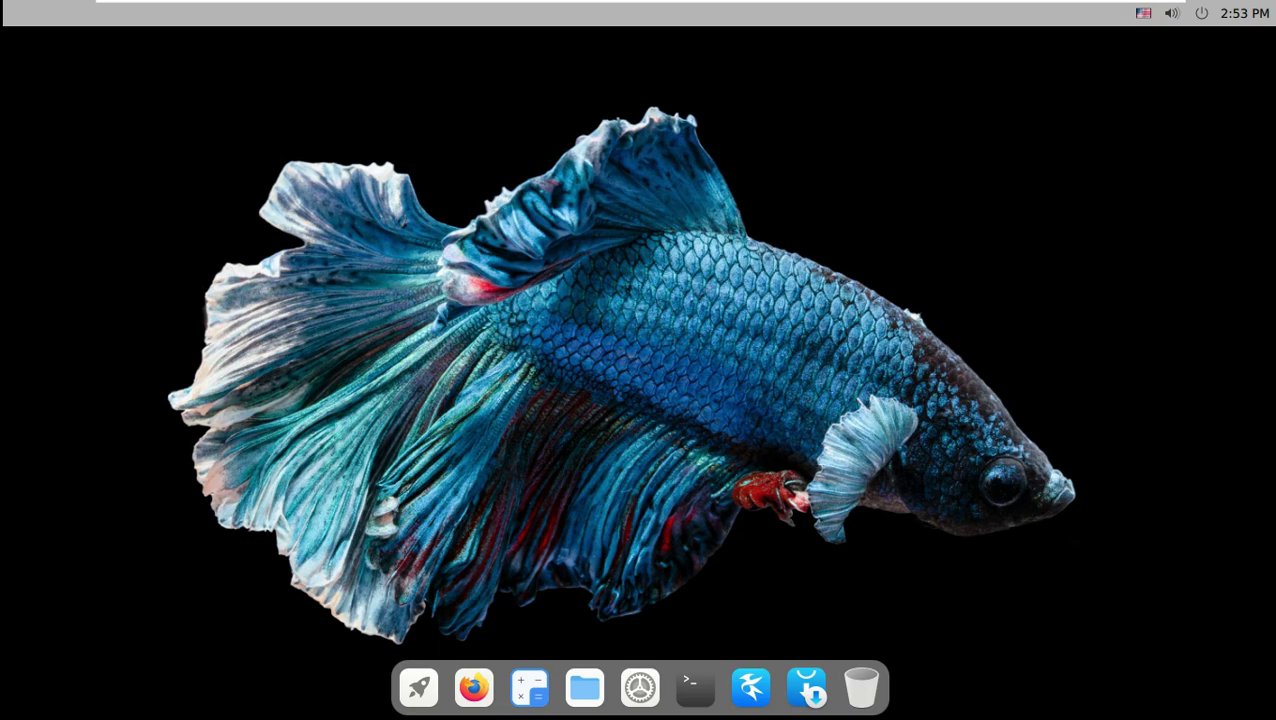
left_click(584, 687)
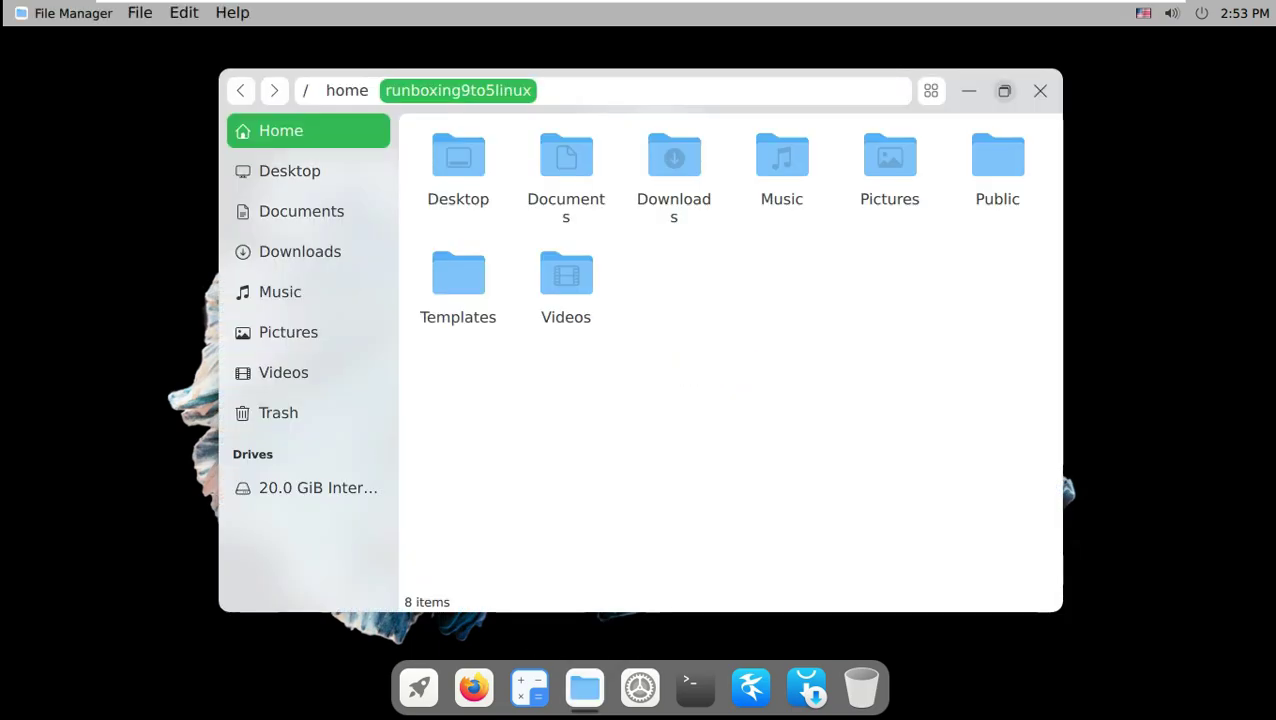
left_click(1004, 90)
left_click(73, 127)
left_click(85, 168)
left_click(84, 208)
left_click(64, 248)
left_click(72, 288)
left_click(67, 329)
left_click(62, 369)
left_click(102, 444)
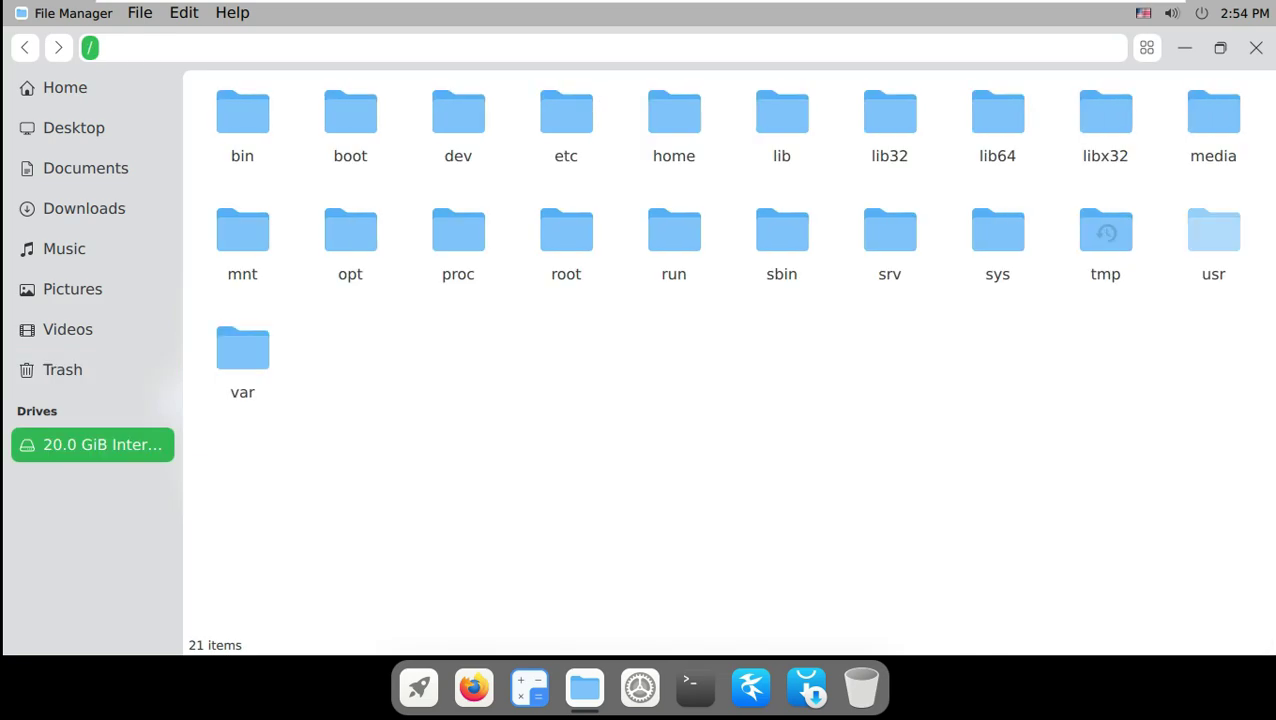
left_click(1147, 47)
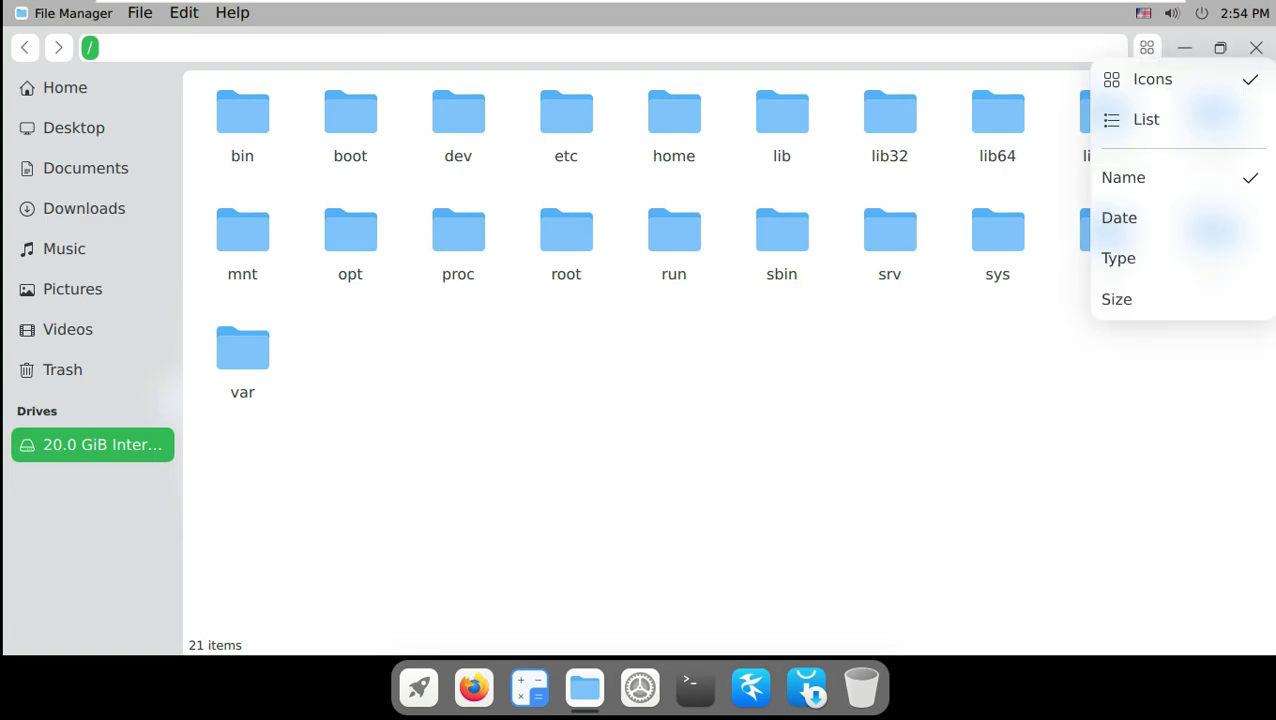
key("Escape")
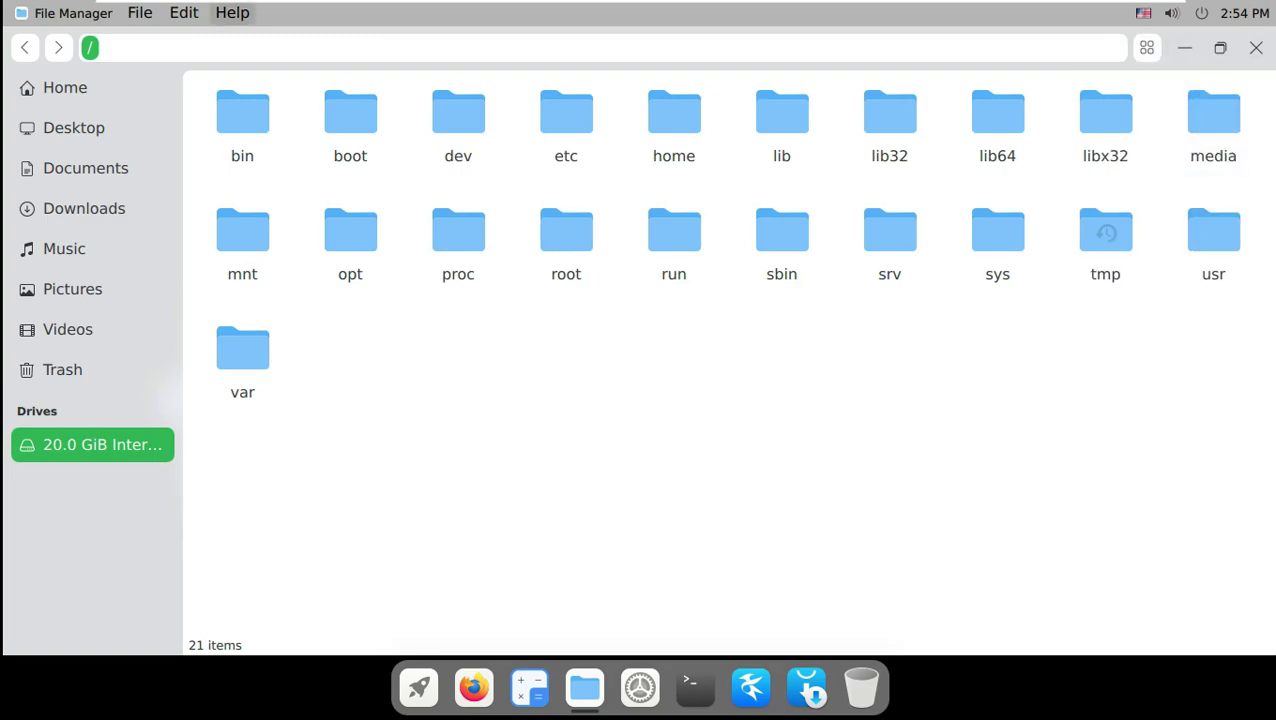
key("Escape")
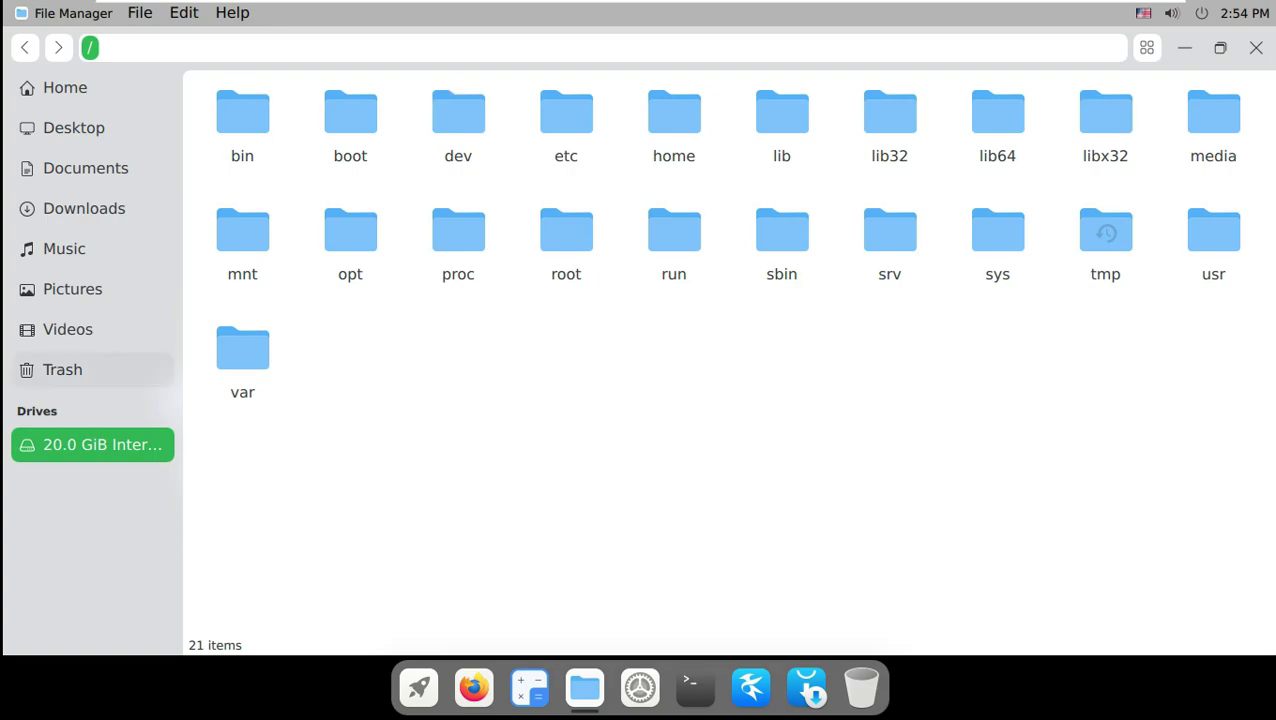
left_click(62, 369)
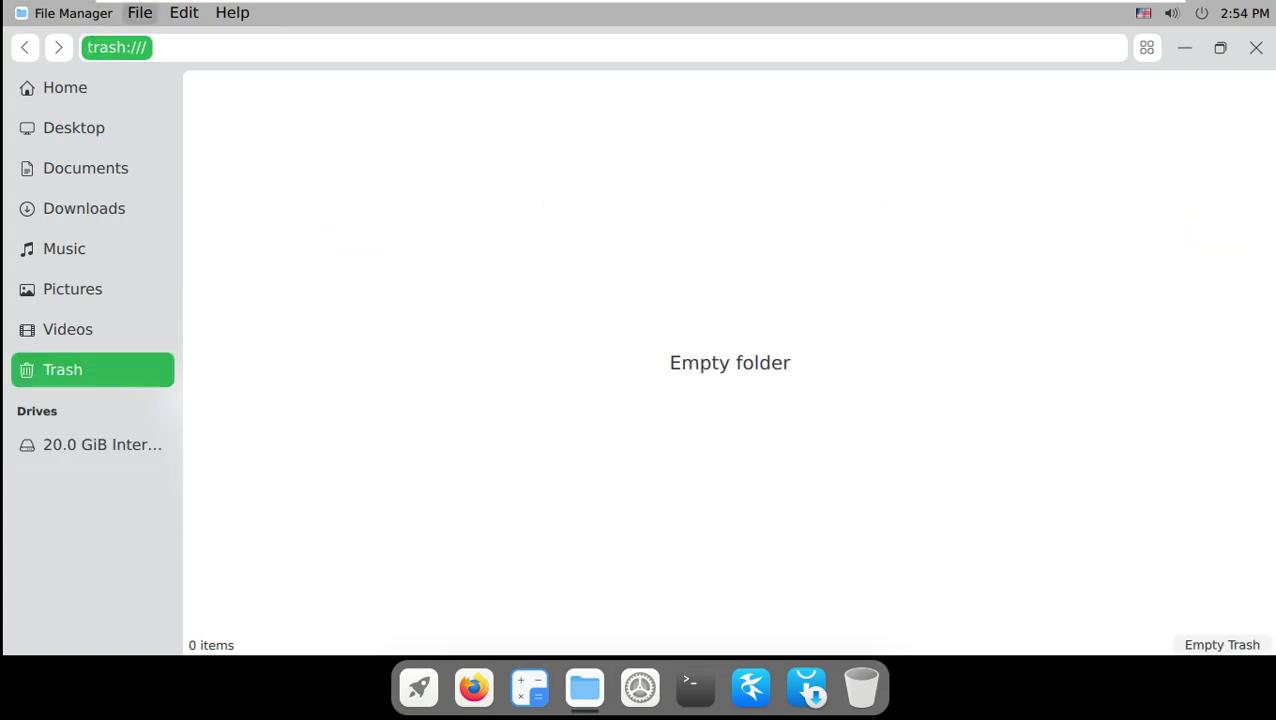
left_click(139, 12)
left_click(139, 12)
left_click(183, 12)
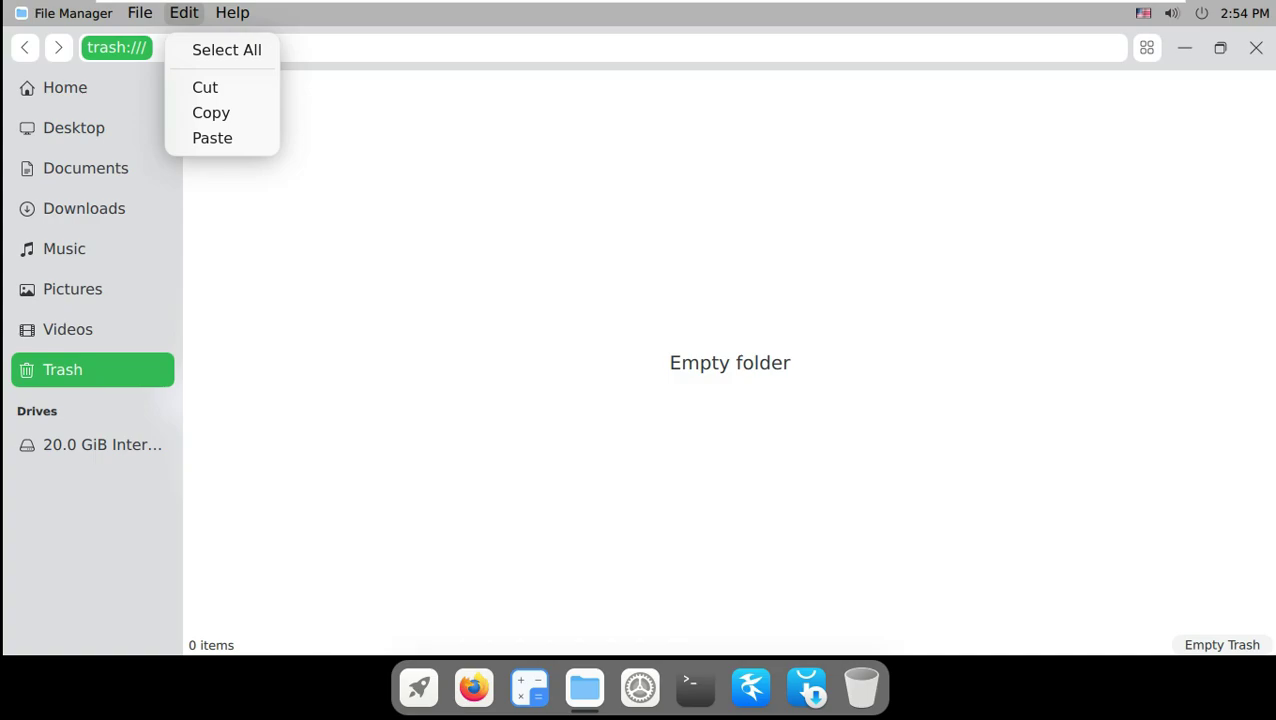
key("Escape")
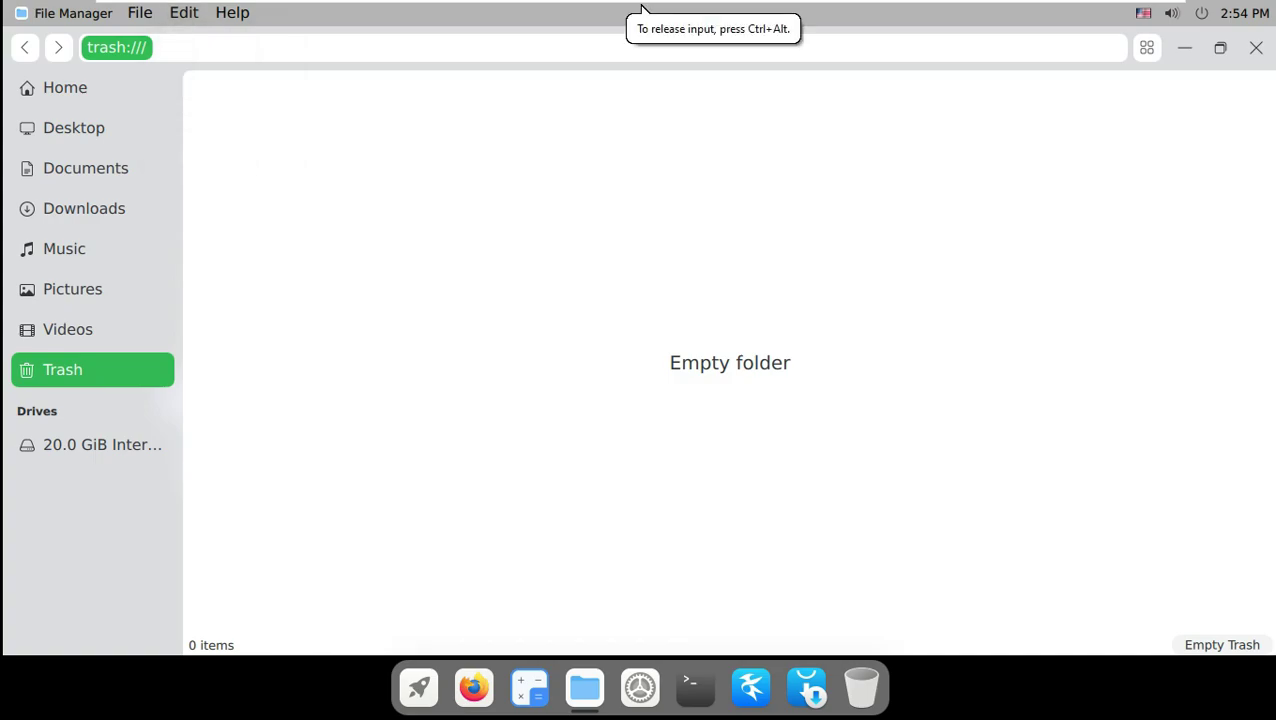
double_click(641, 8)
left_click(1116, 214)
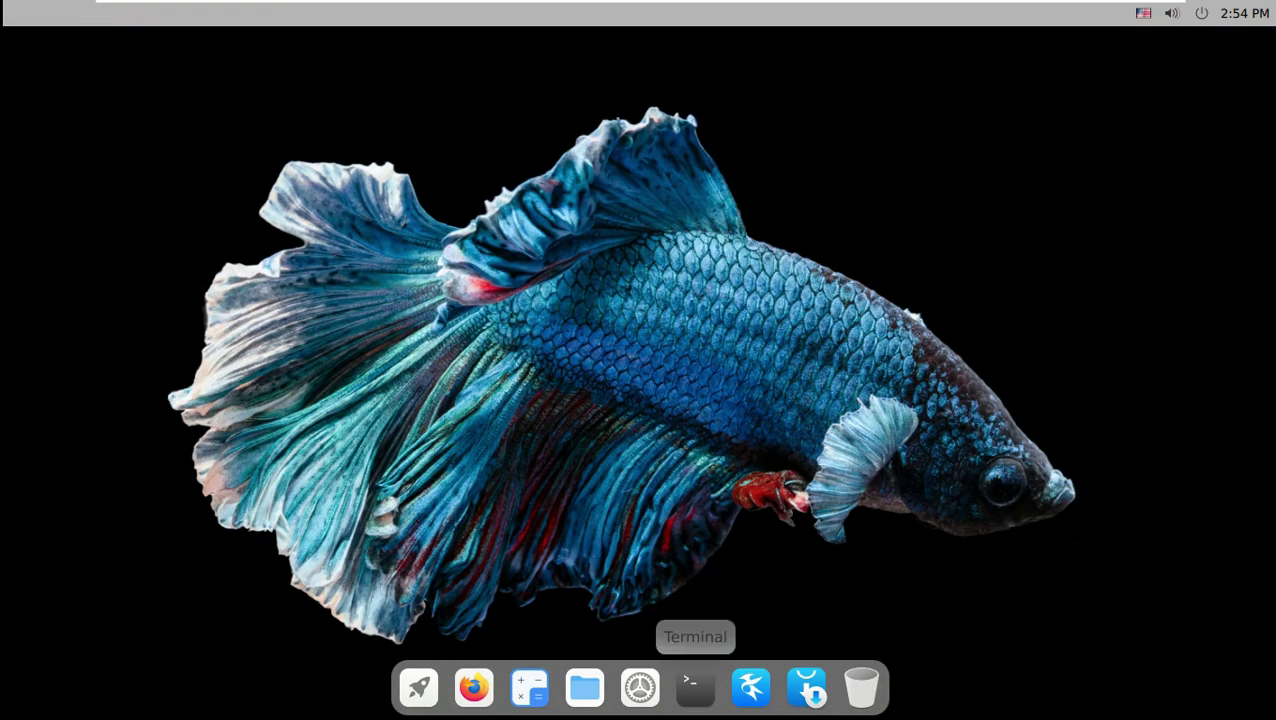
Open a terminal and set the desktop wallpaper to the peach stacked-discs picture.
left_click(695, 686)
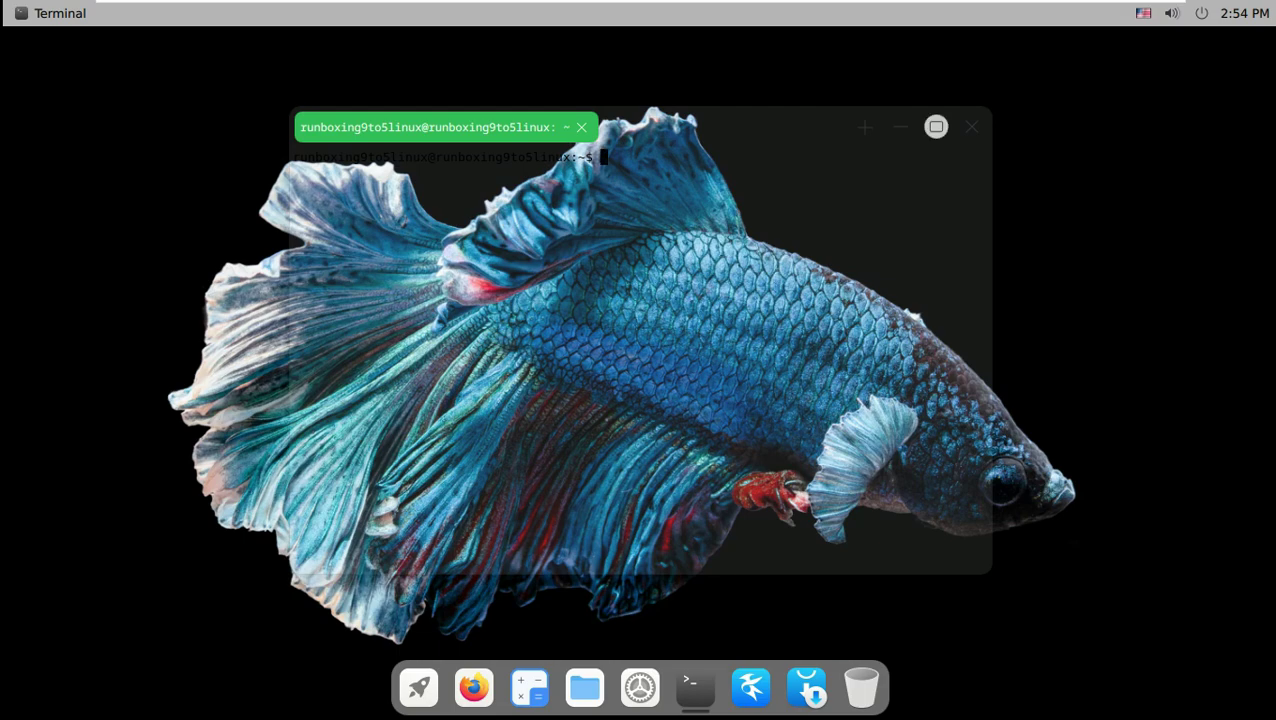
right_click(1073, 275)
left_click(1174, 416)
left_click(885, 240)
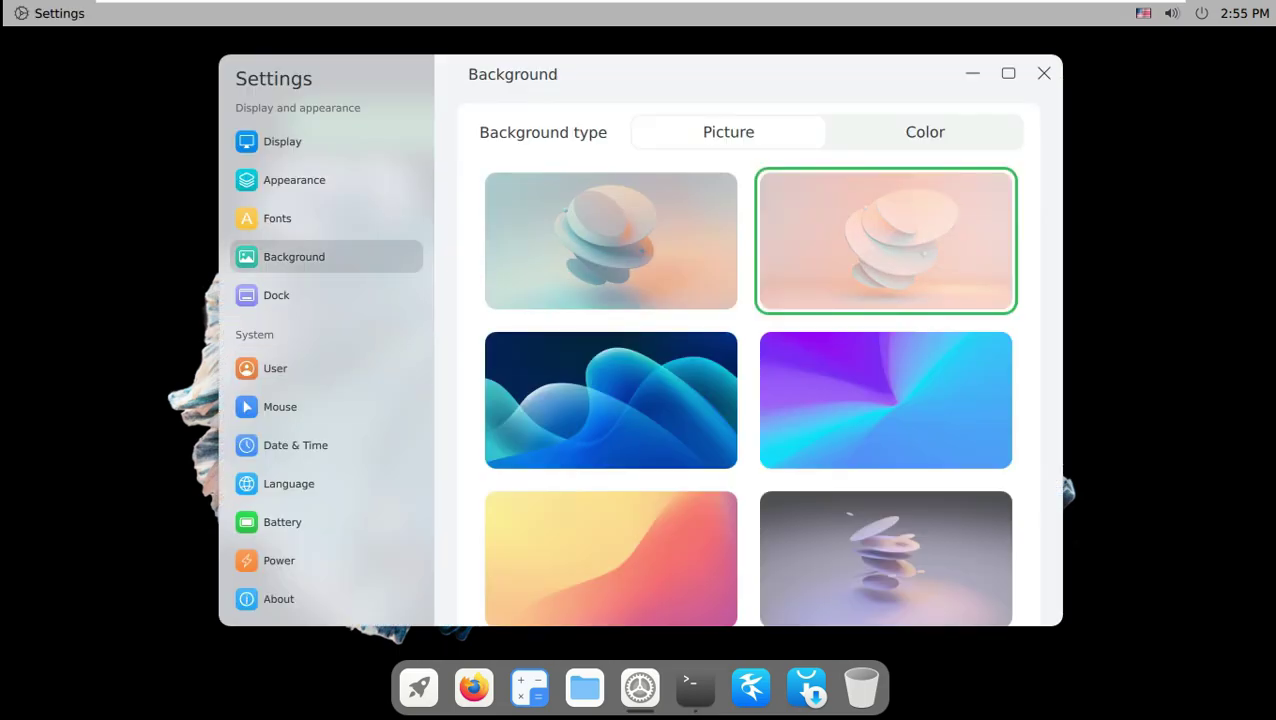
left_click(1043, 73)
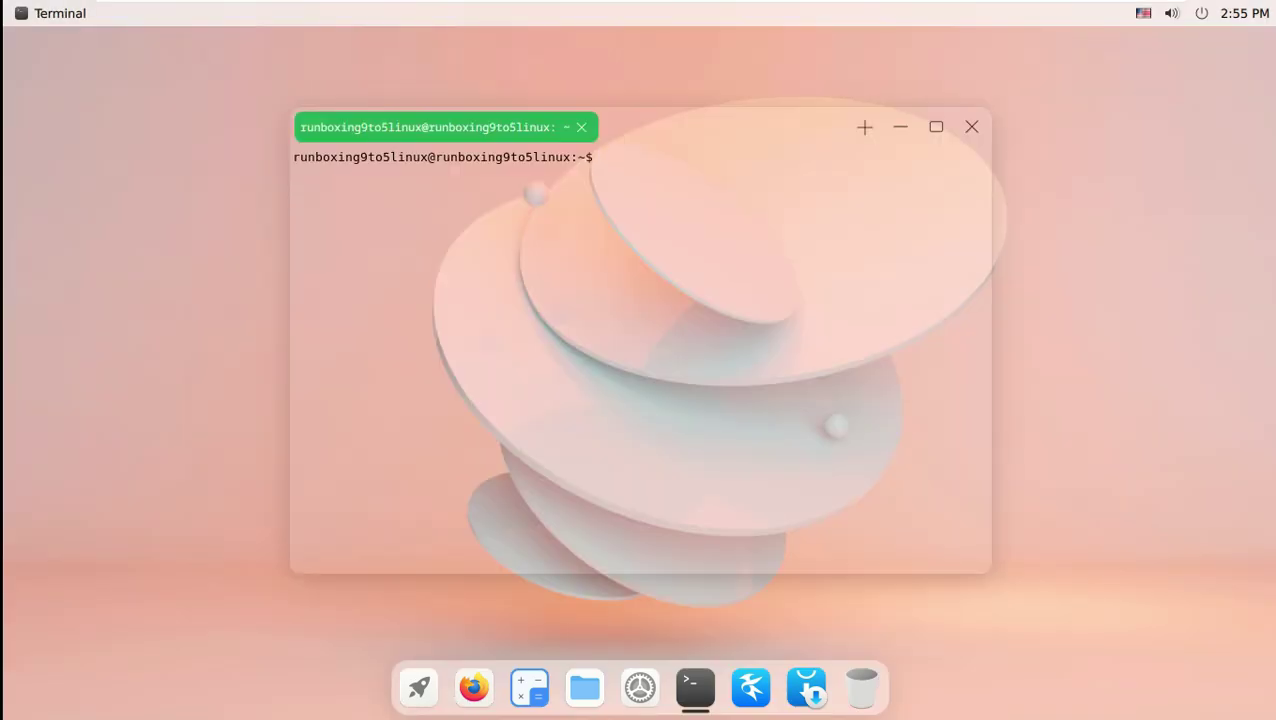
Run uname, uname -a, uname -r and uname -s, showing kernel 5.11.0-31-generic.
type("uname")
key("Return")
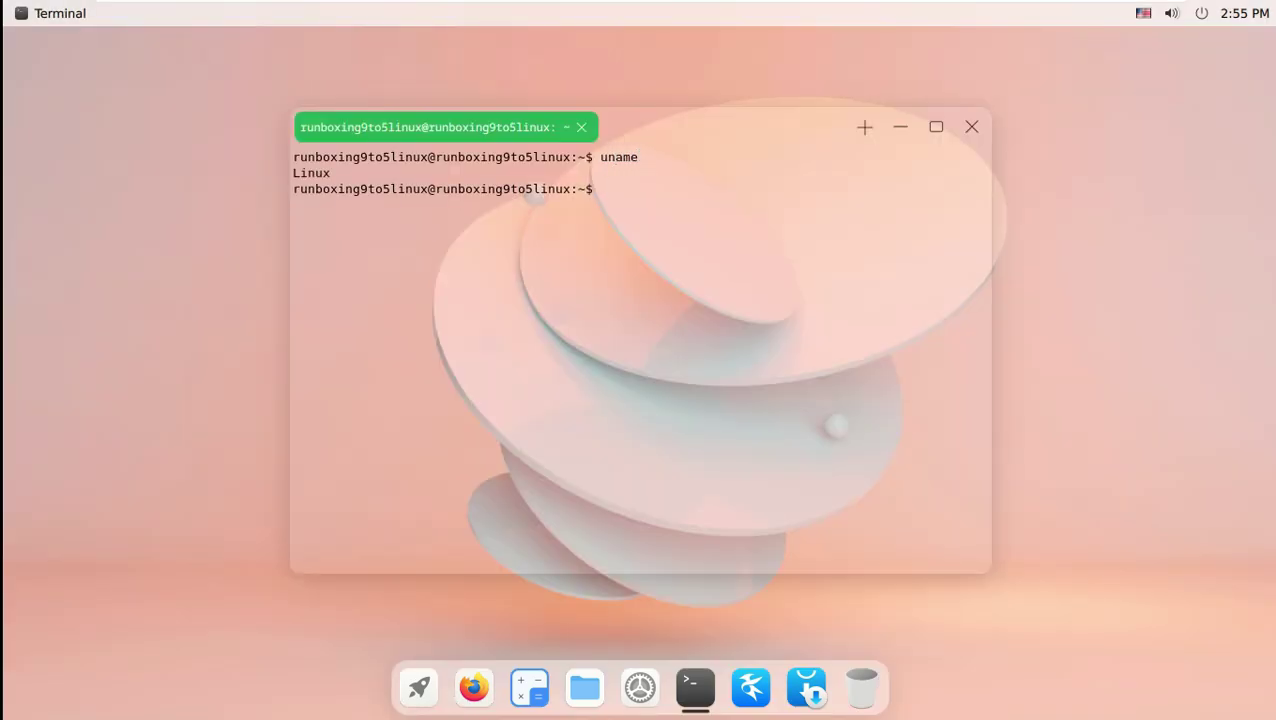
type("uname -a")
key("Return")
type("unam")
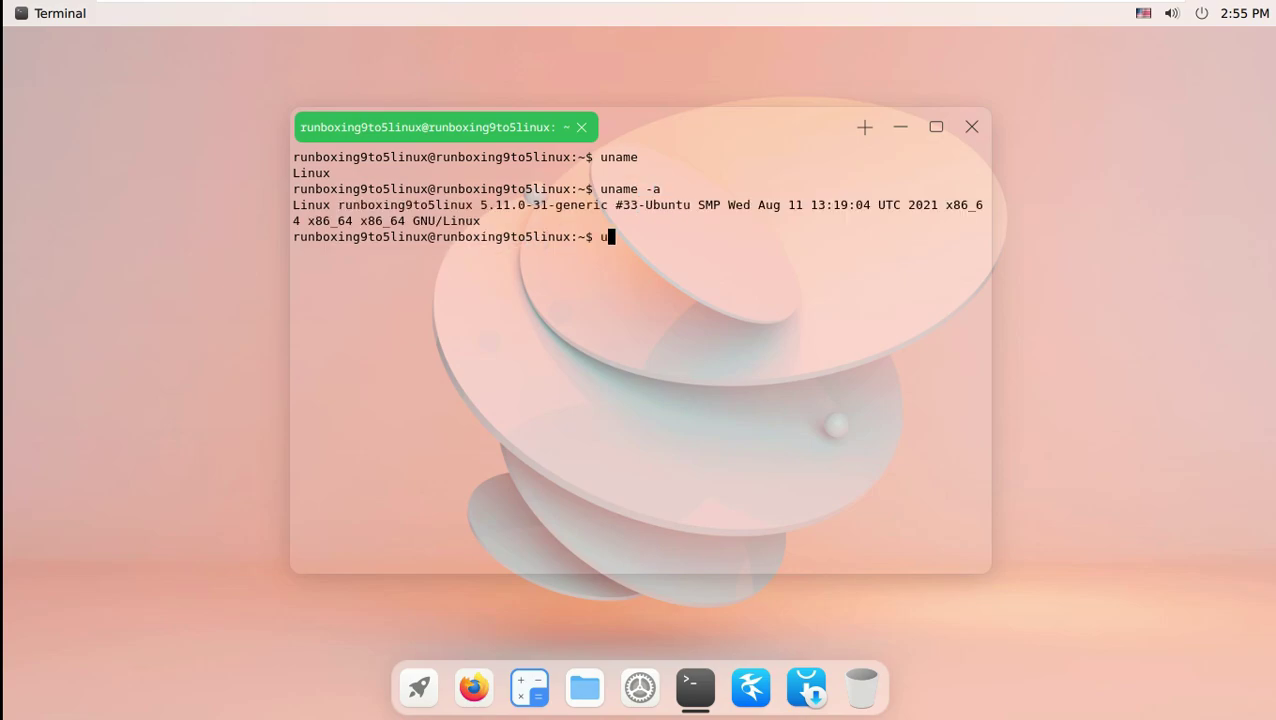
type("e -r")
key("Return")
type("uname -s")
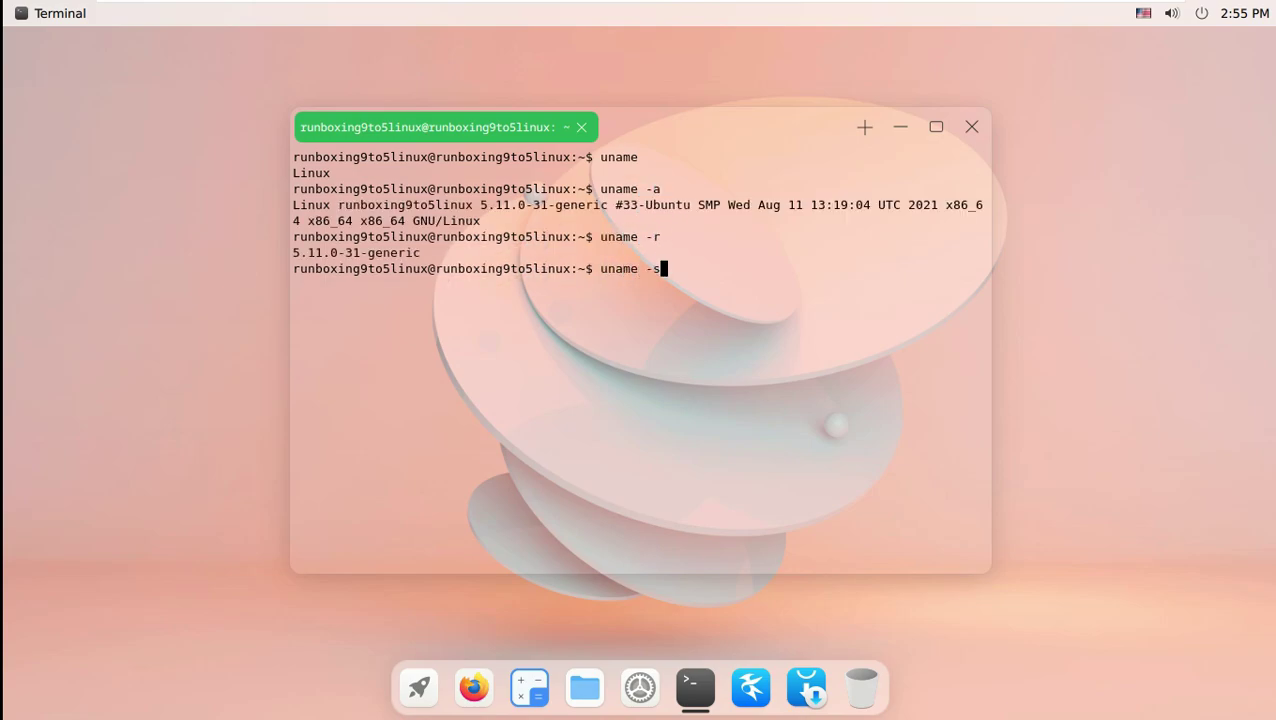
key("Return")
Run uname -i, uname -o, the mistyped 'uname v' and uname -n, then close the terminal.
type("uname -i")
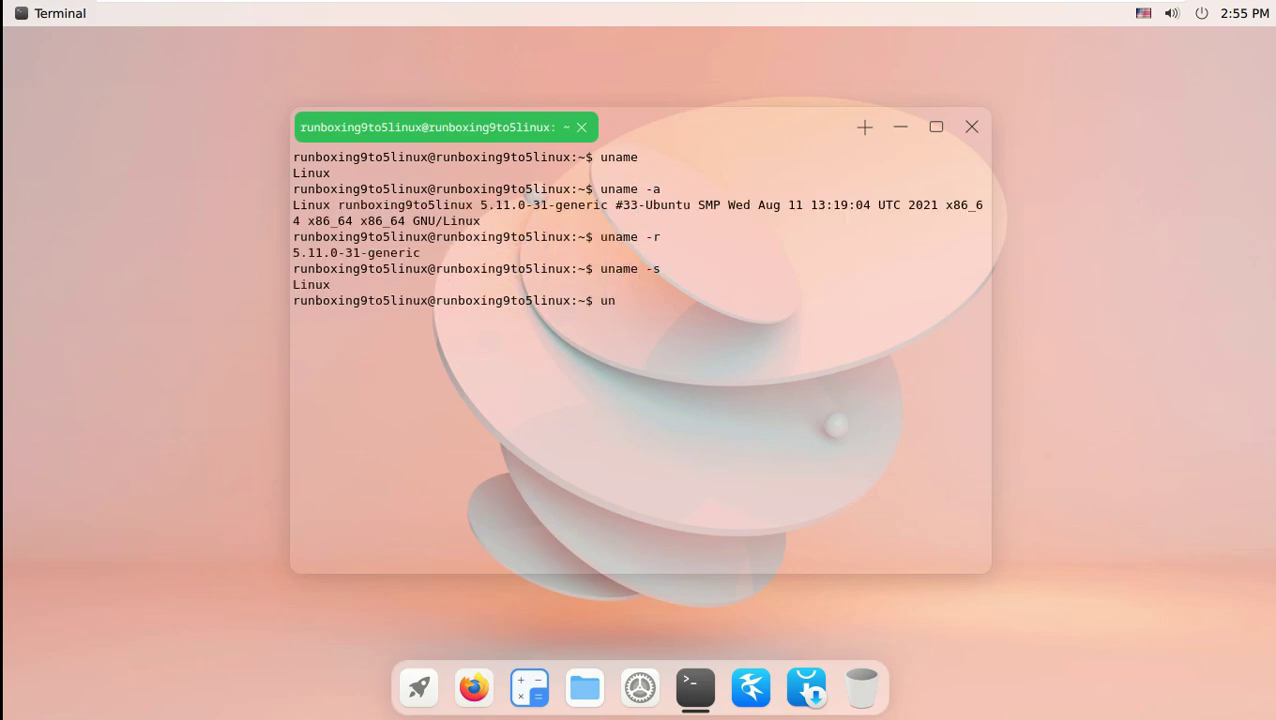
key("Return")
type("uname -")
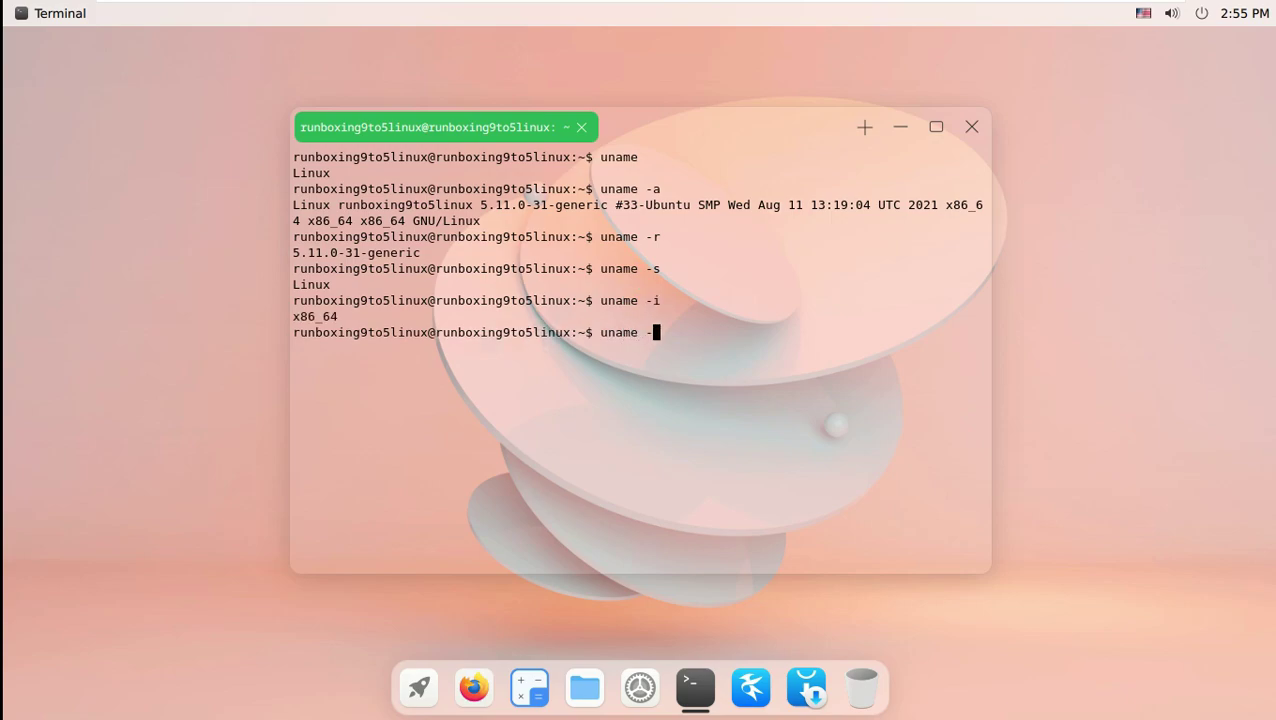
type("o")
key("Return")
type("una")
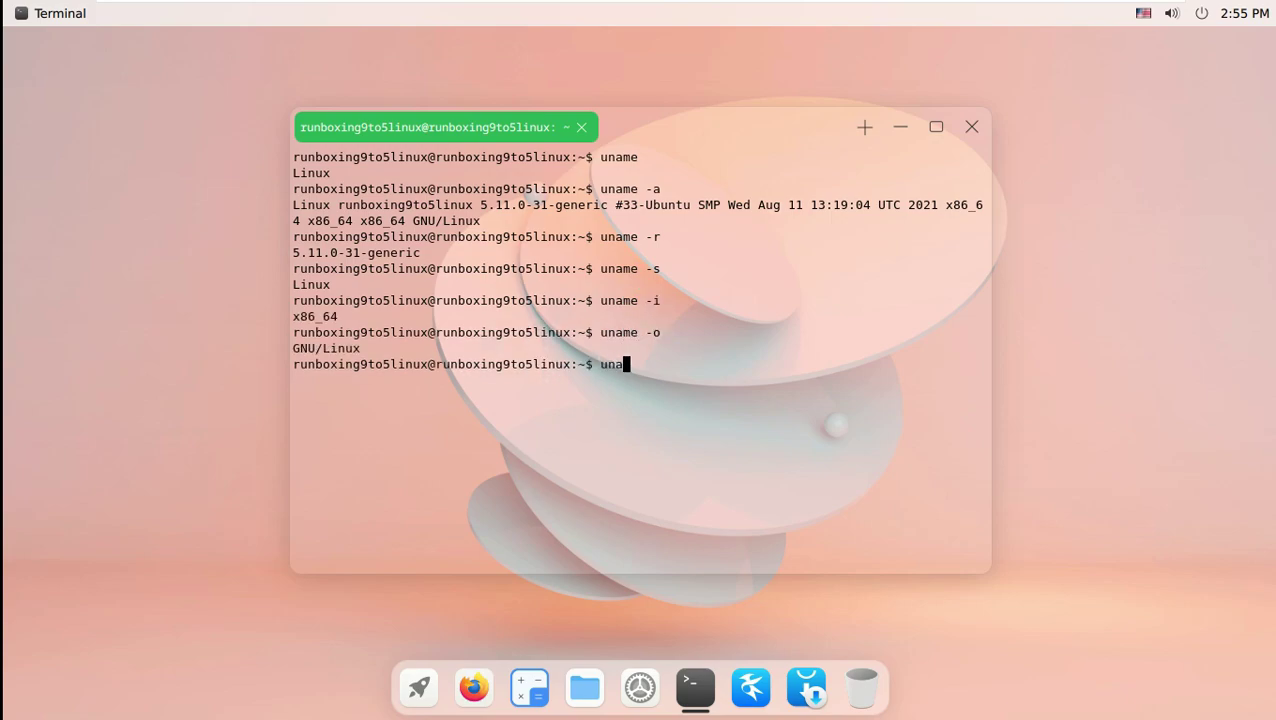
type("me v")
key("Return")
type("uname -n")
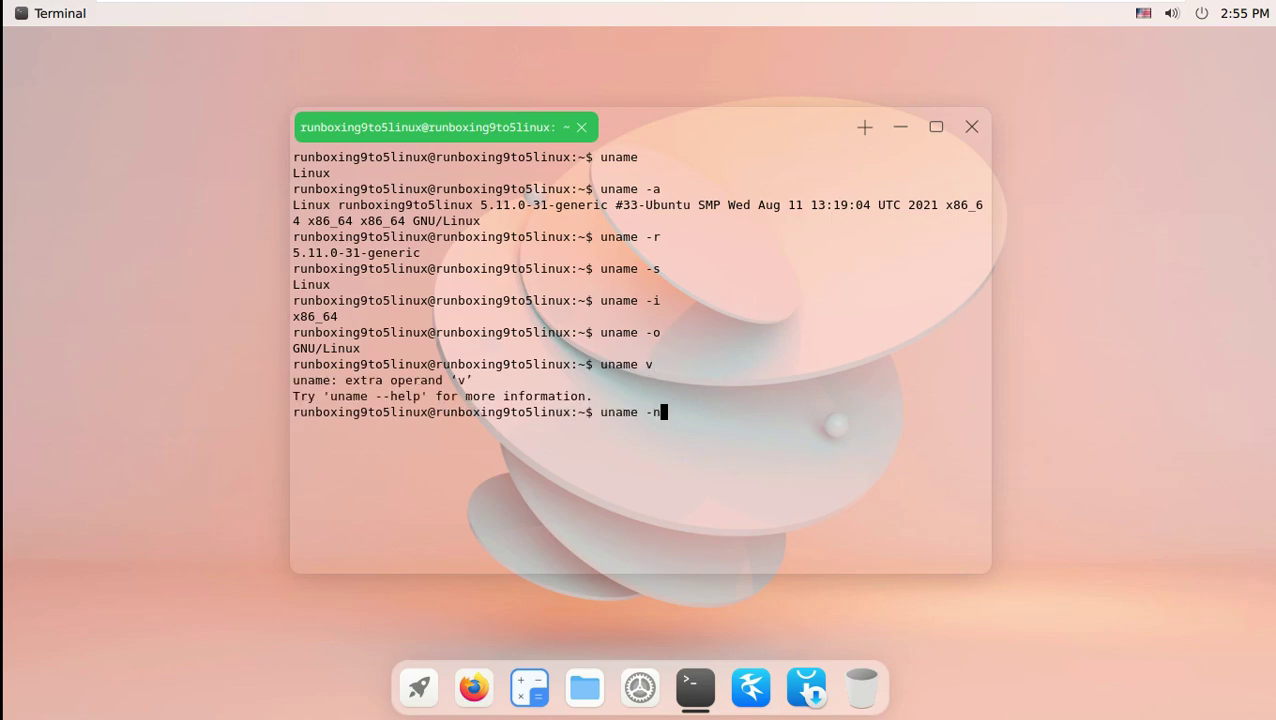
key("Return")
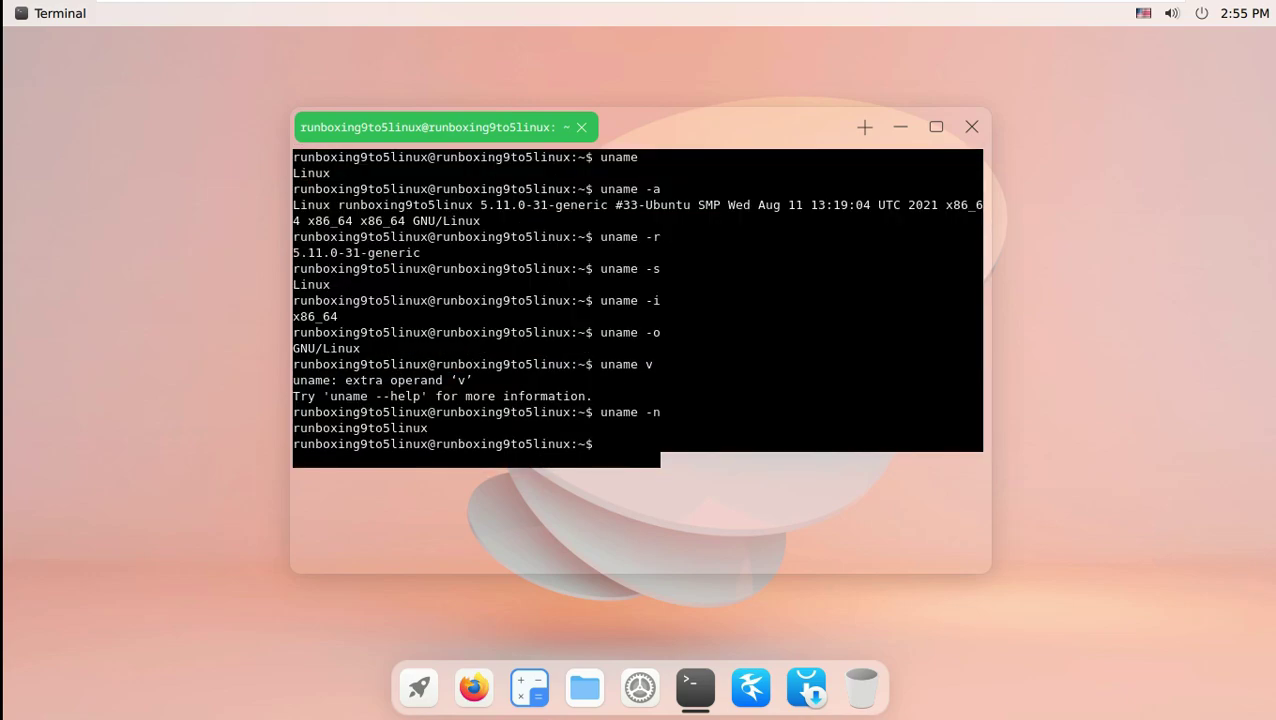
left_click(971, 127)
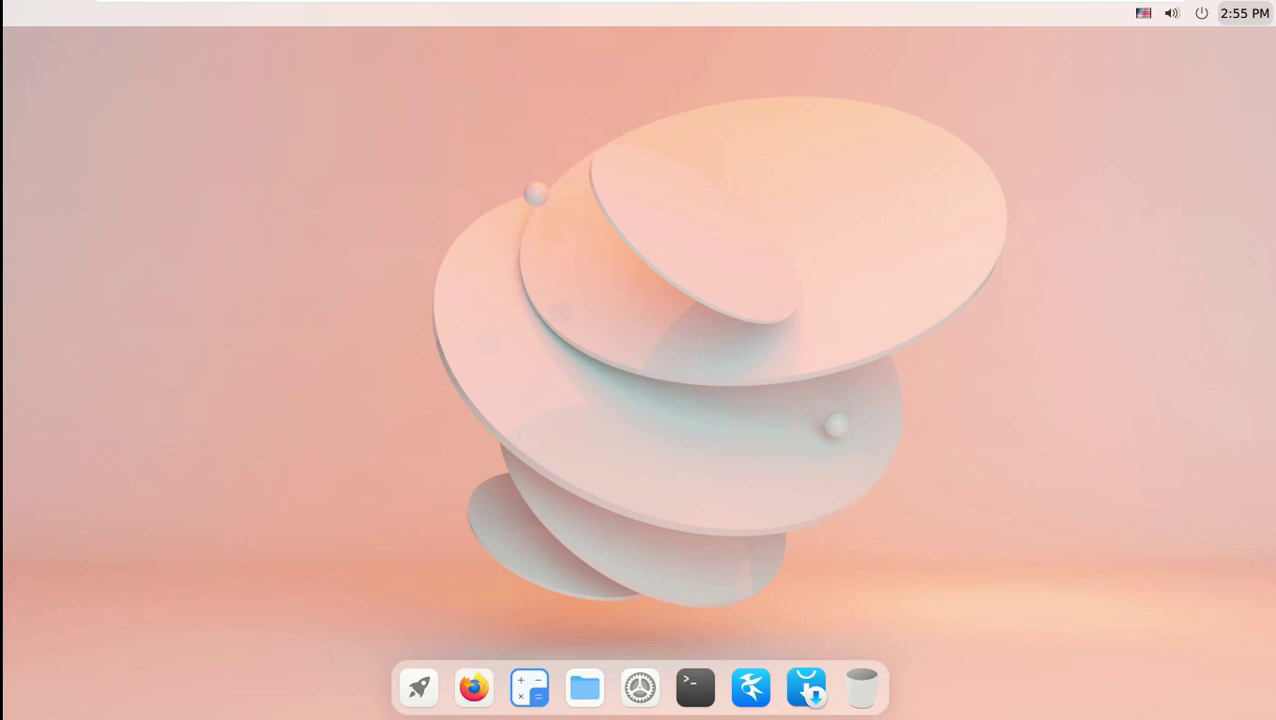
Raise the volume to near maximum from the quick settings panel.
left_click(1171, 13)
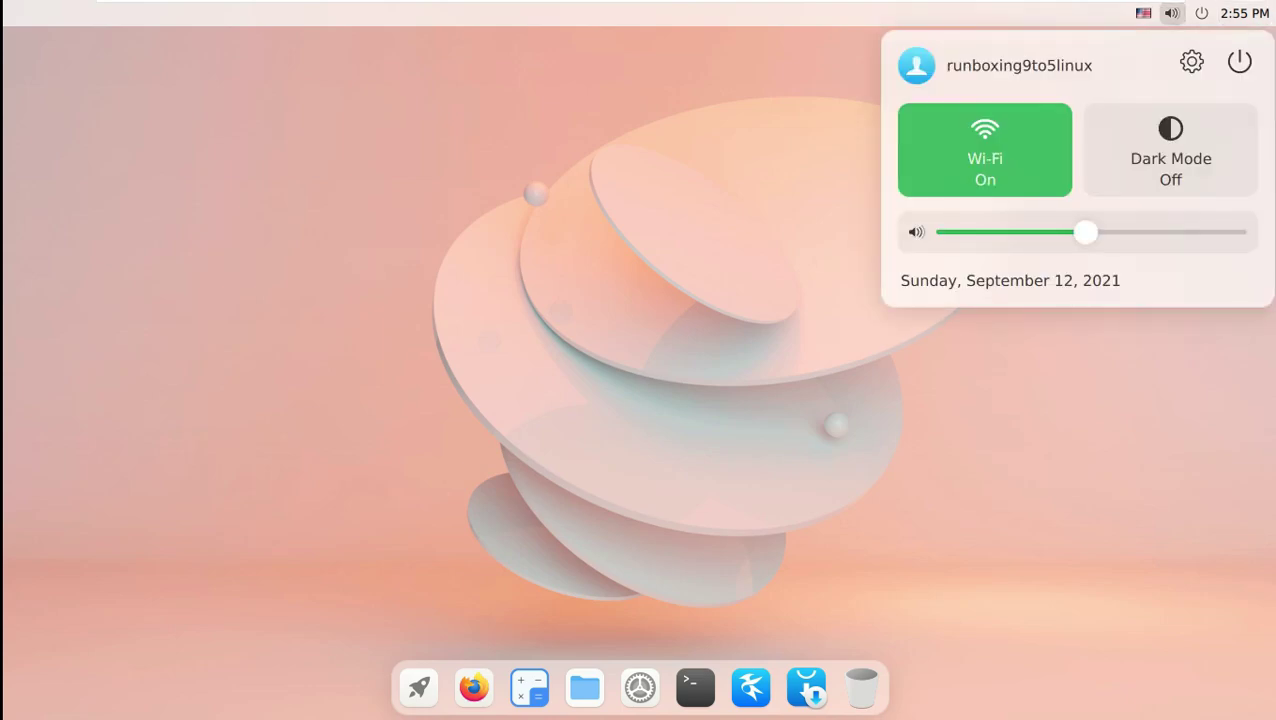
left_click_drag(1085, 232, 1235, 232)
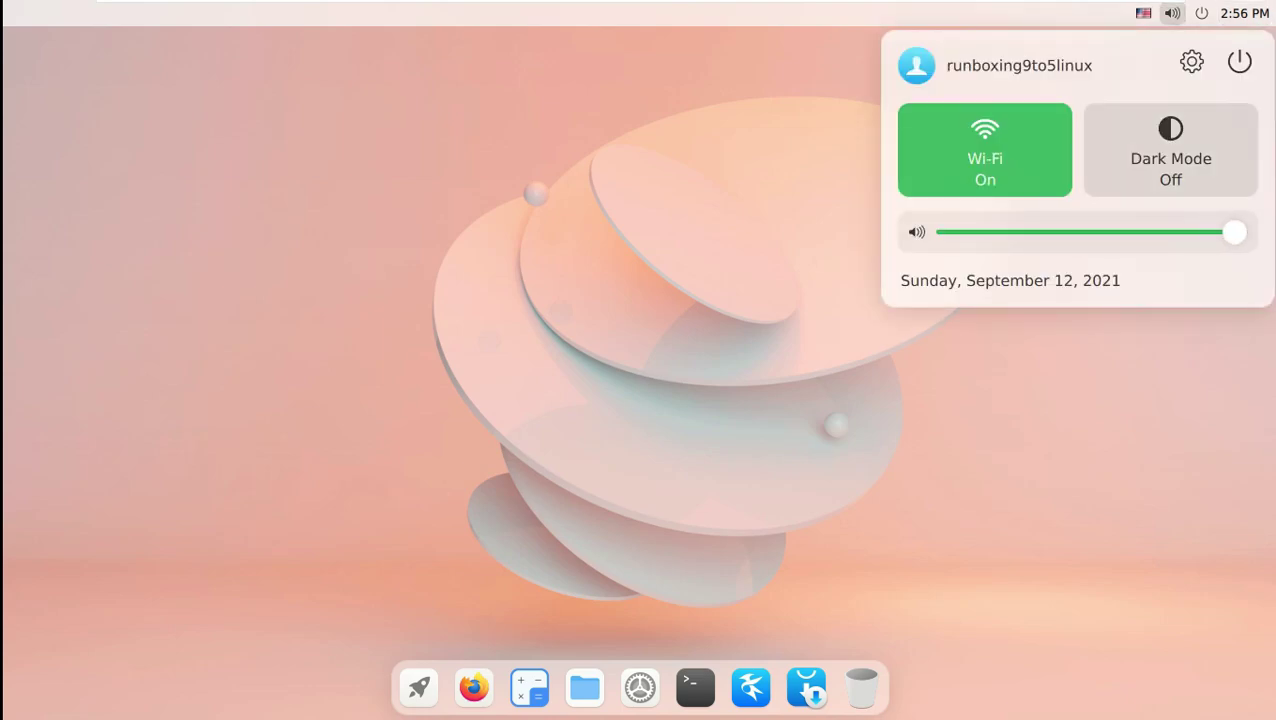
left_click(642, 8)
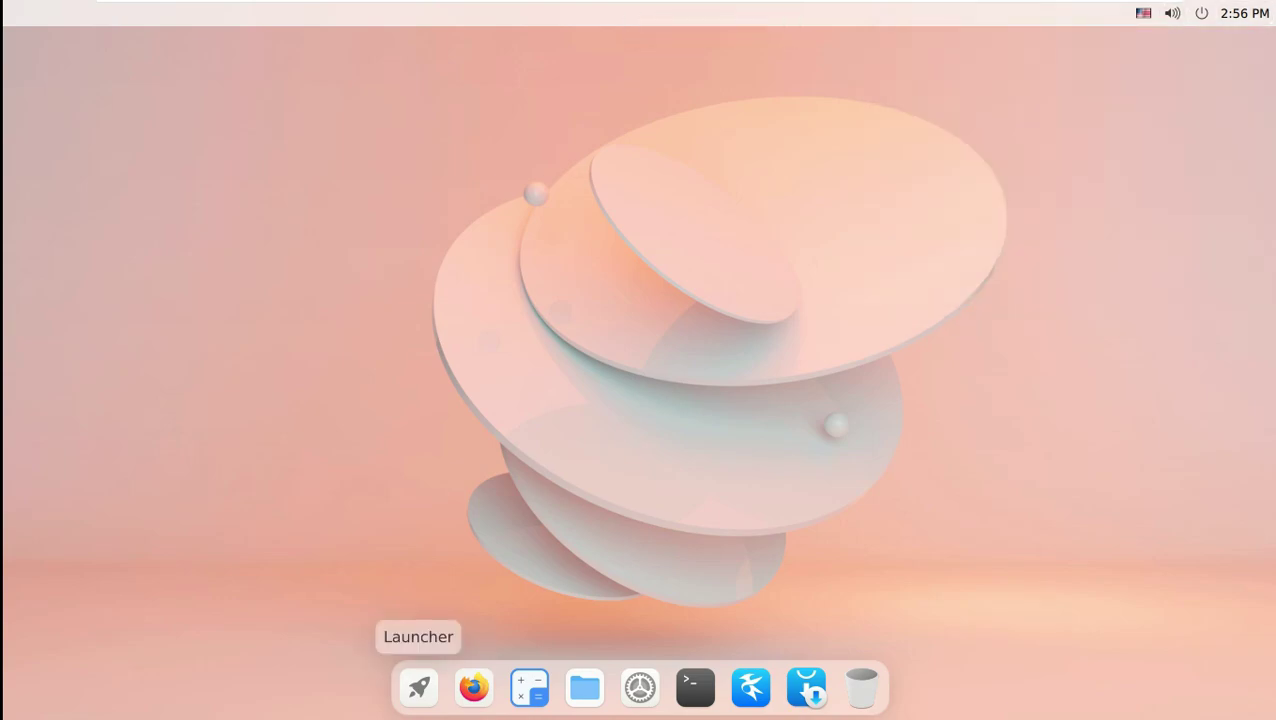
Browse the app launcher, view the Nota app's options, then dismiss the launcher.
left_click(418, 687)
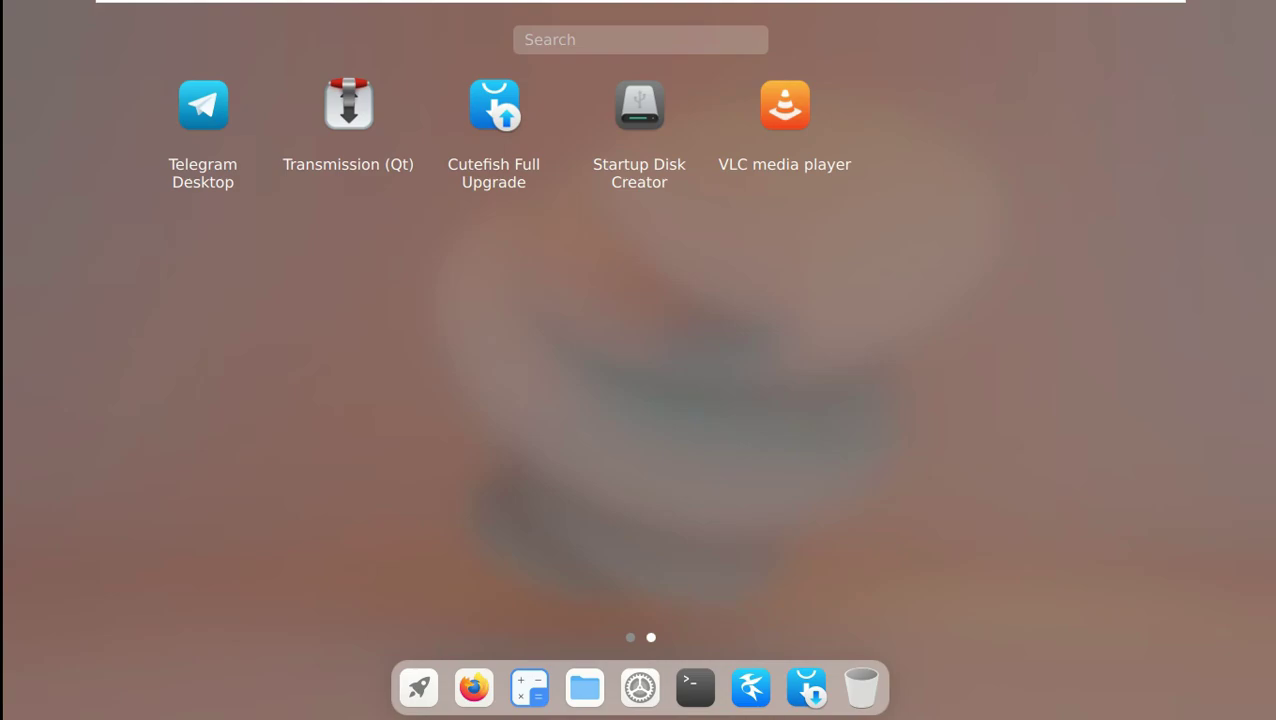
scroll(638, 330, "up", 1)
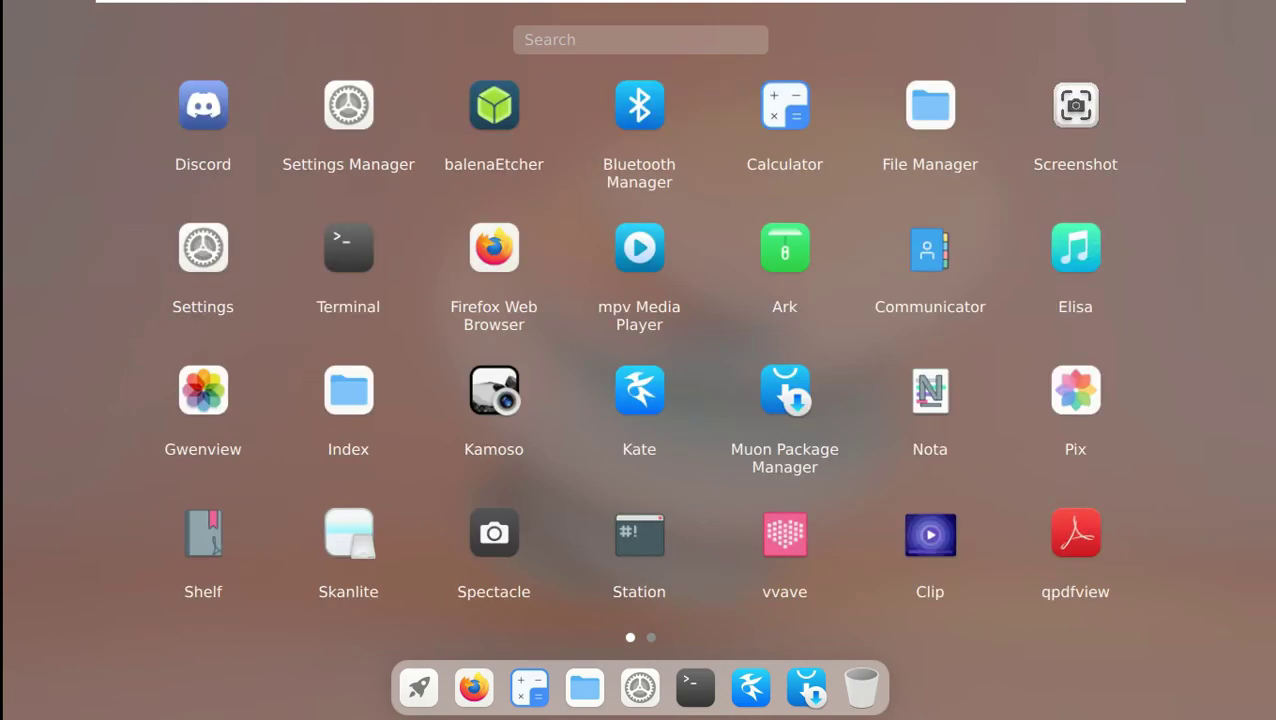
right_click(910, 393)
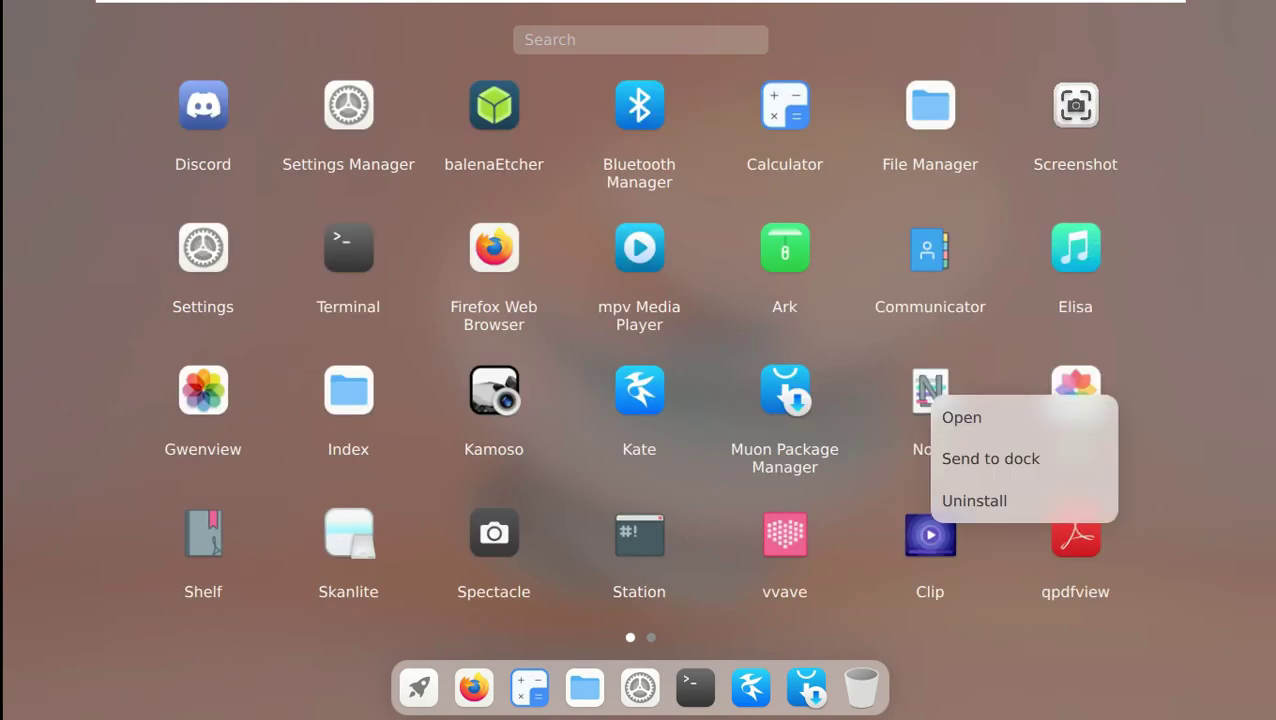
key("Escape")
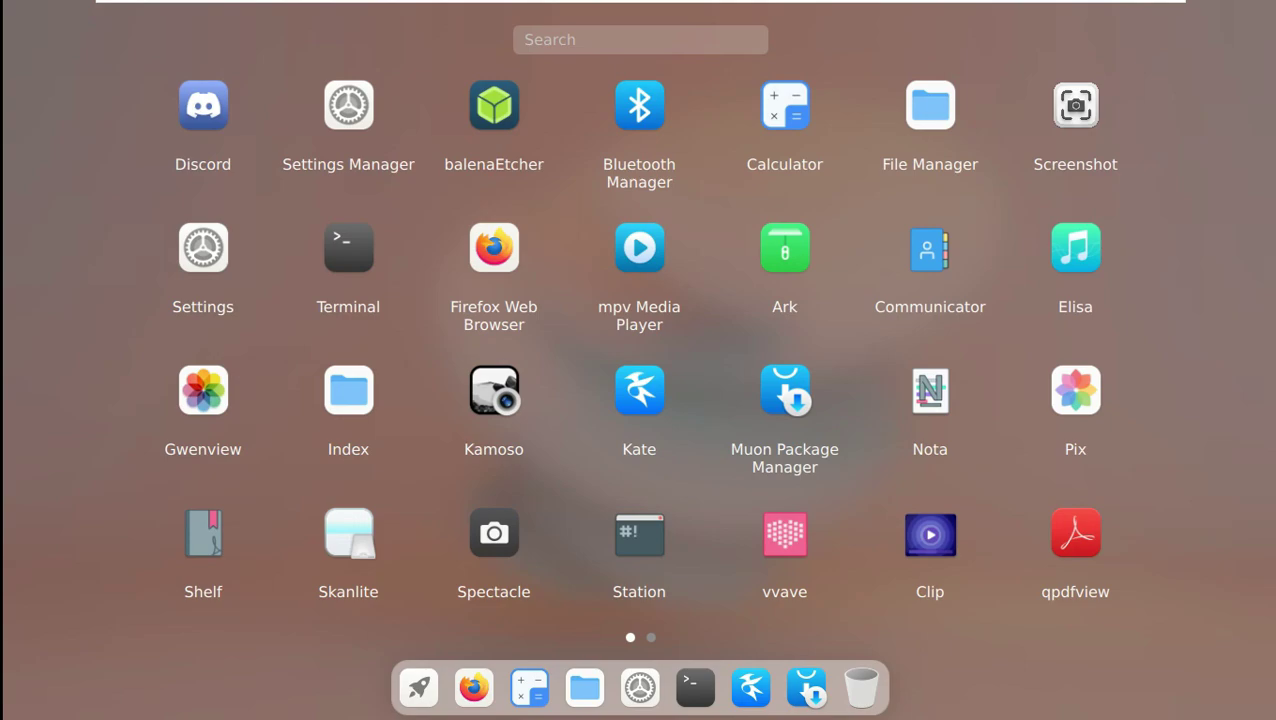
key("Escape")
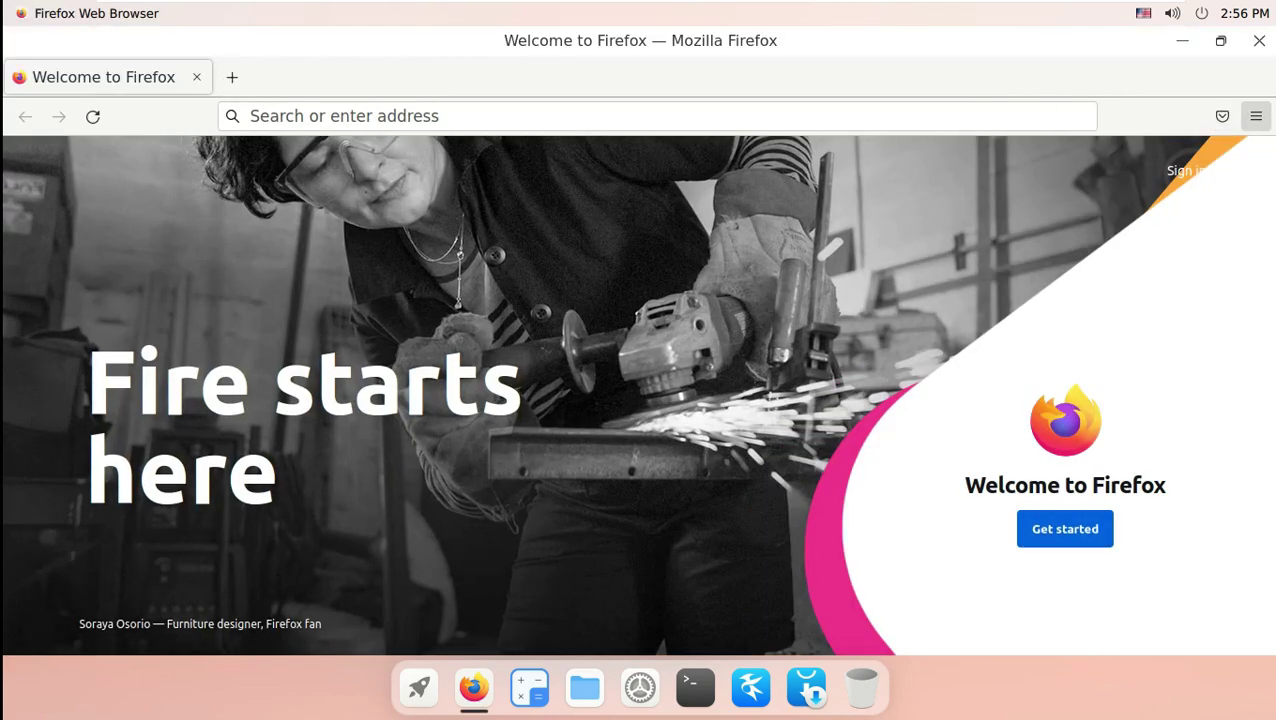
Check About Firefox and highlight version 91.0.2 (64-bit), then close it.
left_click(1256, 116)
scroll(1095, 600, "down", 2)
left_click(1095, 572)
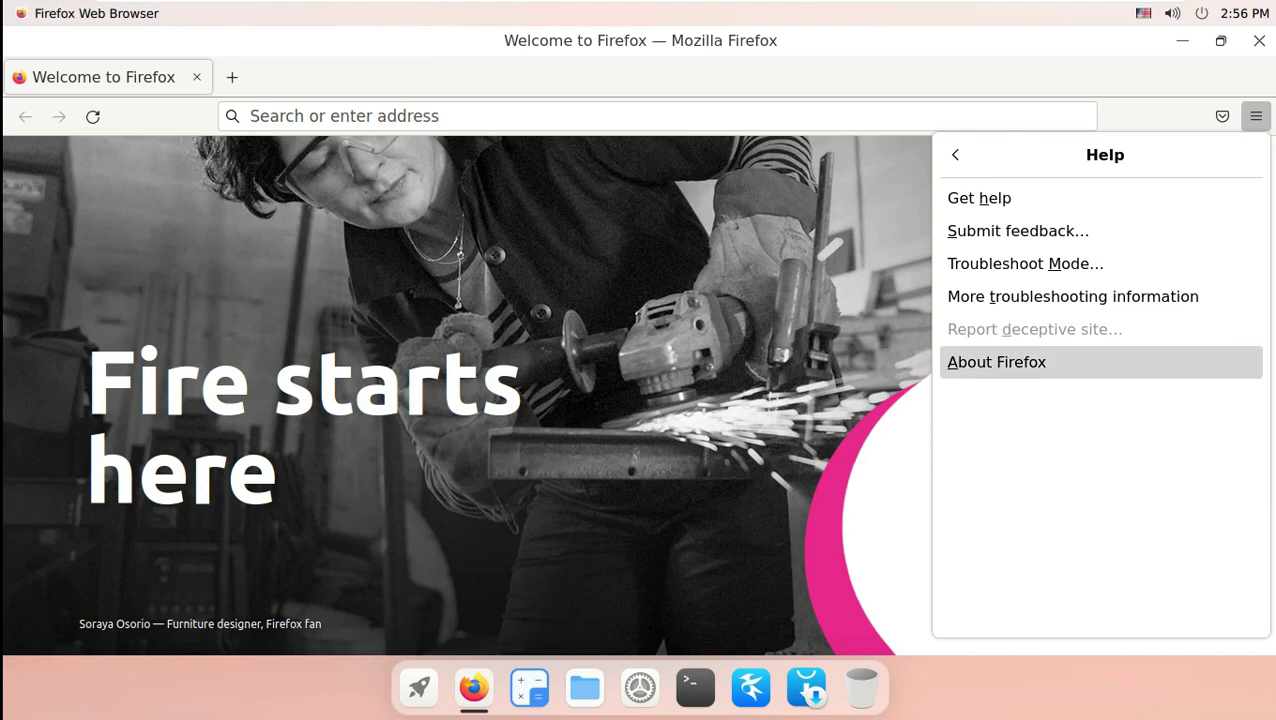
left_click(1095, 362)
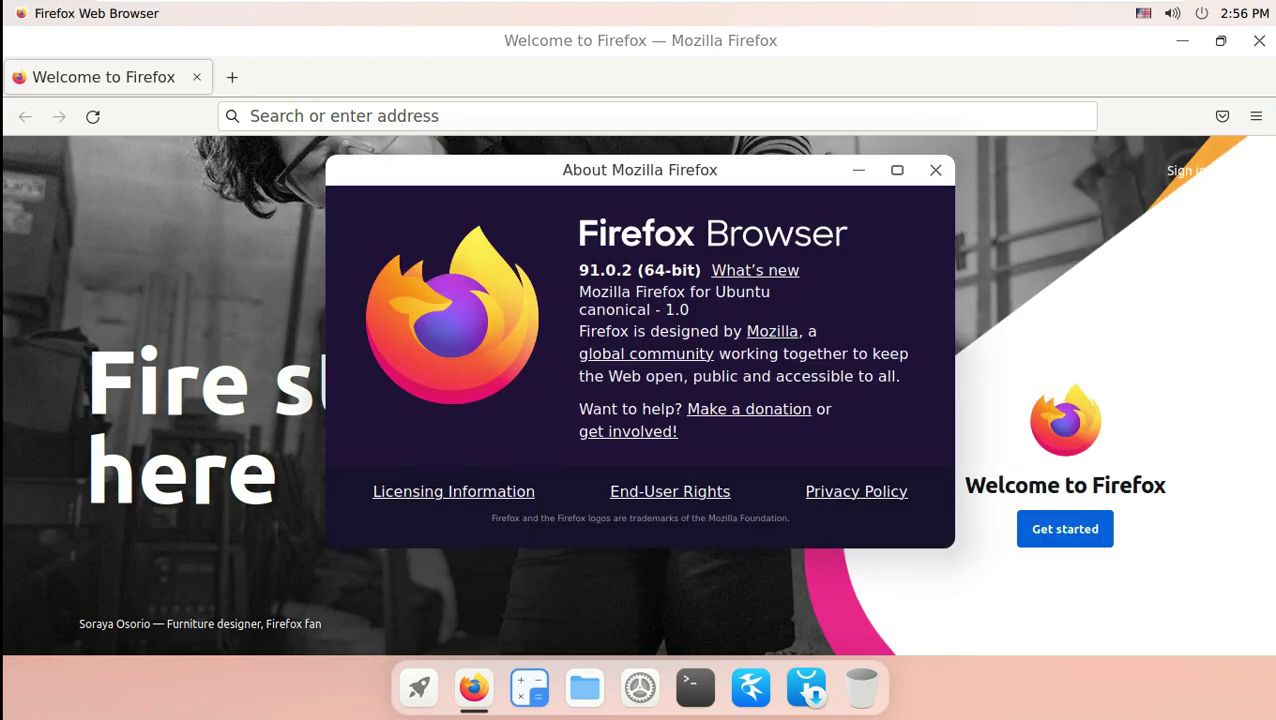
left_click_drag(579, 270, 701, 270)
key("Escape")
Search for cutefishOS, then repeat the search with DuckDuckGo after Google's robot check.
key("ctrl+l")
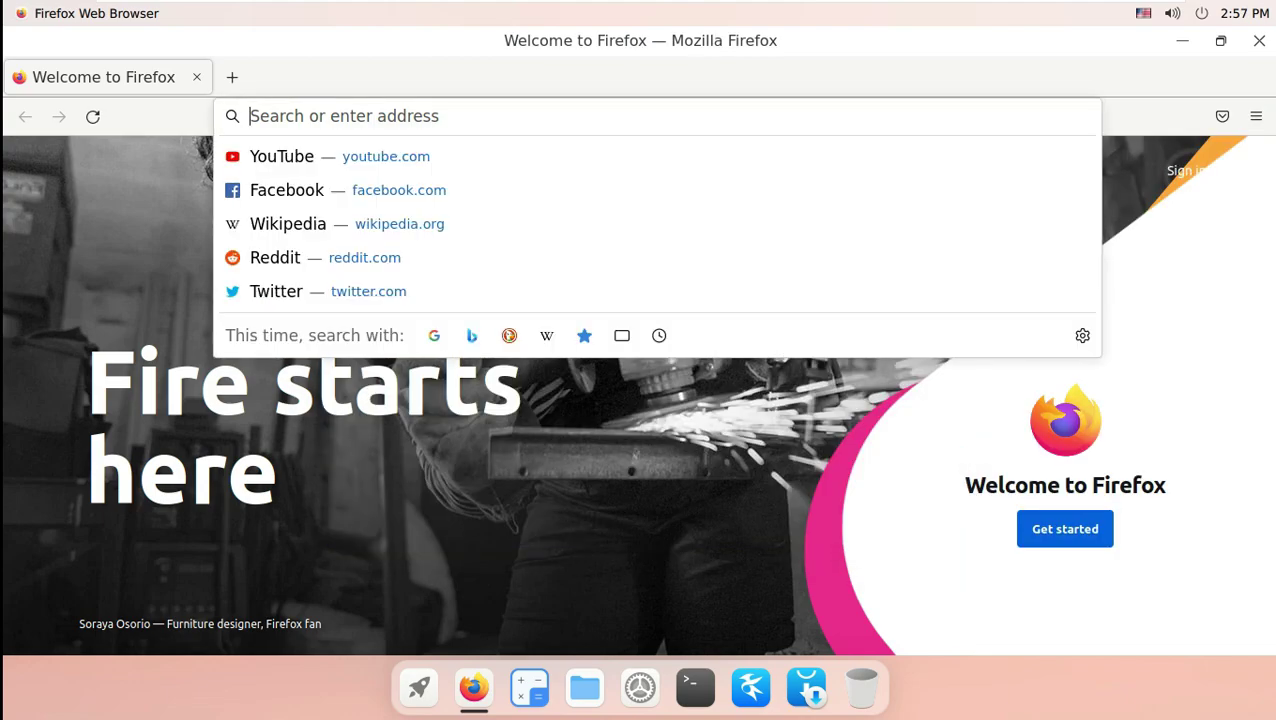
type("cutefis")
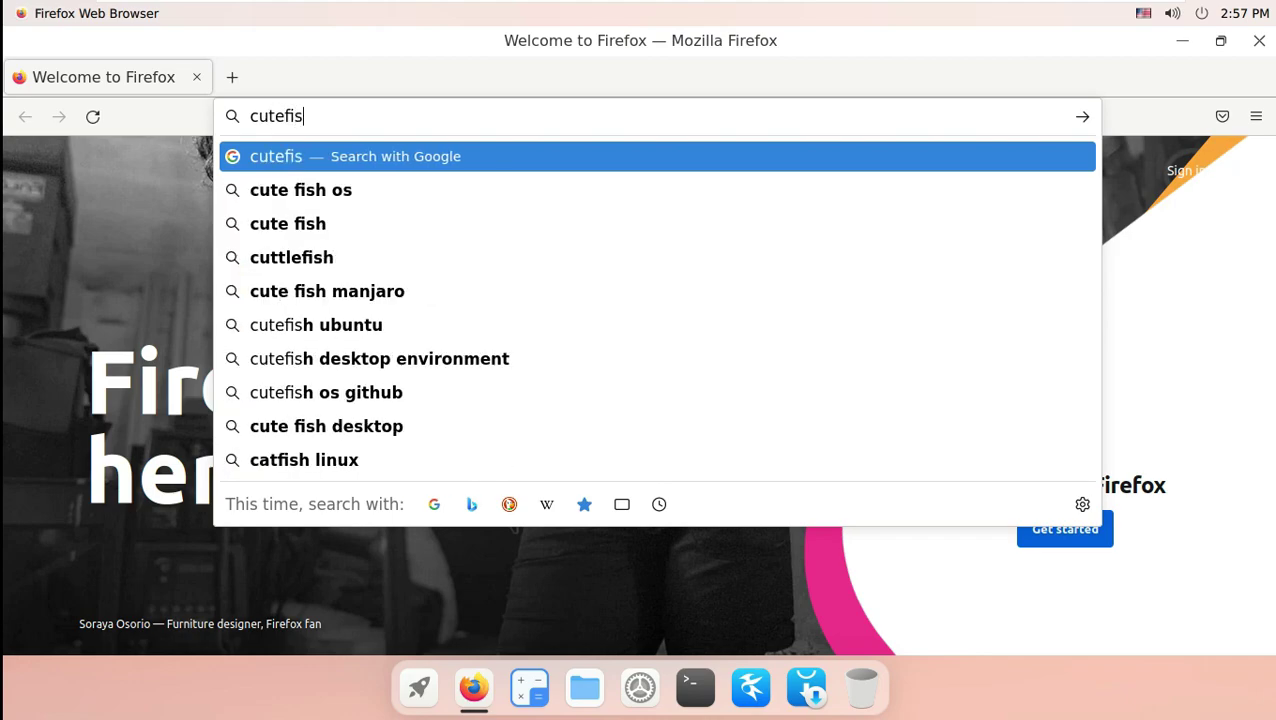
type("hOS")
key("Return")
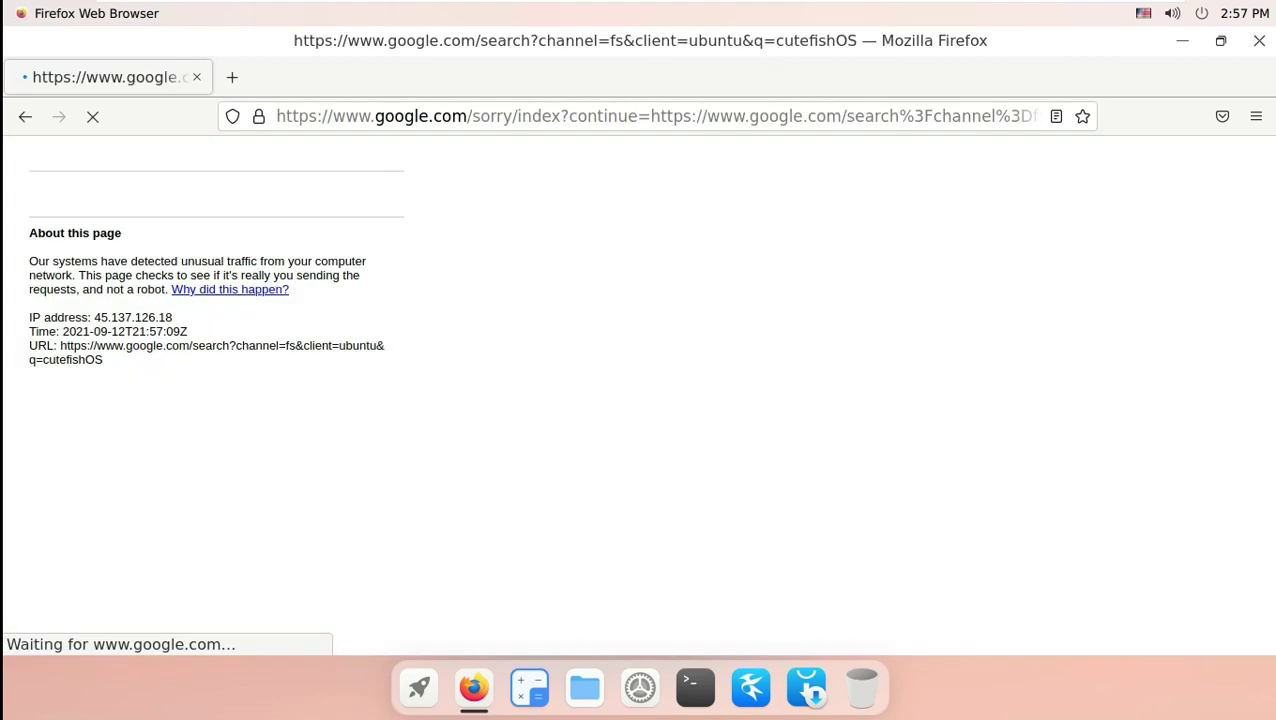
key("ctrl+l")
key("alt+Down")
key("alt+Down")
key("alt+Down")
key("Return")
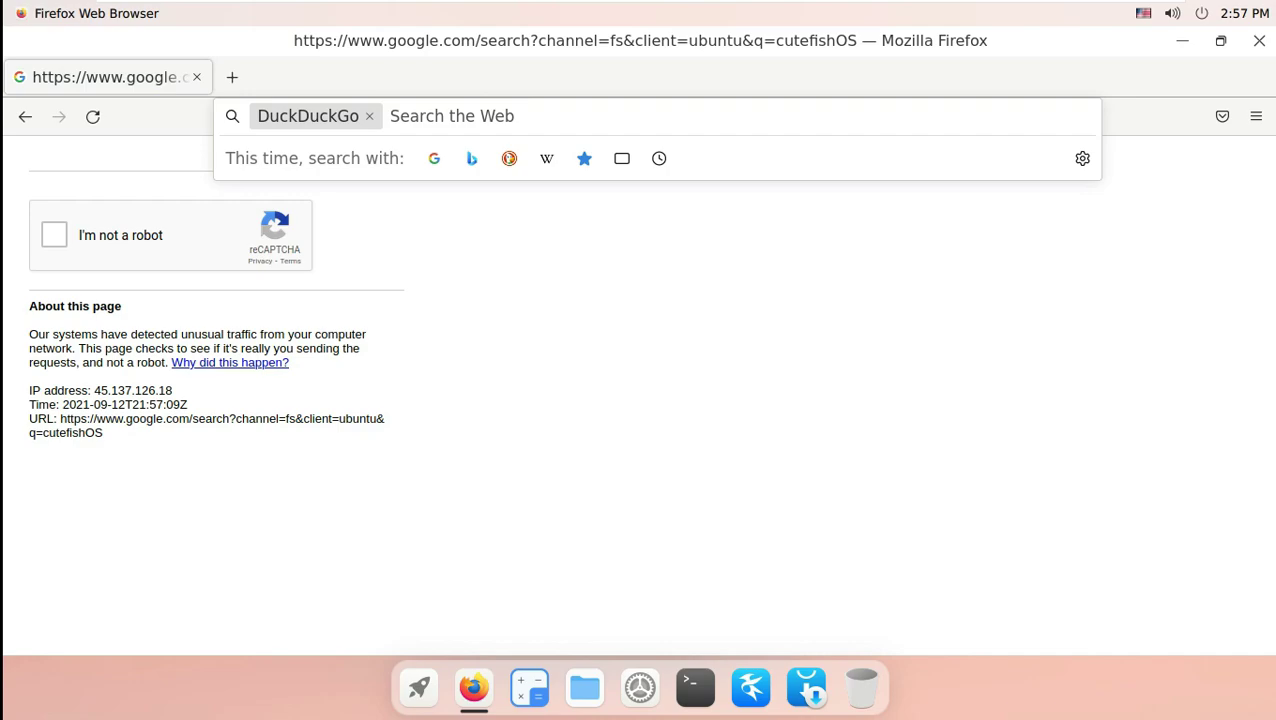
type("cutefi")
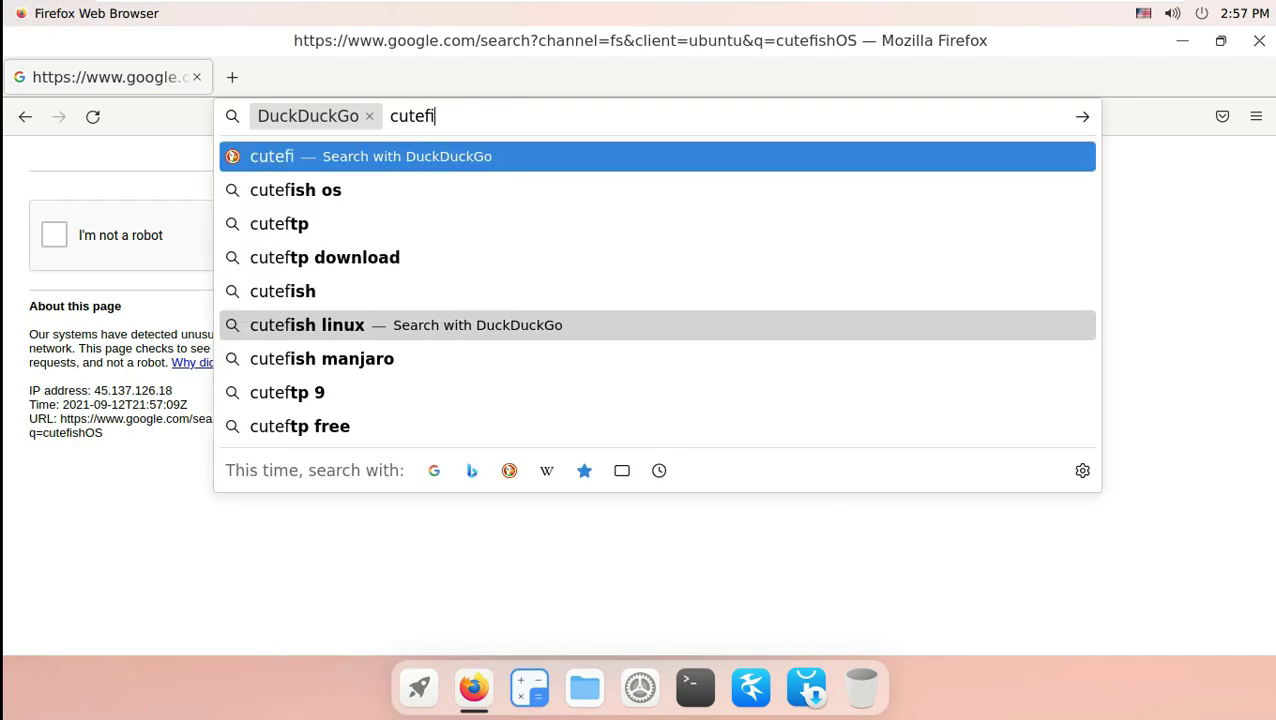
type("shOS")
key("Return")
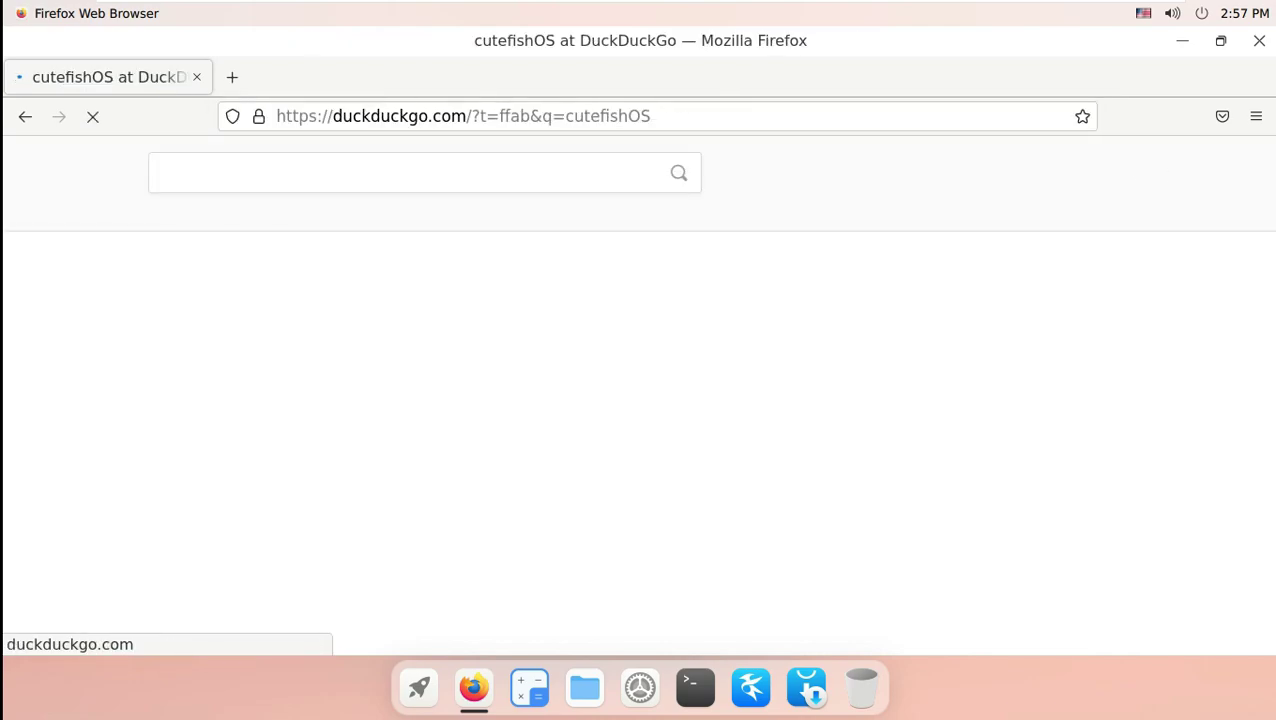
Open the CutefishOS Built on Ubuntu result and follow its download page's Direct Link for the ISO.
left_click(300, 300)
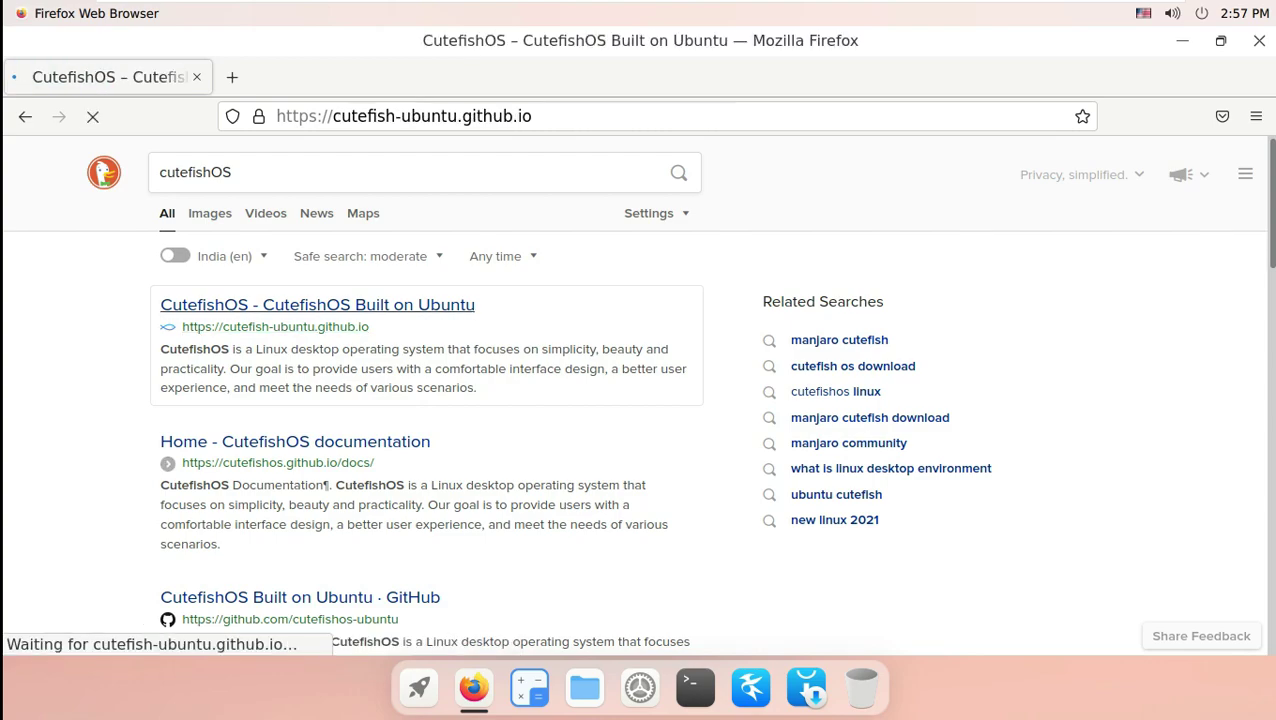
scroll(638, 400, "down", 3)
scroll(638, 400, "up", 3)
left_click(1061, 167)
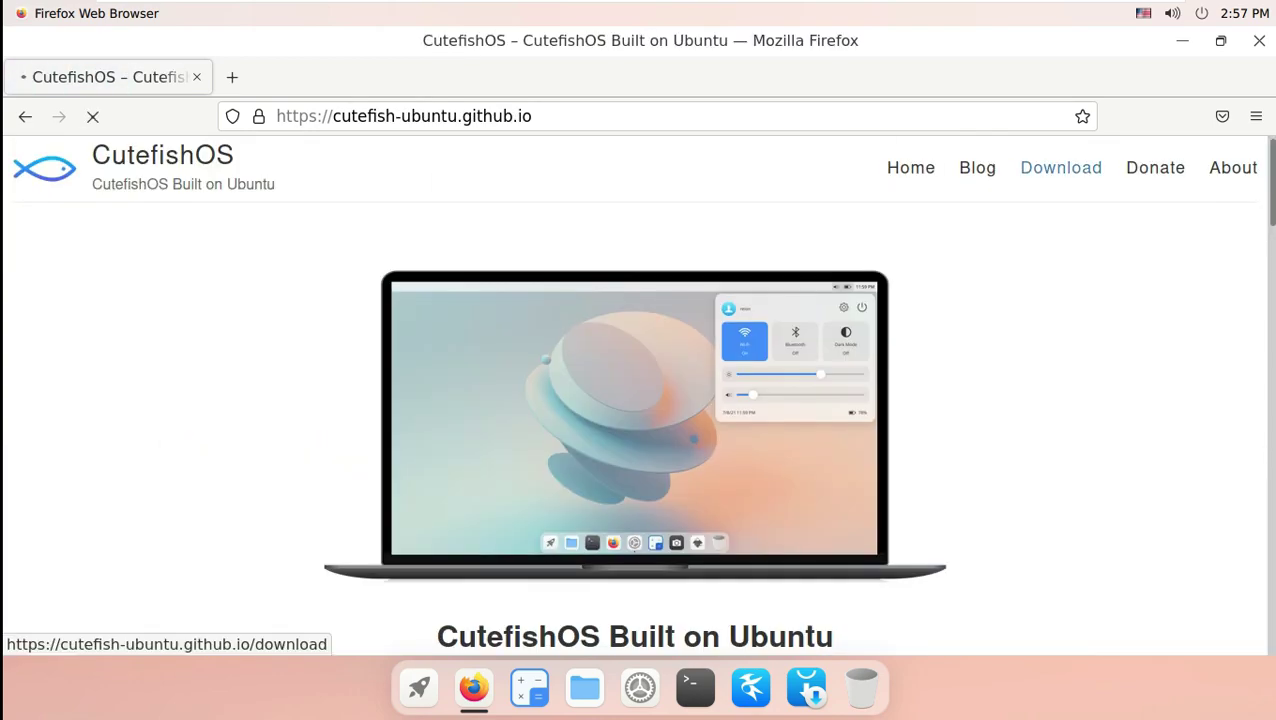
scroll(638, 400, "down", 2)
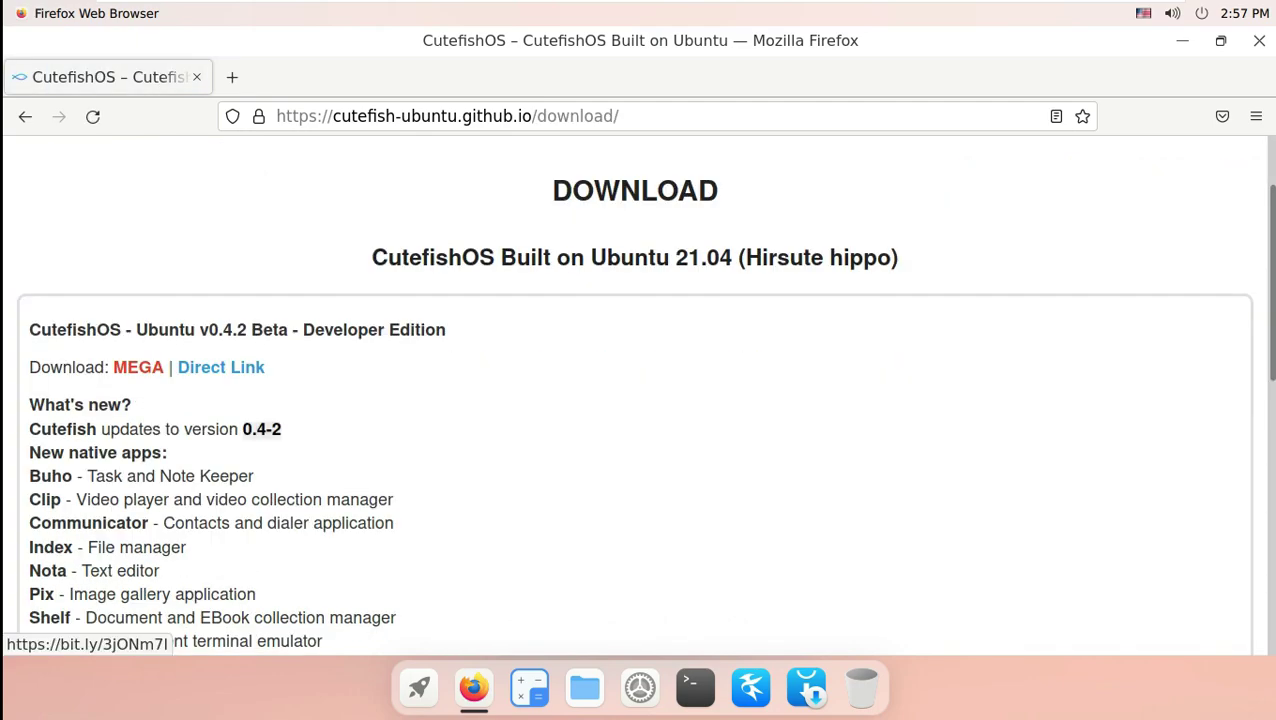
left_click(221, 367)
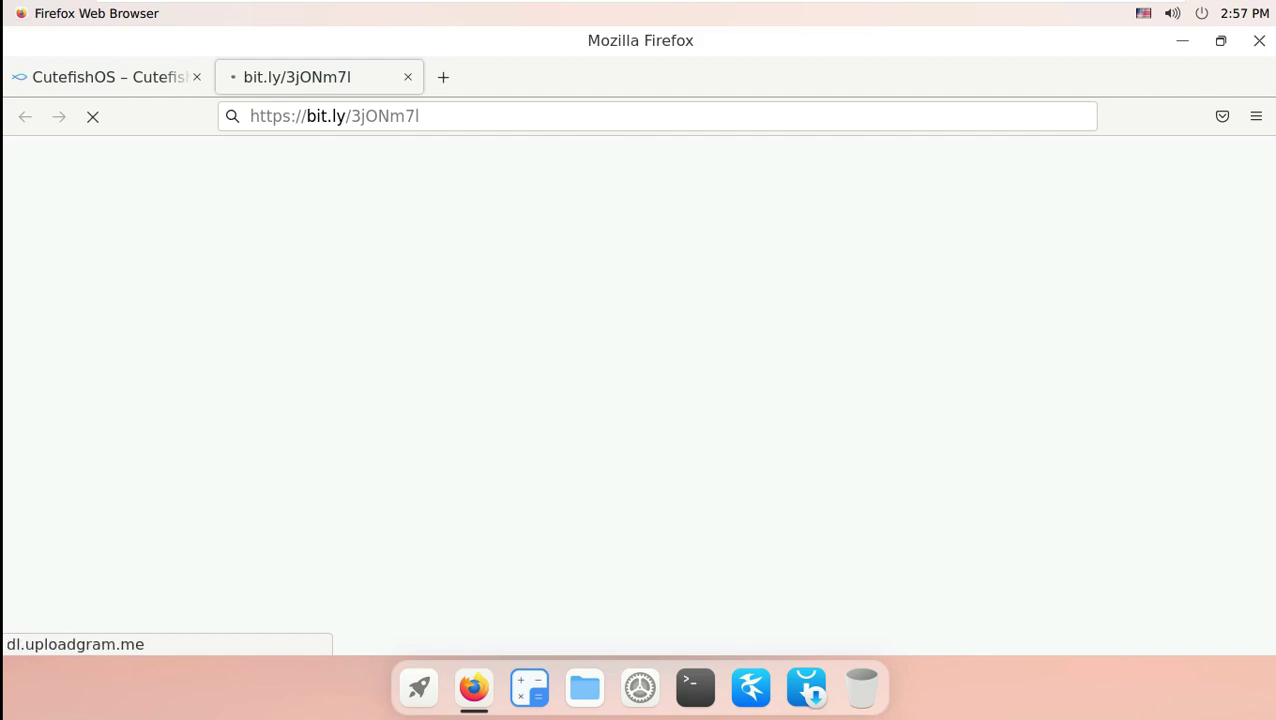
Save the CutefishOS v0.4.2 ISO file and open the full downloads library.
key("shift+Tab")
key("Tab")
key("Down")
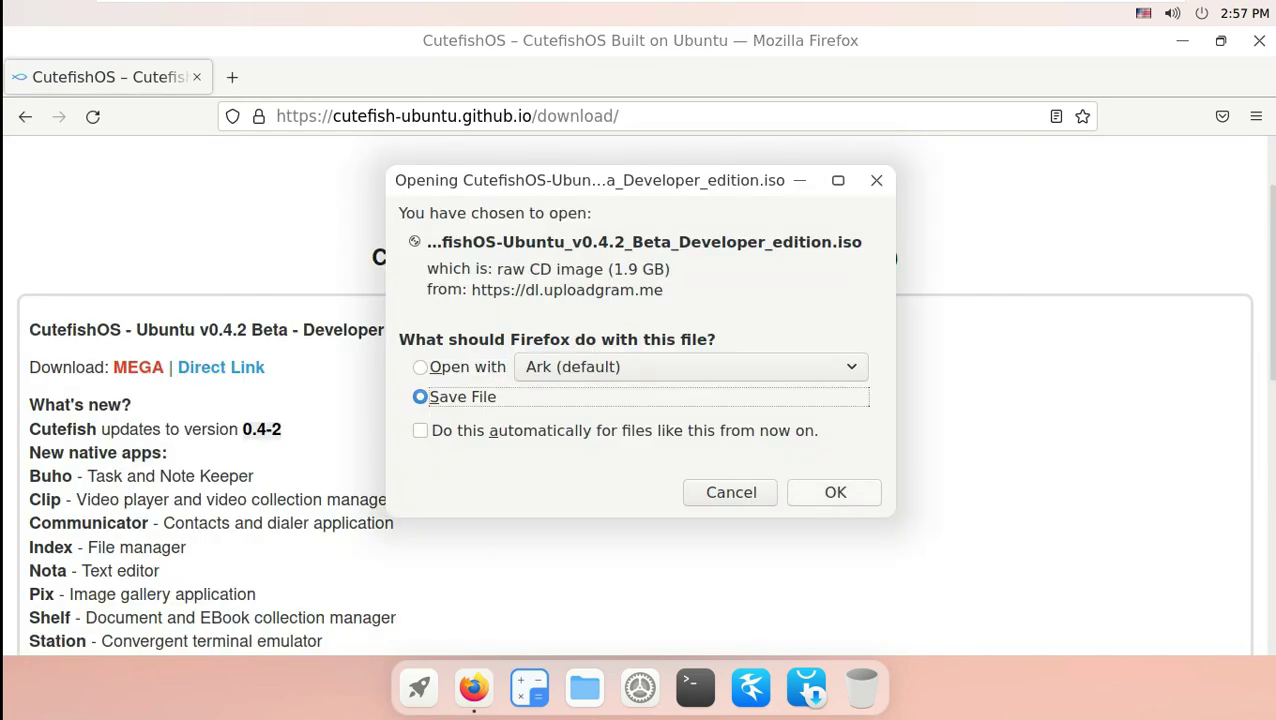
key("Return")
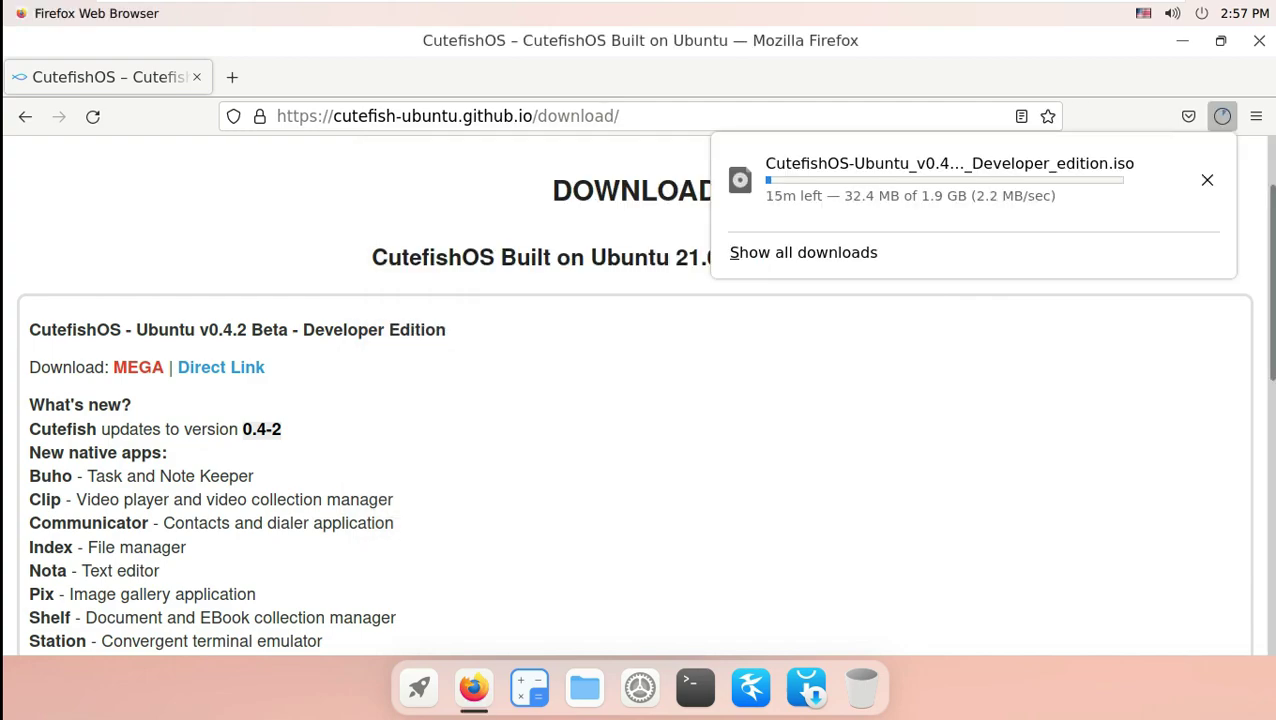
key("Tab")
key("Return")
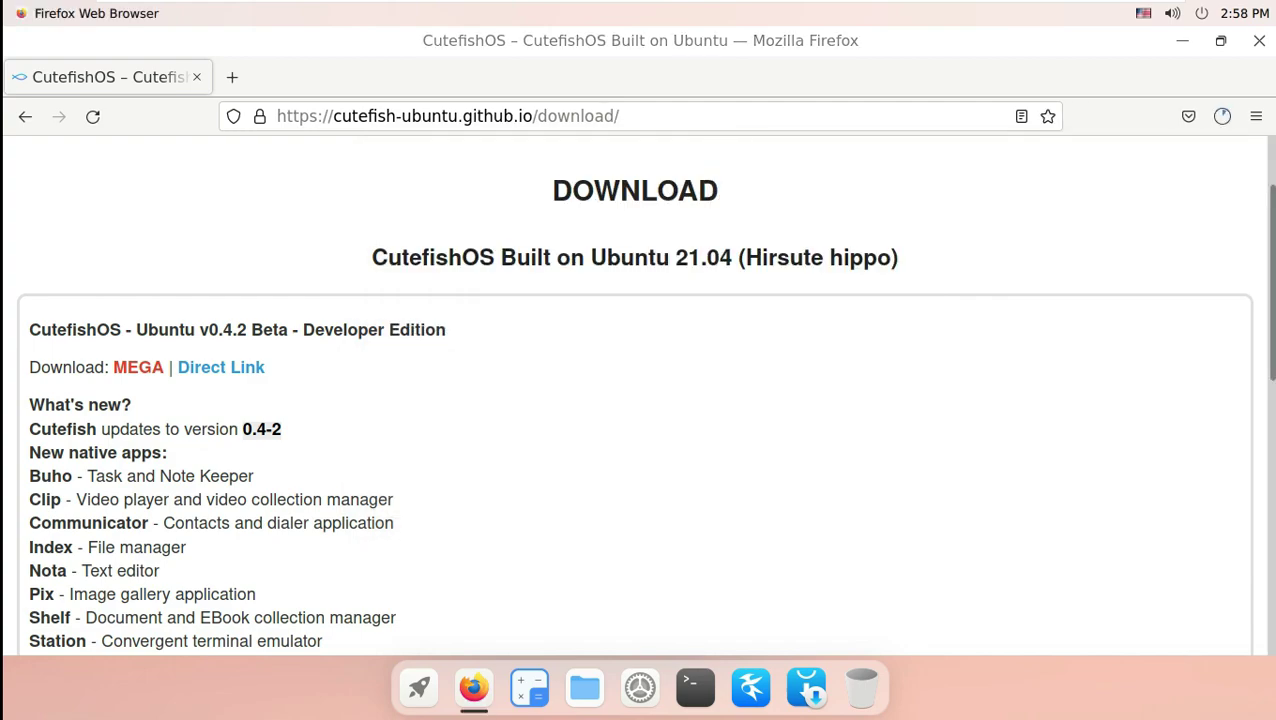
Cancel the ISO download, close the library, and load youtube.com/9to5linux.
left_click(942, 197)
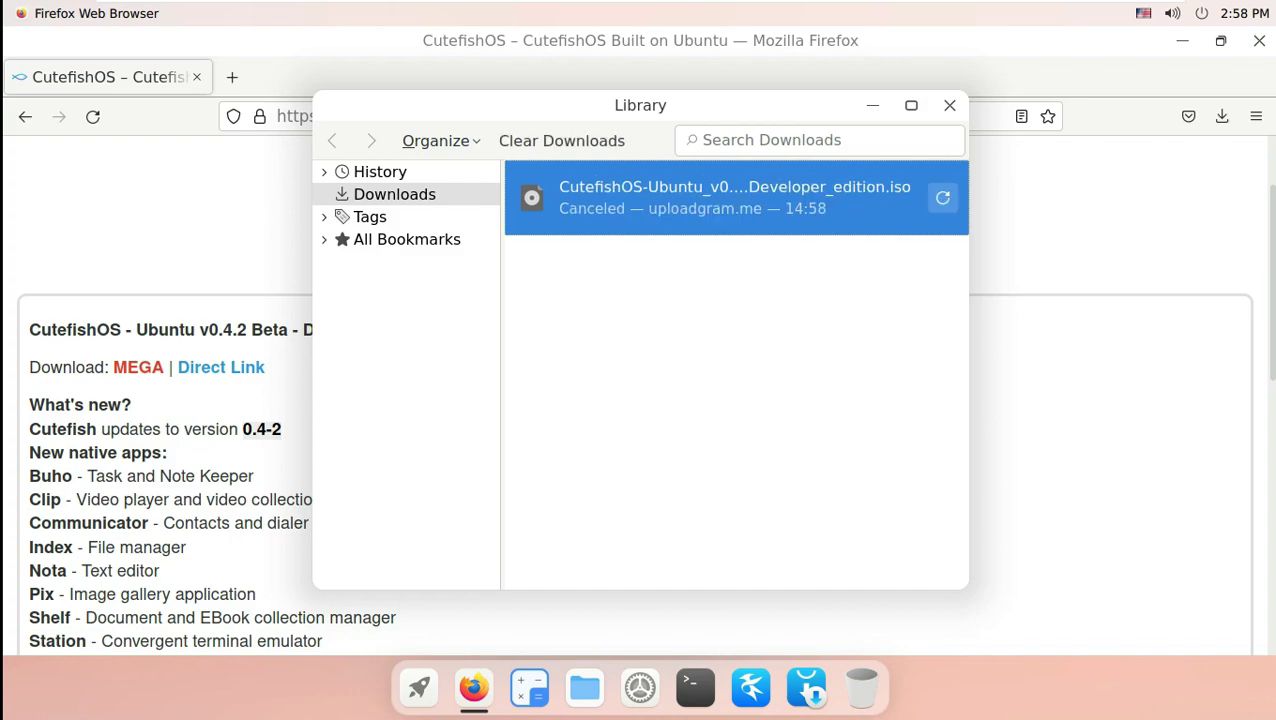
left_click(949, 105)
key("ctrl+l")
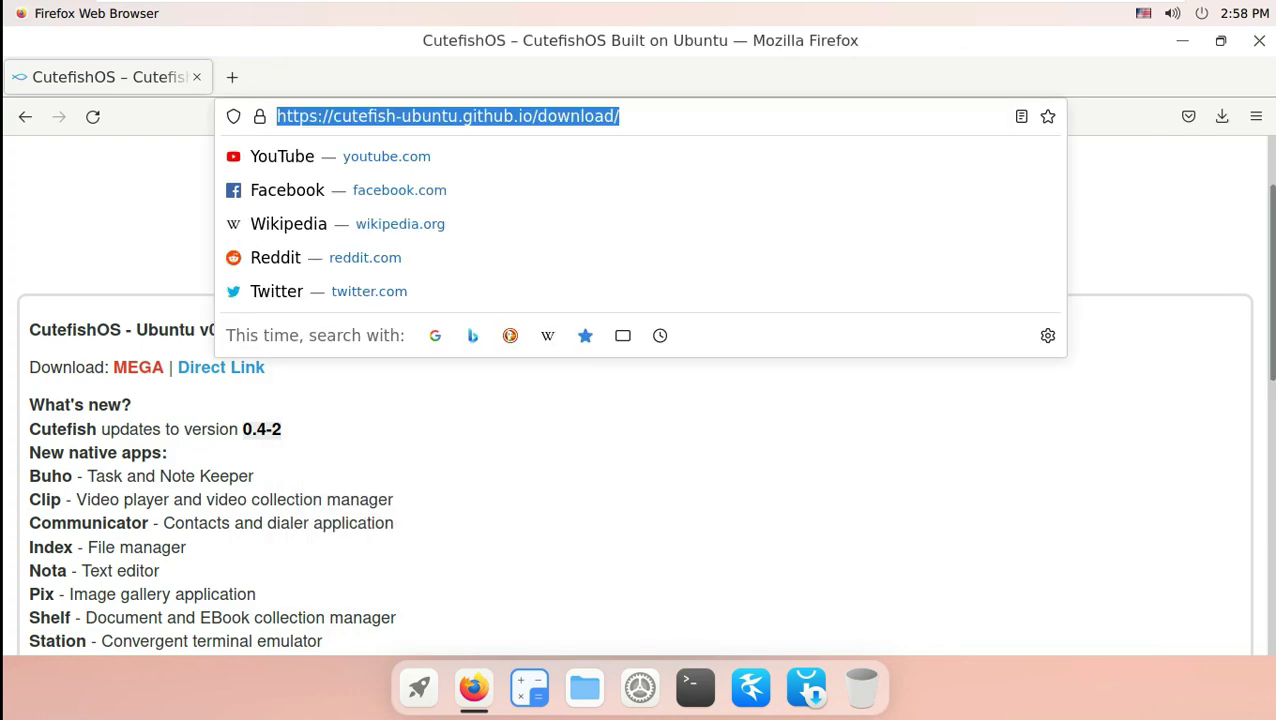
type("youtube.com/9to5linux")
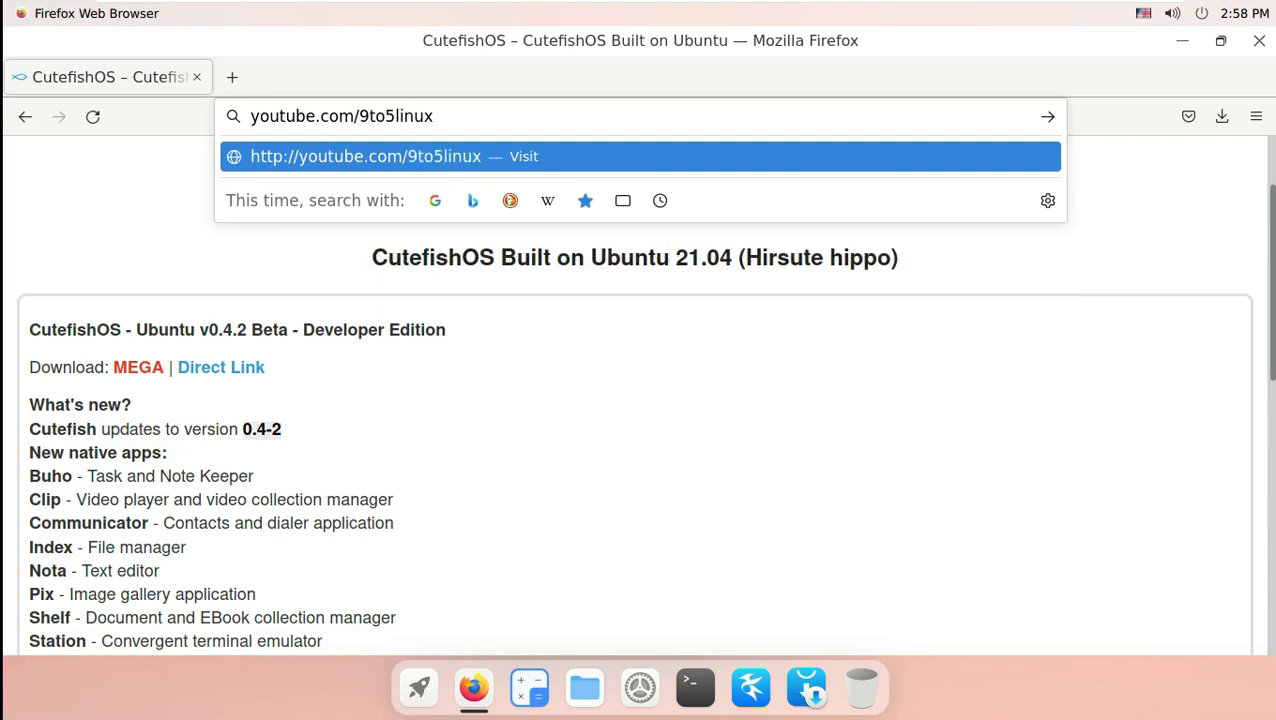
key("Return")
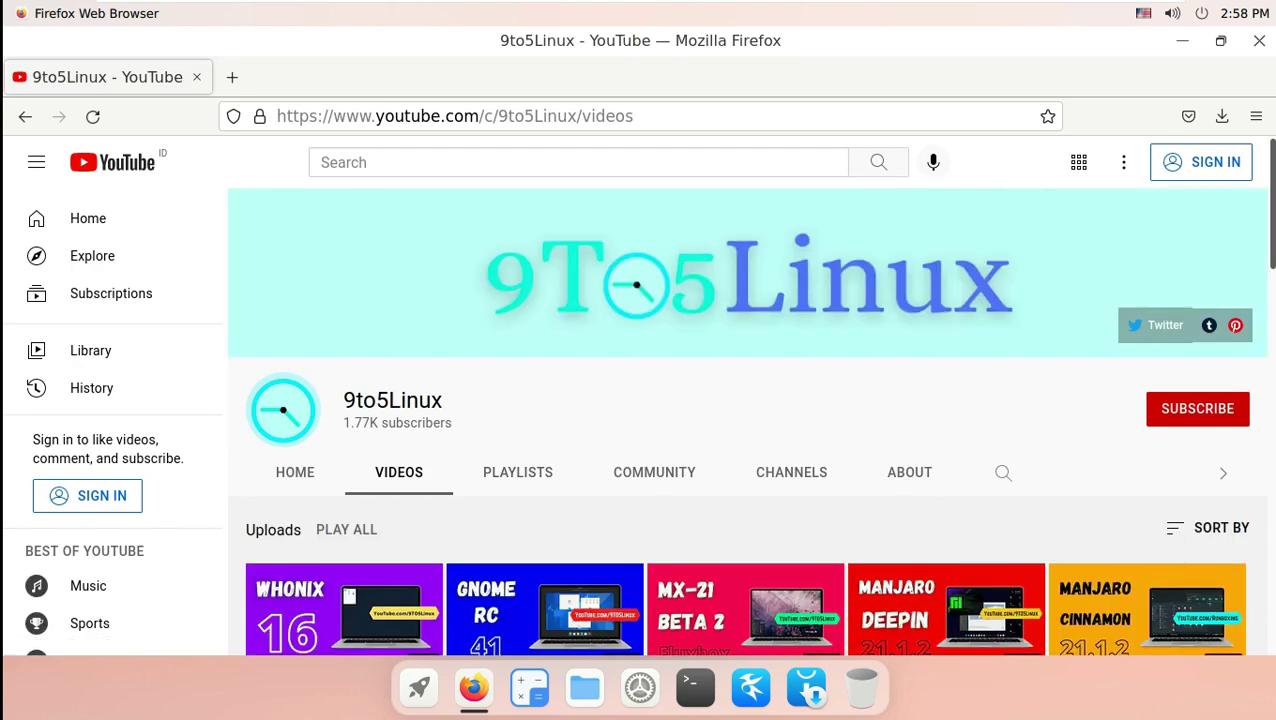
Highlight the 9to5Linux channel name and its About page's upload-schedule description.
left_click_drag(442, 400, 342, 400)
left_click(909, 472)
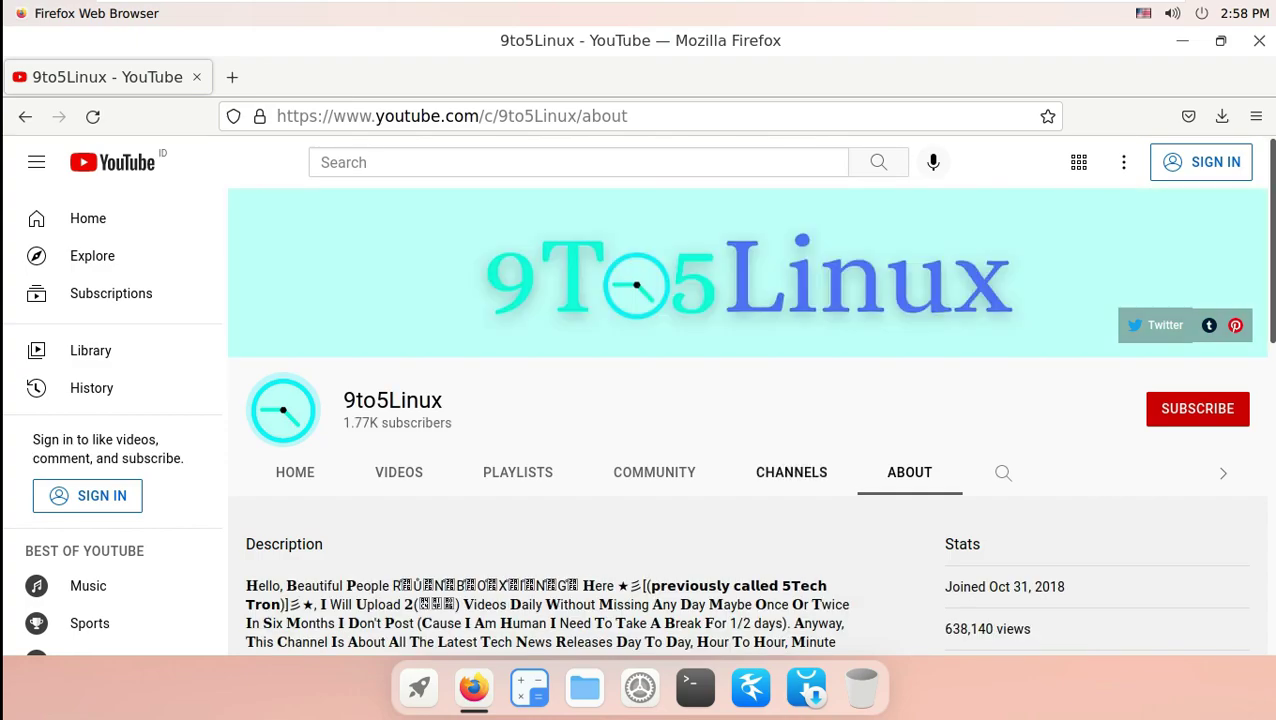
scroll(748, 420, "down", 2)
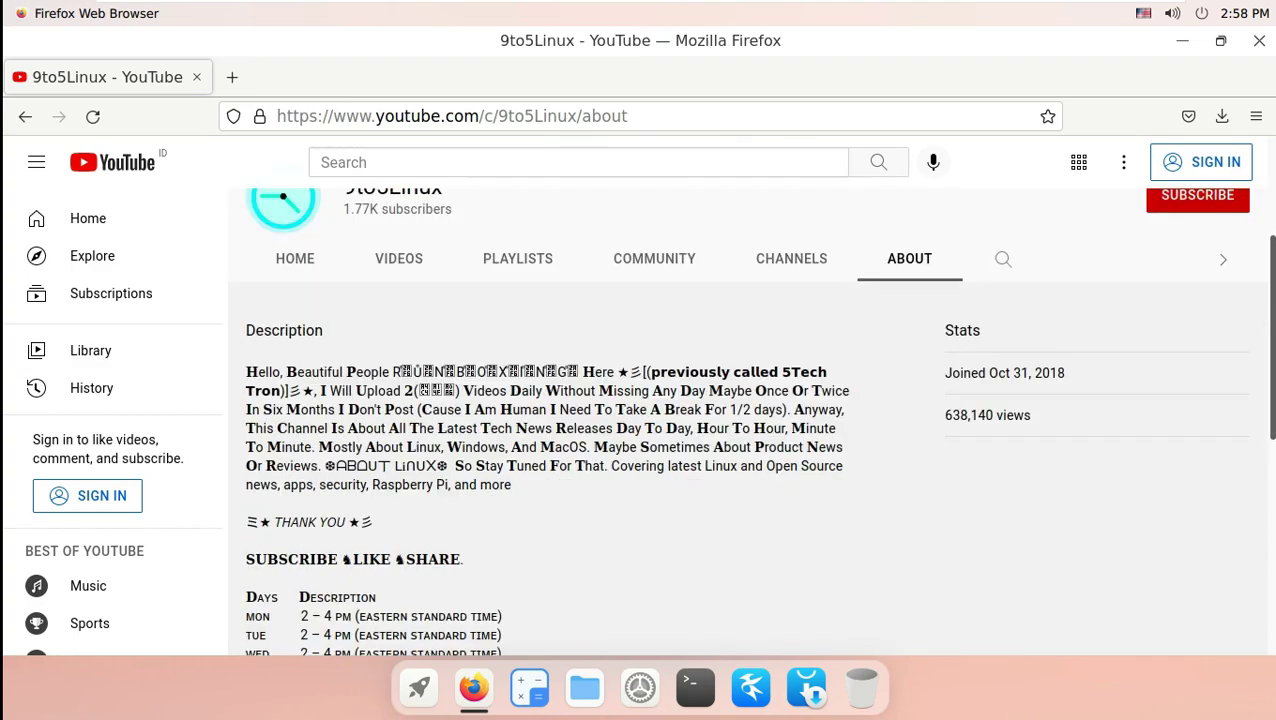
left_click_drag(320, 390, 708, 390)
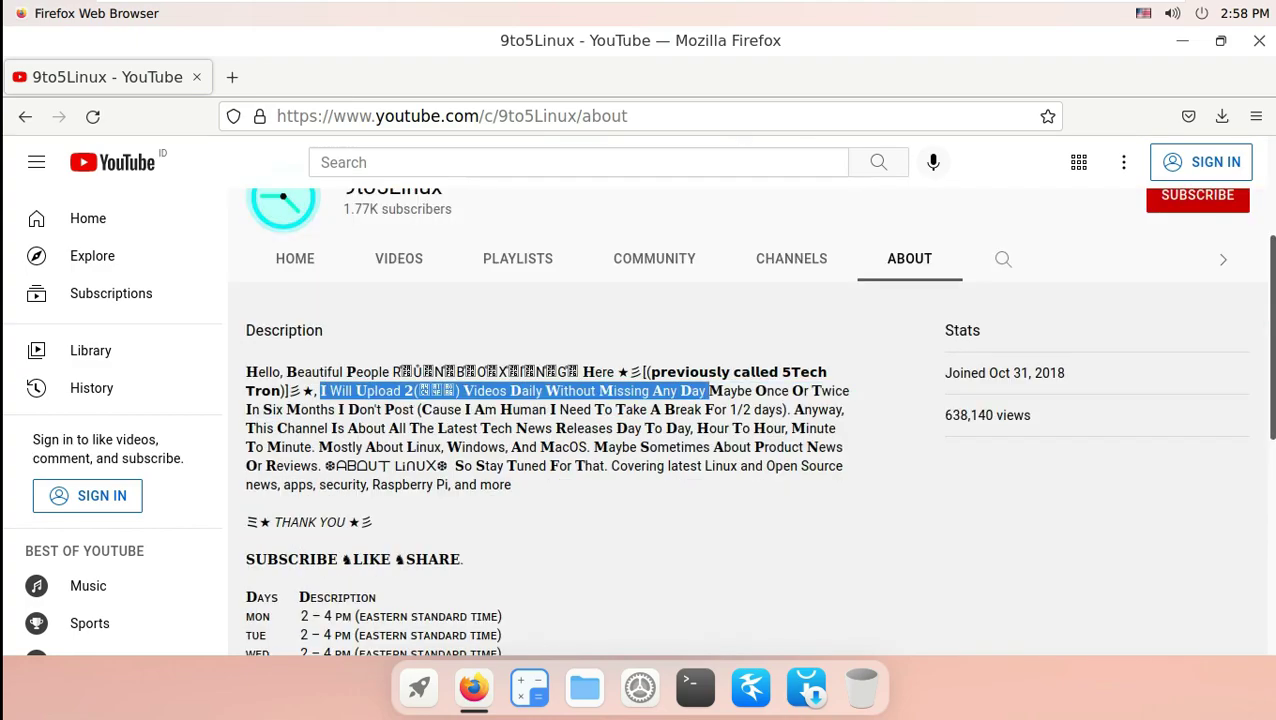
scroll(640, 400, "down", 1)
left_click_drag(511, 622, 246, 488)
Open the channel's Videos page, then close Firefox.
scroll(748, 440, "down", 3)
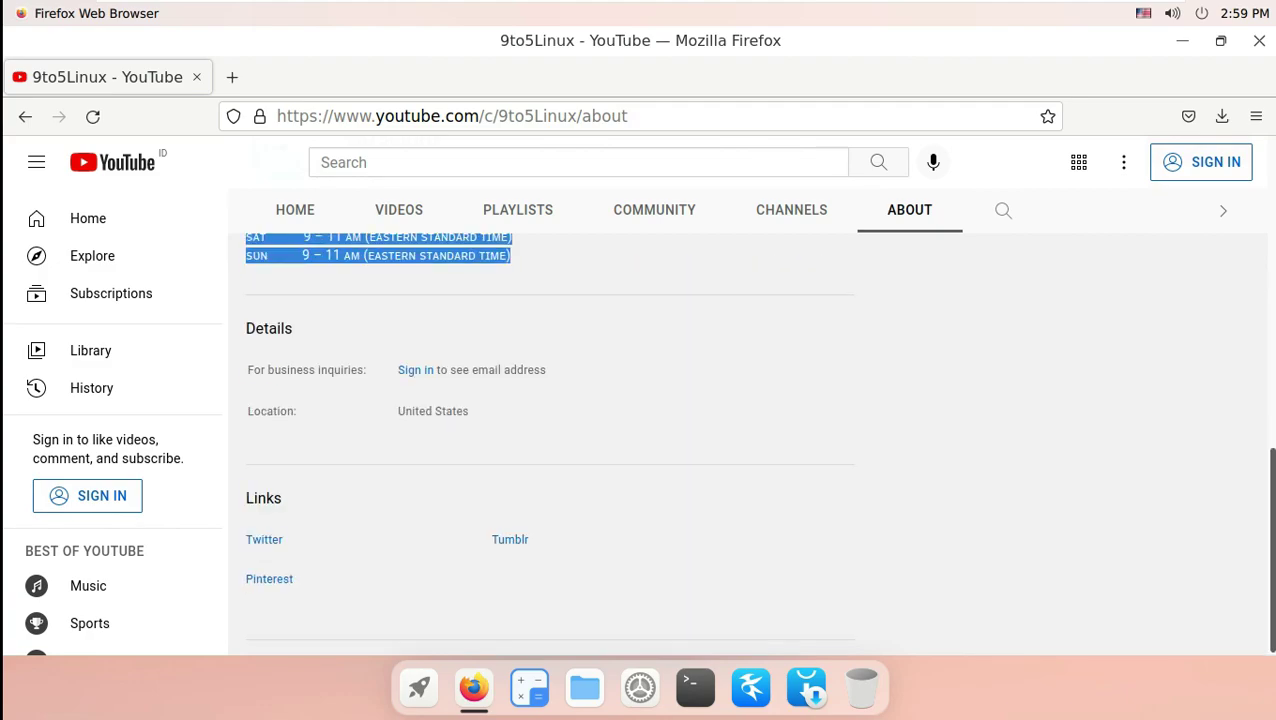
scroll(550, 400, "up", 3)
scroll(550, 400, "down", 3)
left_click(399, 209)
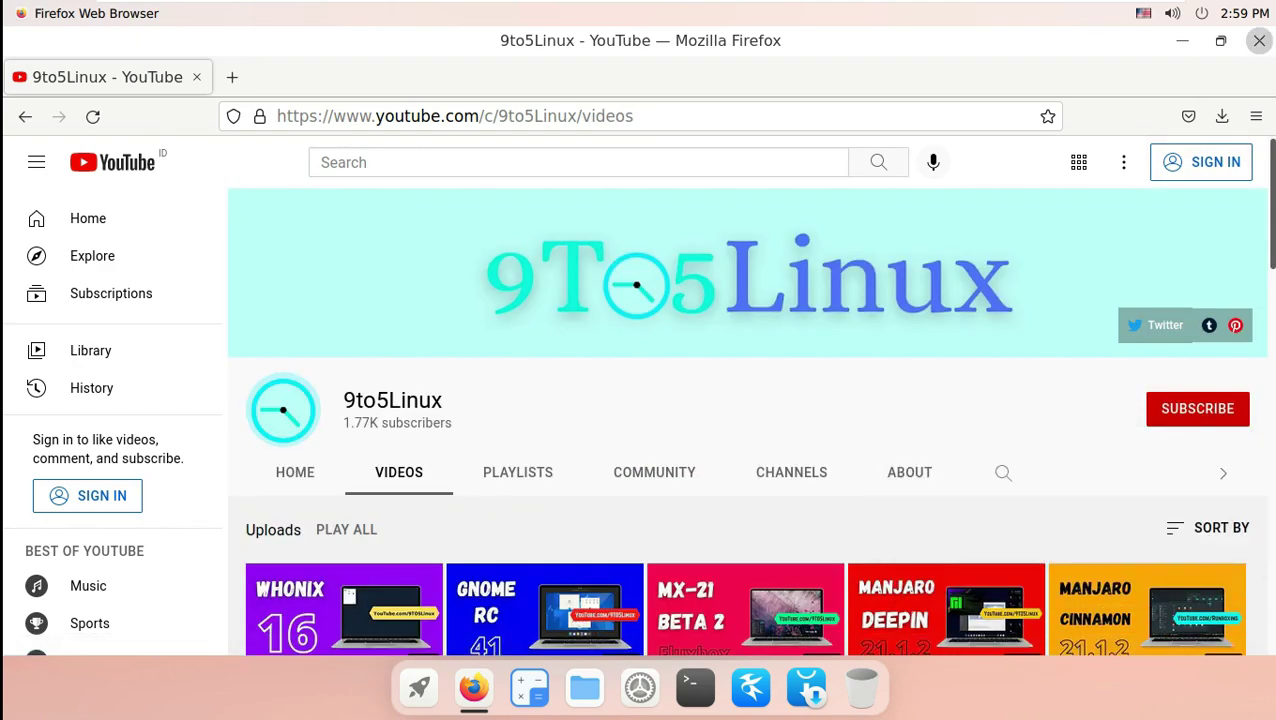
left_click(1259, 40)
Check kernel 5.11.0-31-generic on Settings' About page, then right-click Cutefish Full Upgrade in the launcher.
left_click(640, 687)
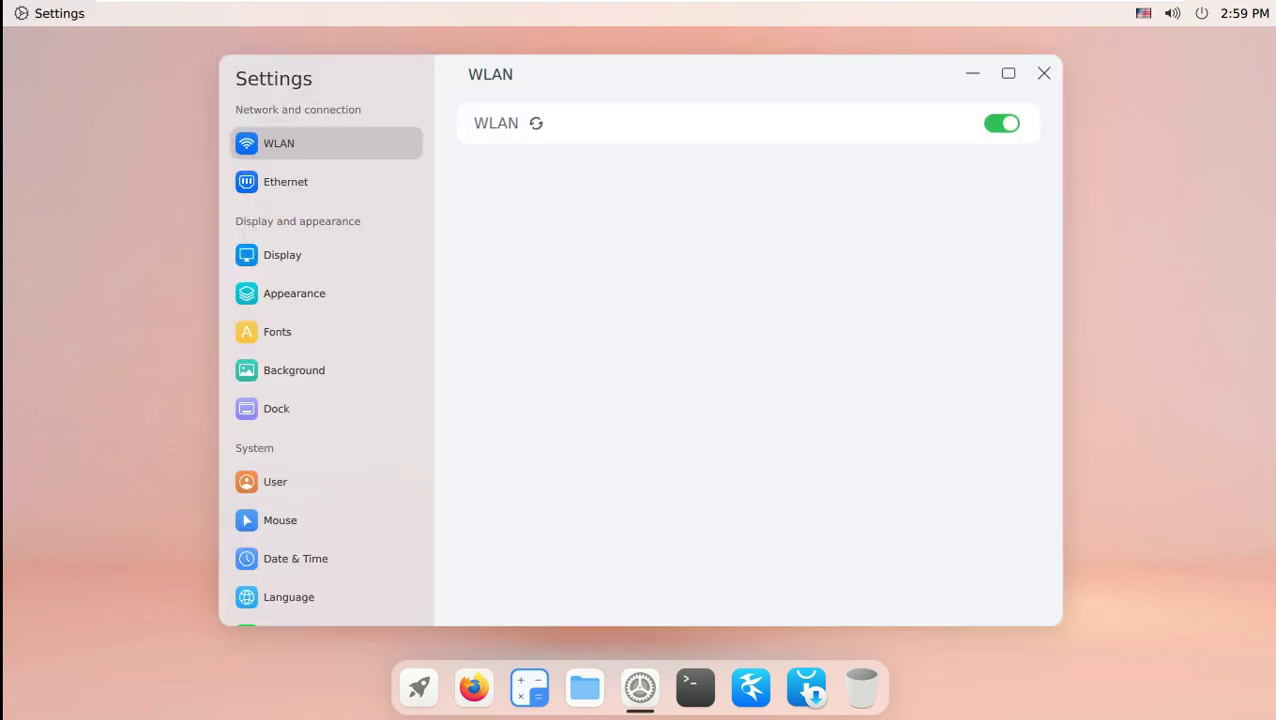
scroll(320, 520, "down", 3)
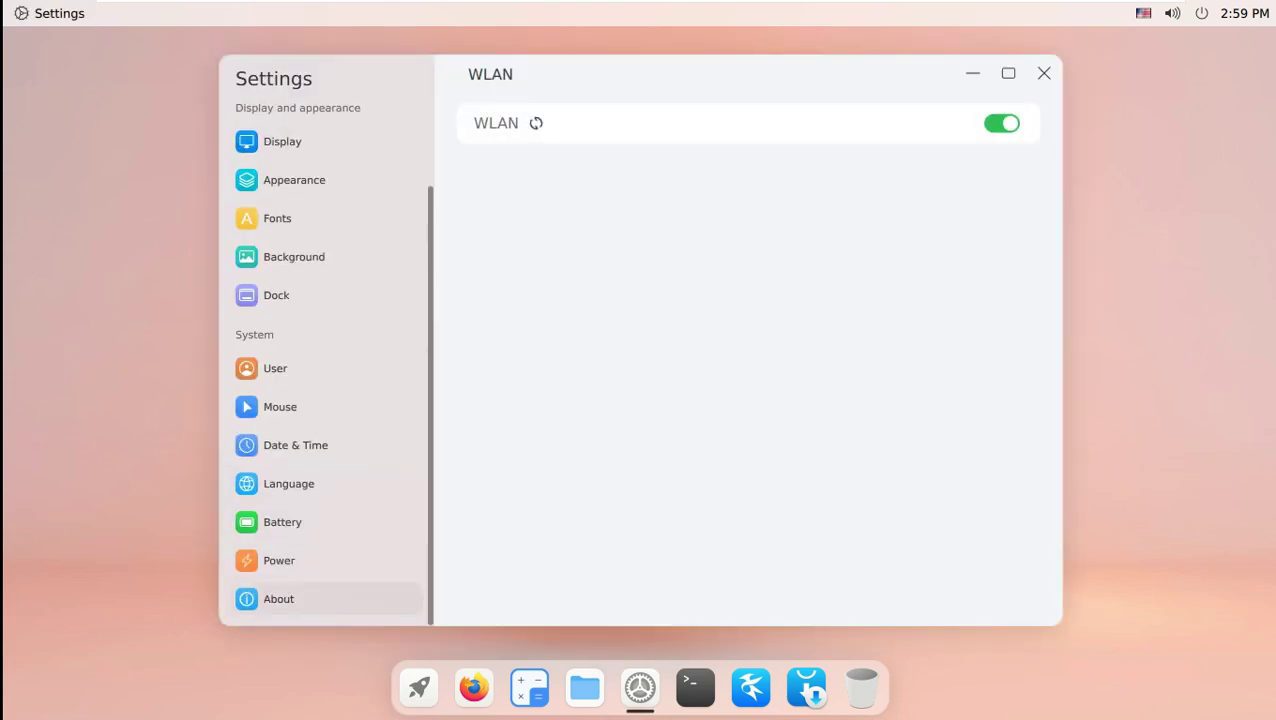
left_click(300, 598)
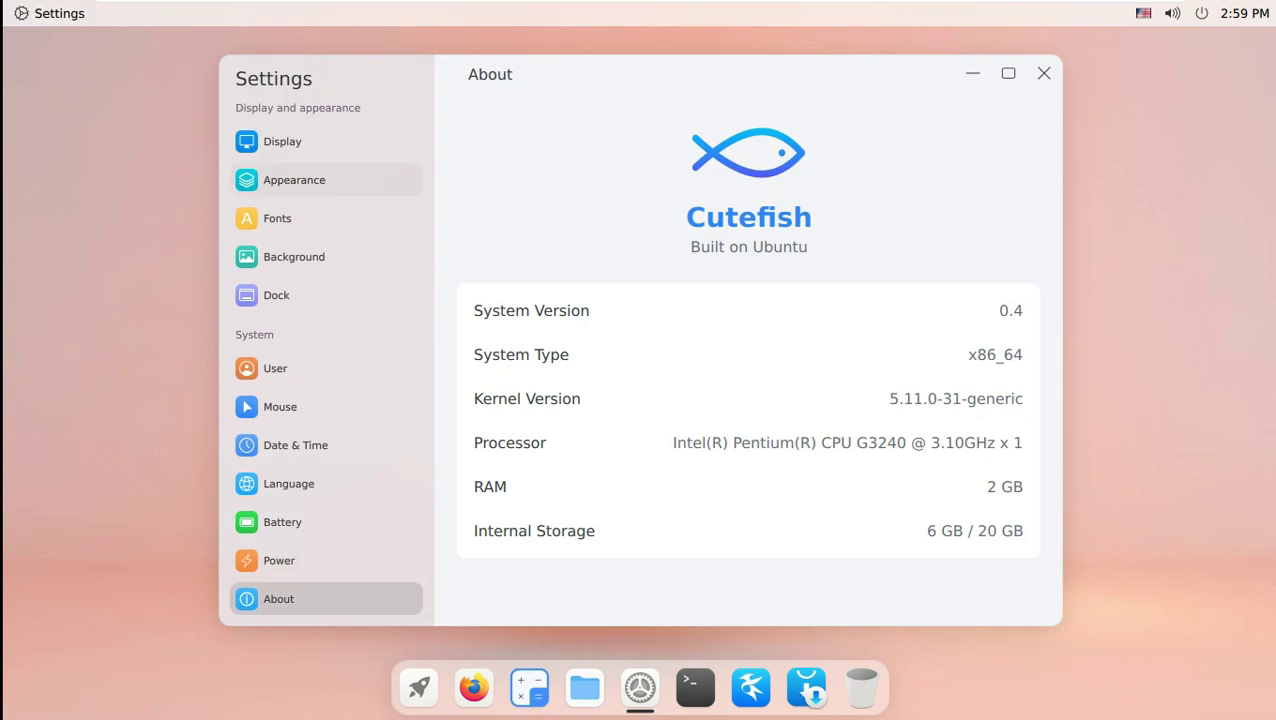
left_click(972, 73)
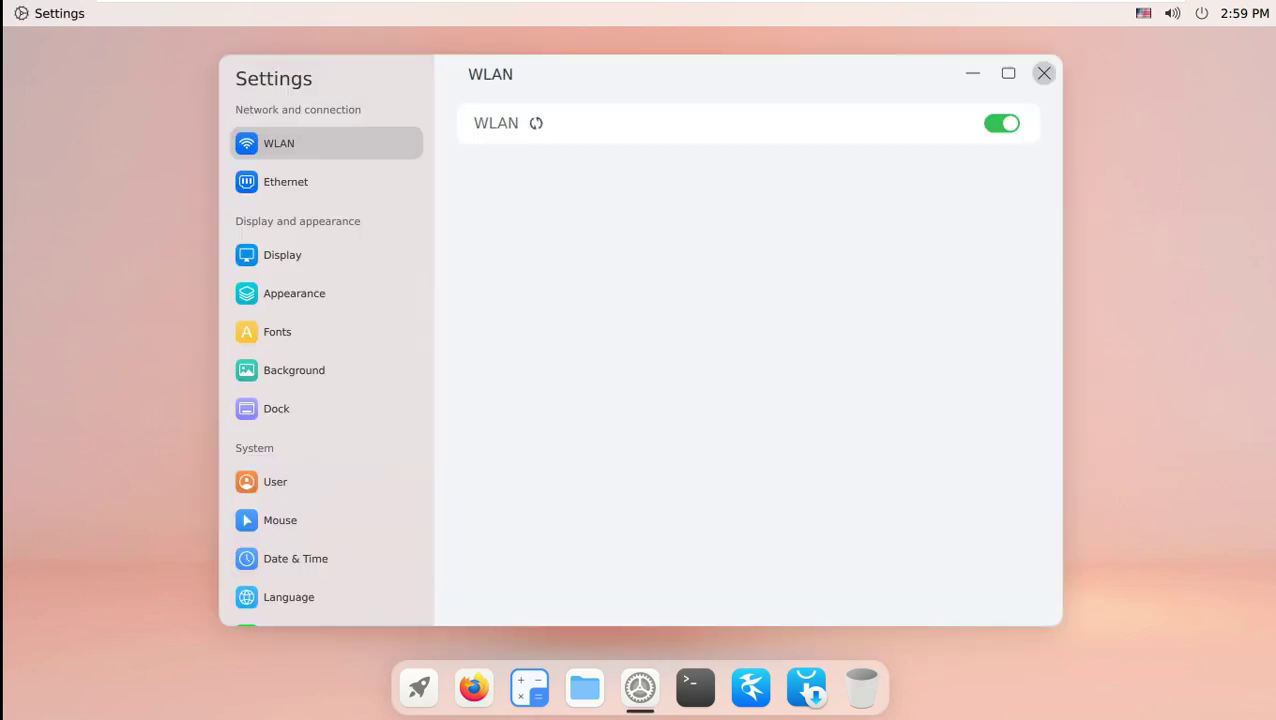
left_click(1045, 71)
left_click(418, 687)
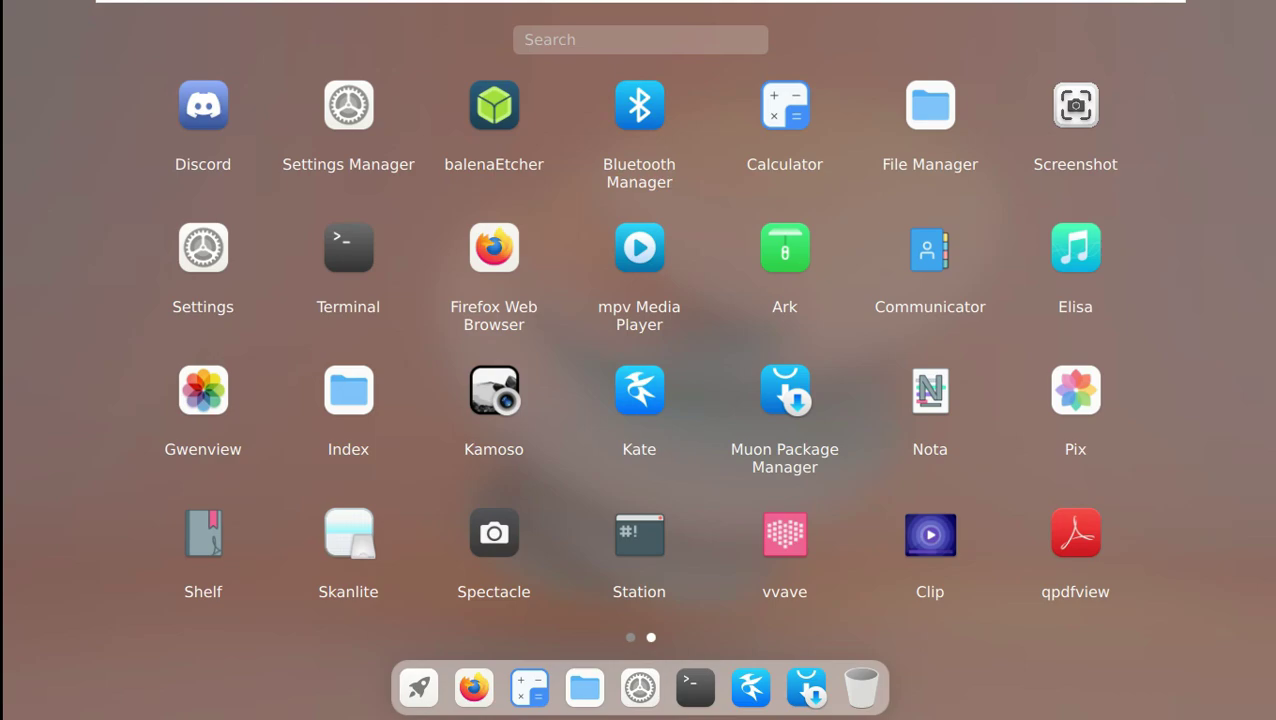
right_click(492, 108)
Run Cutefish Full Upgrade with the admin password and close it once kernel 5.11.0-34 is installed.
left_click(521, 131)
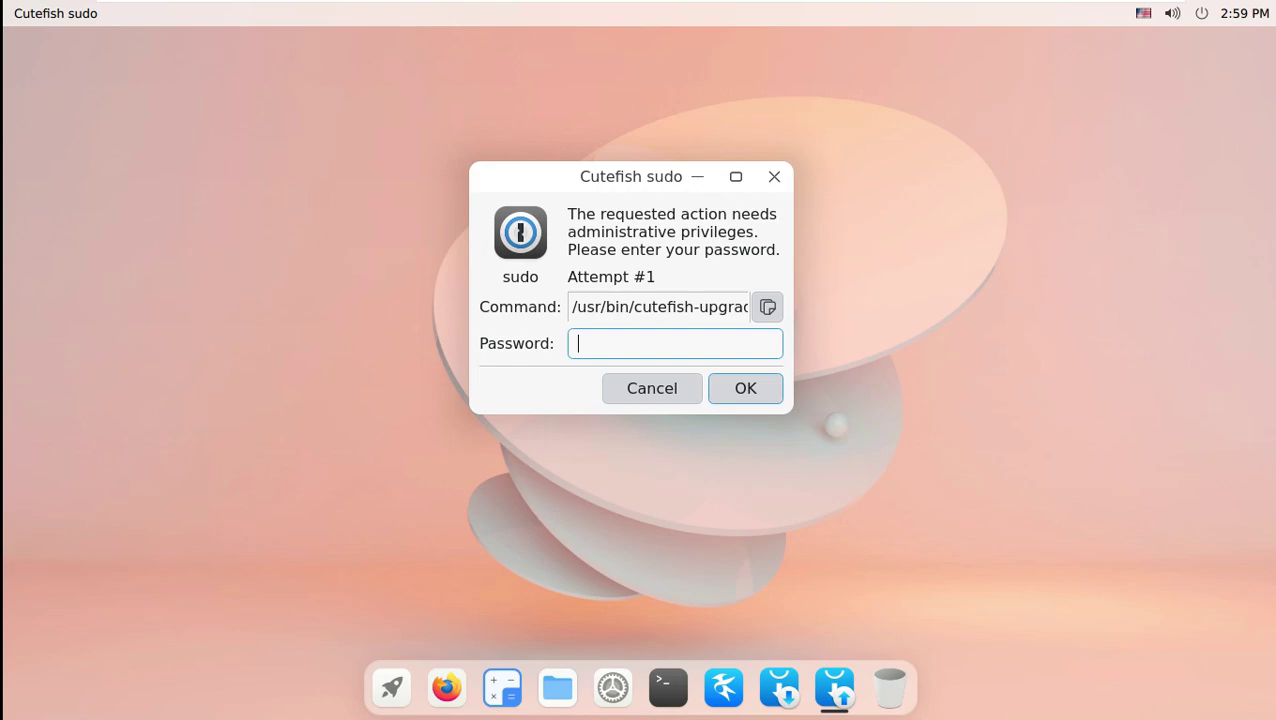
type("*****")
key("Return")
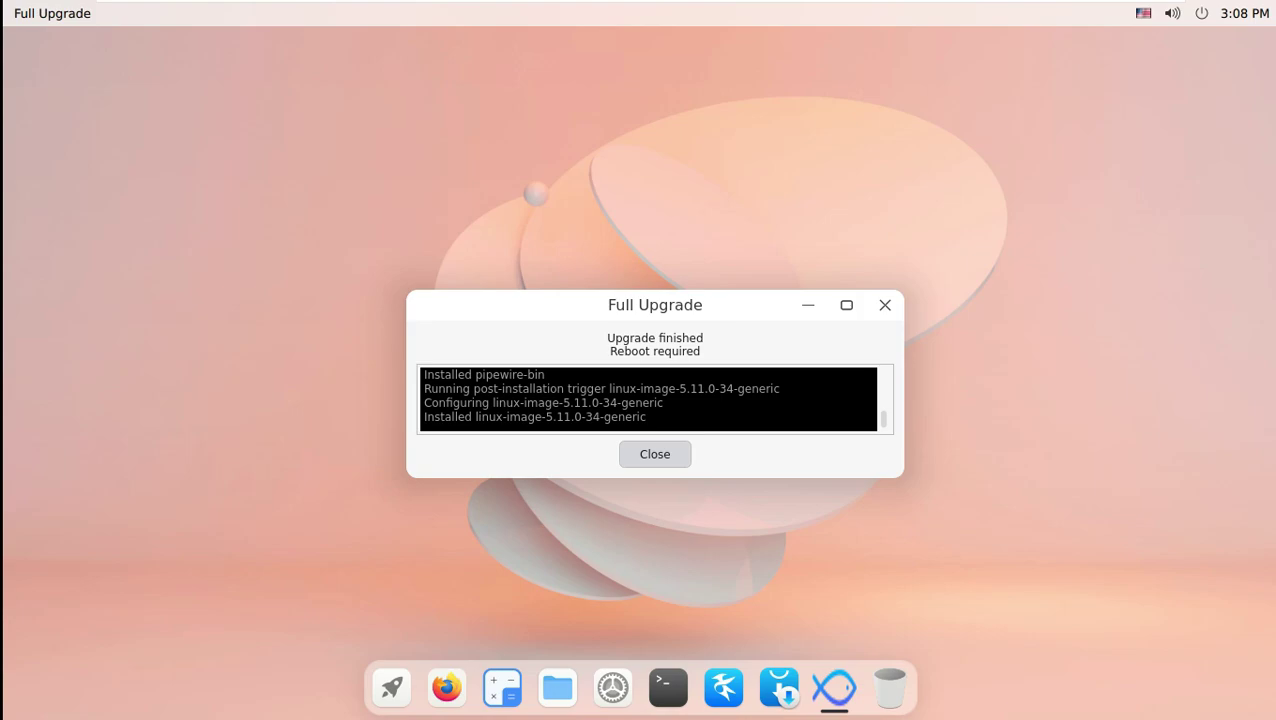
key("Return")
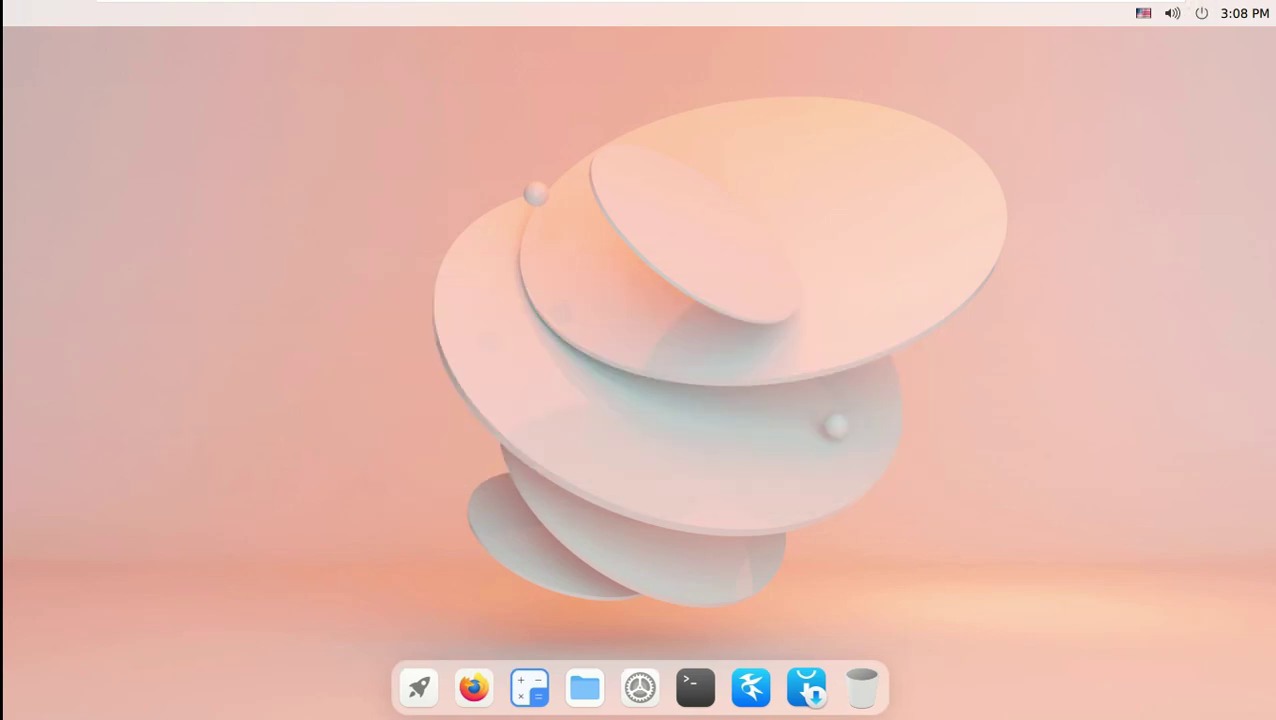
Reboot the system from the Ctrl+Alt+Delete power screen.
key("ctrl+alt+Delete")
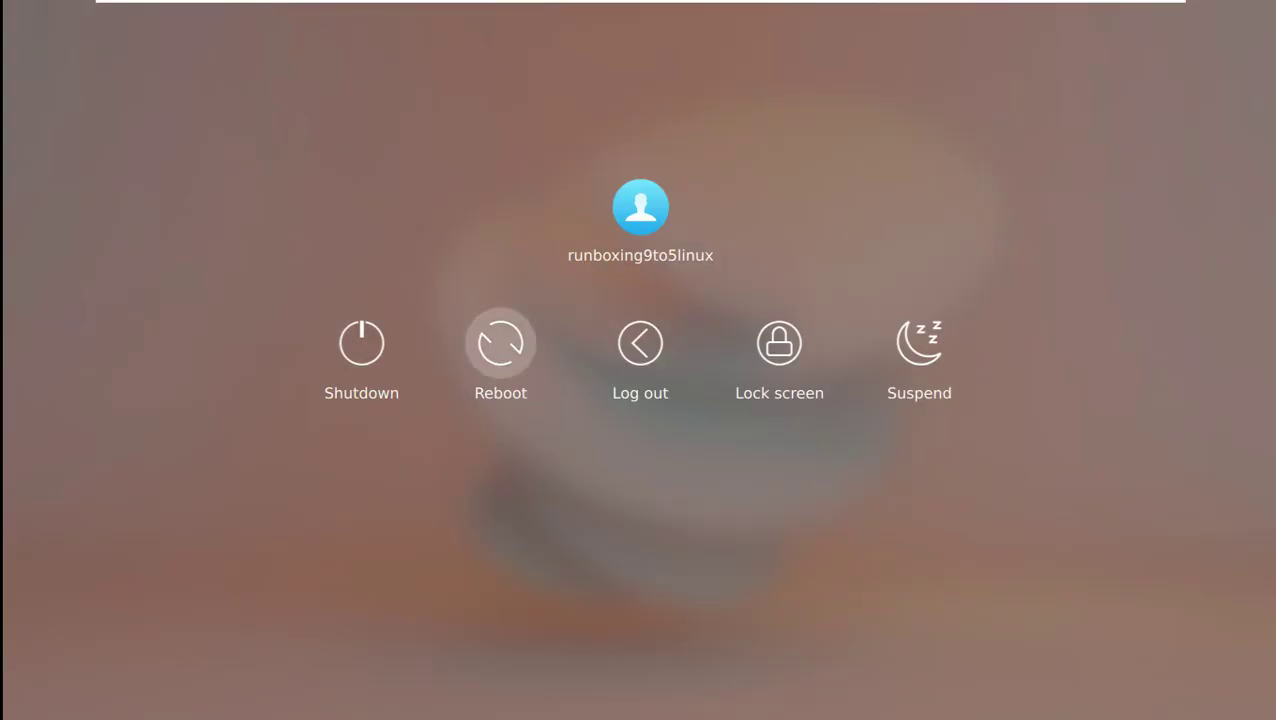
key("Return")
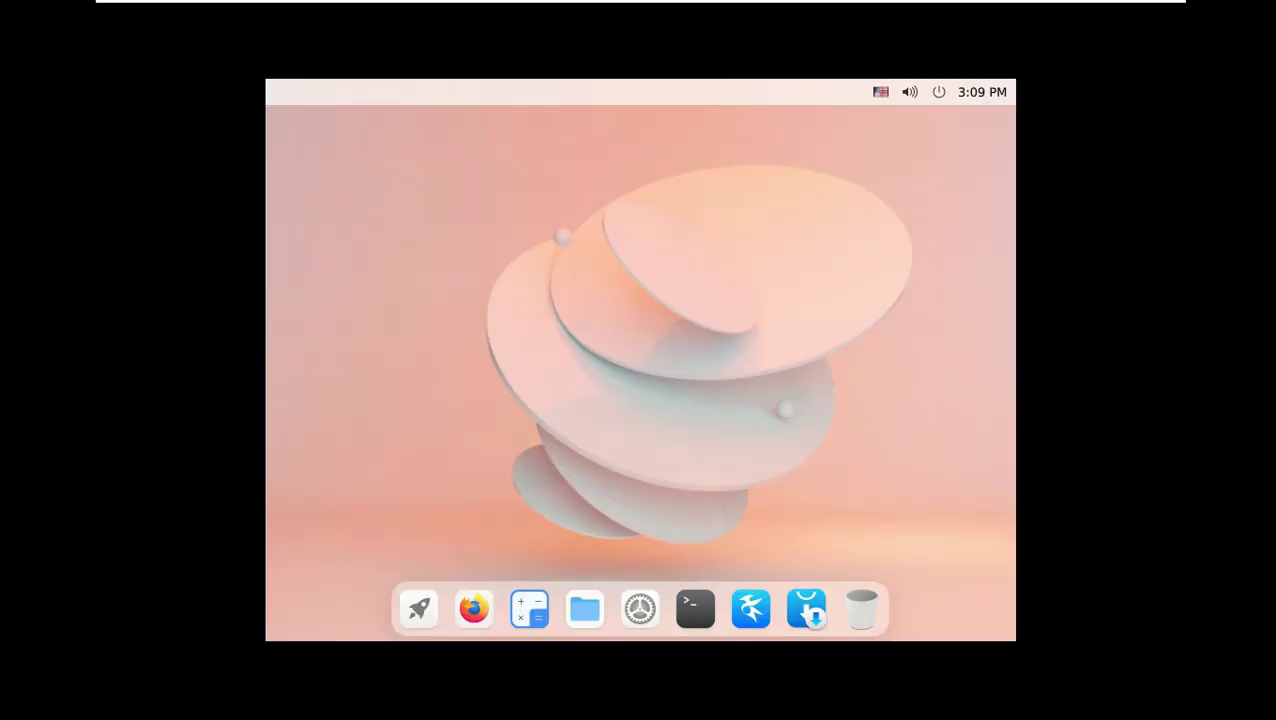
Set the display resolution to 1360x768 in Settings, reached from the desktop menu.
right_click(590, 293)
left_click(640, 608)
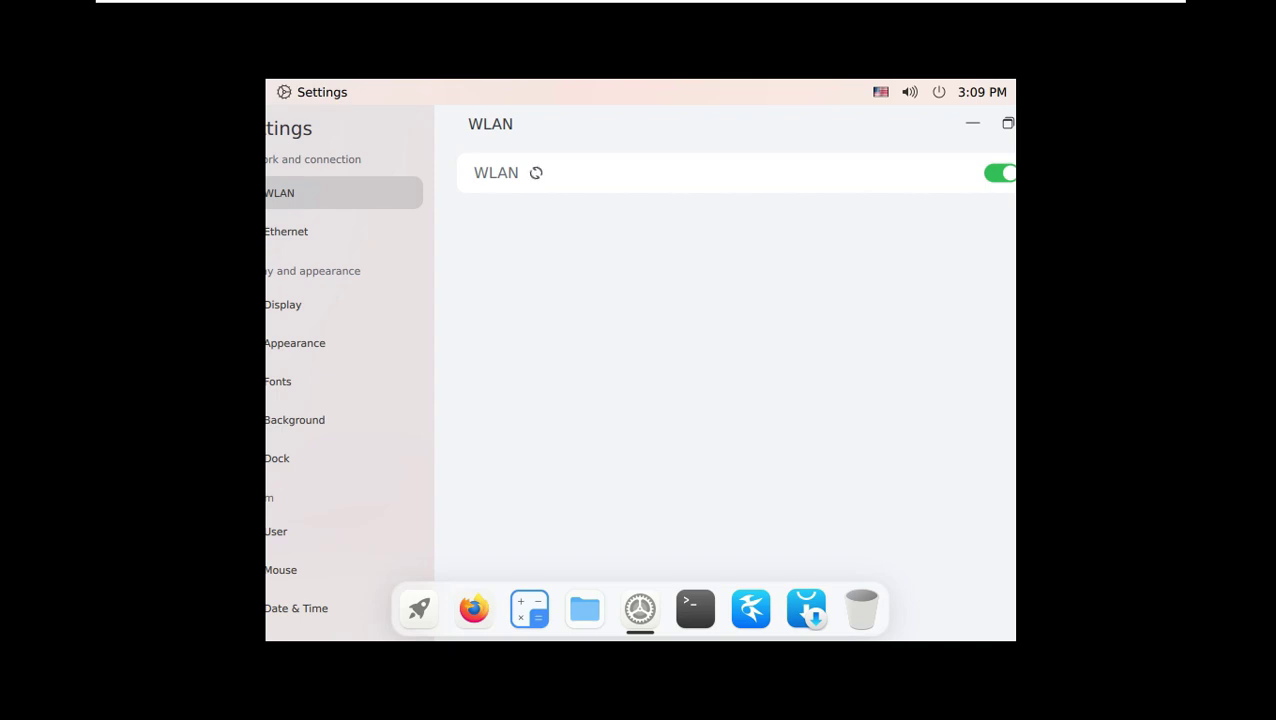
left_click(300, 304)
left_click(798, 216)
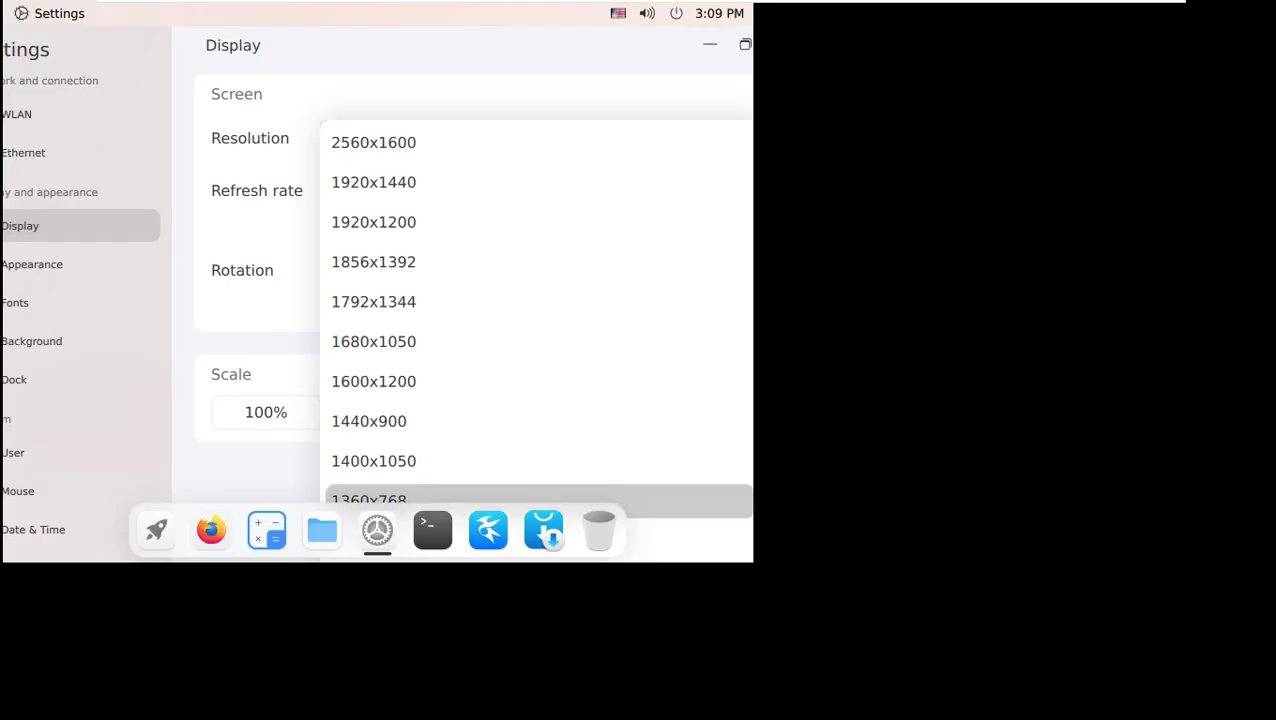
left_click(636, 579)
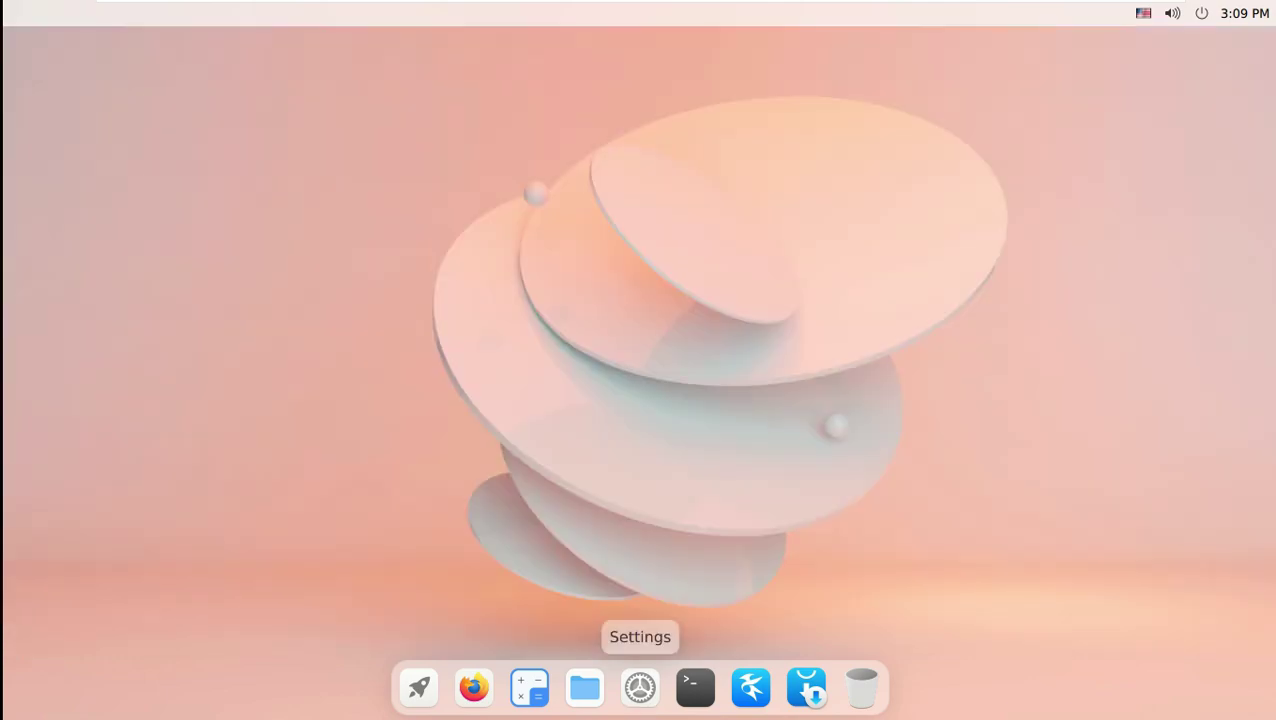
Confirm kernel 5.11.0-34-generic on the maximized Settings About page, then lock the screen.
left_click(640, 687)
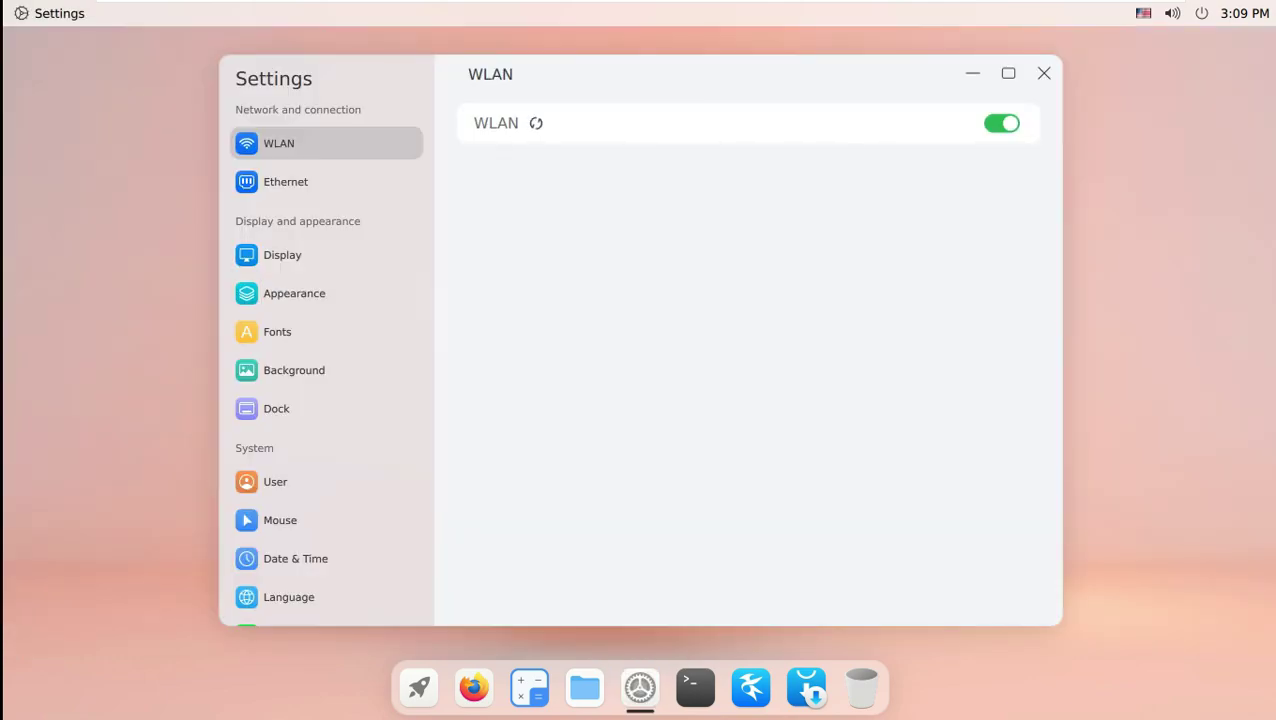
left_click(1008, 73)
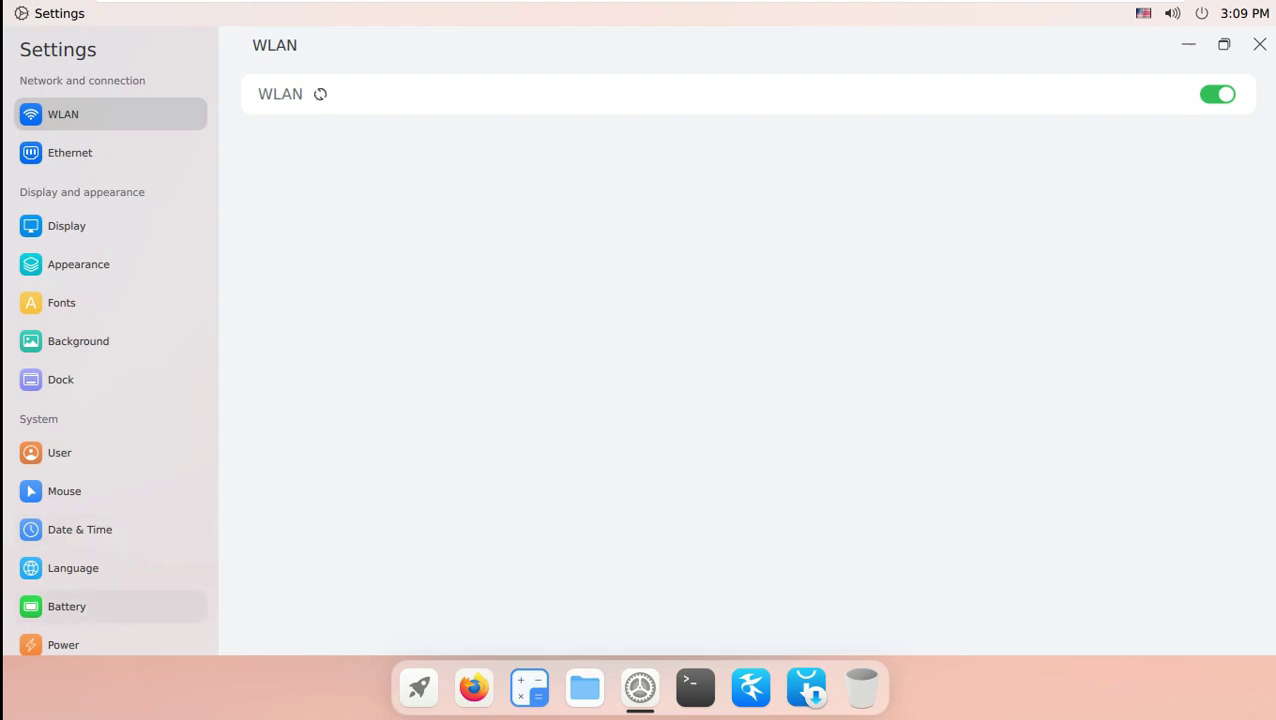
scroll(110, 606, "down", 1)
left_click(63, 628)
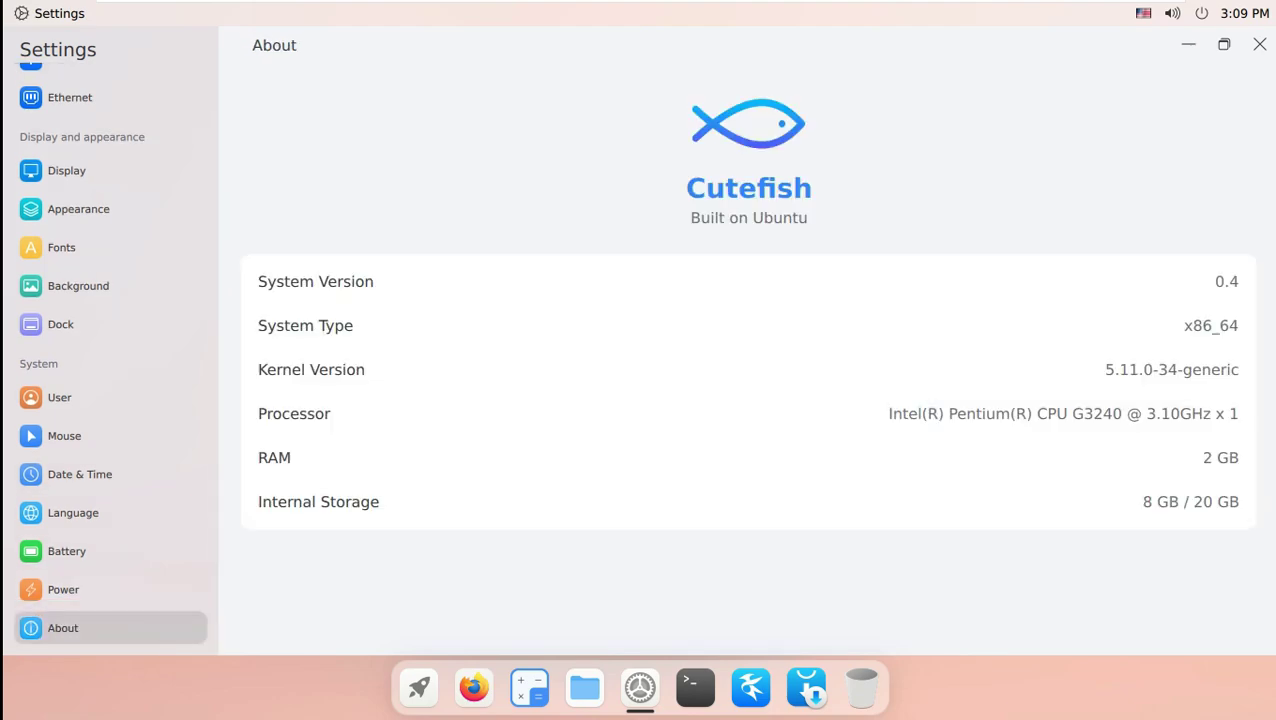
left_click(1259, 44)
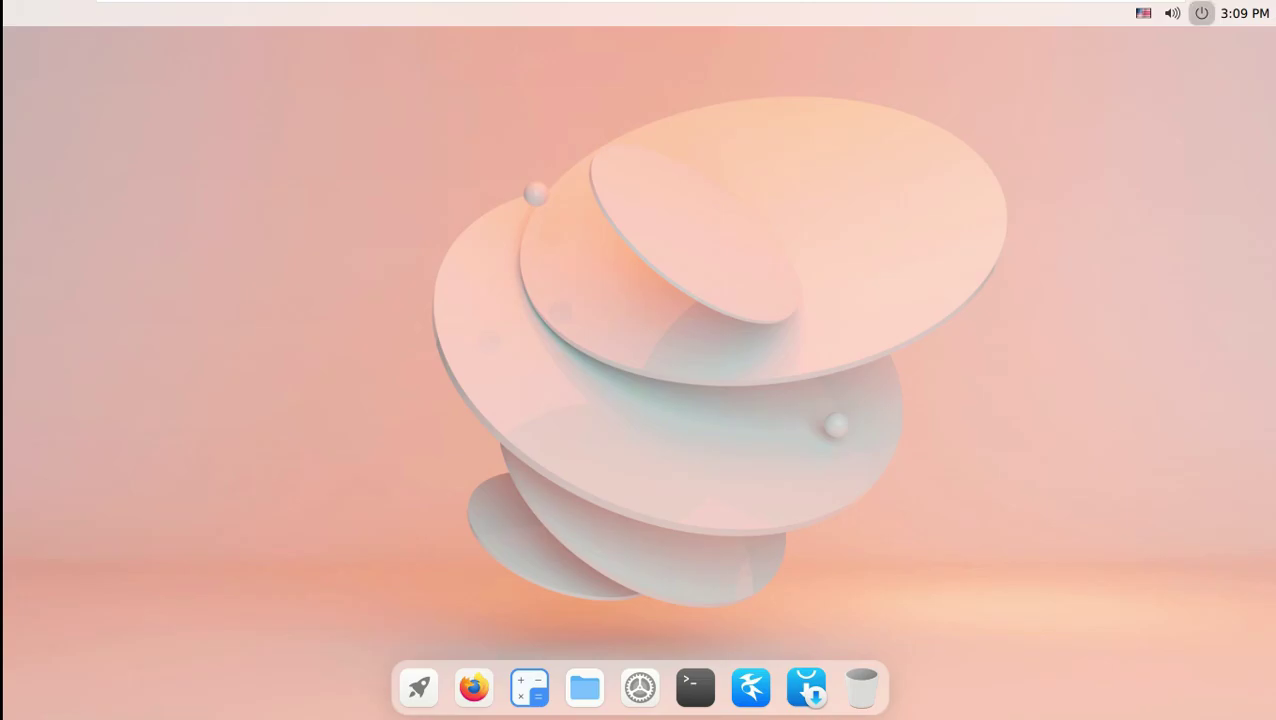
left_click(1201, 13)
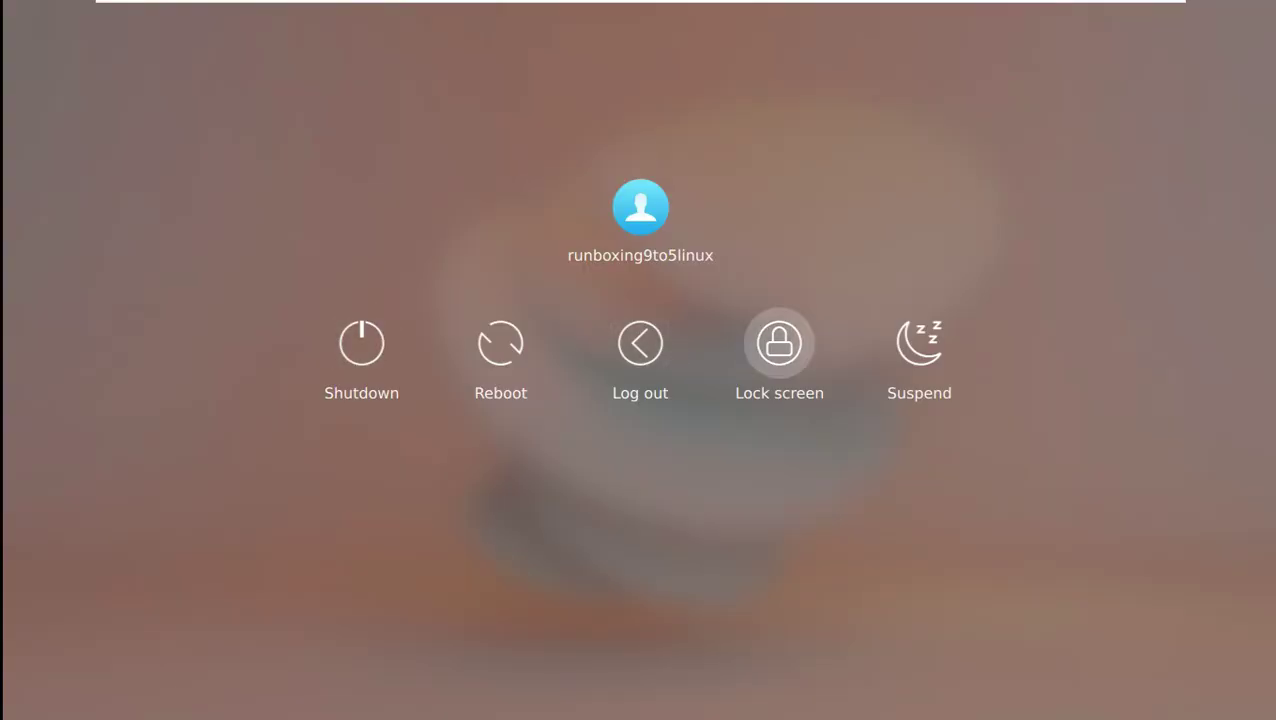
key("Escape")
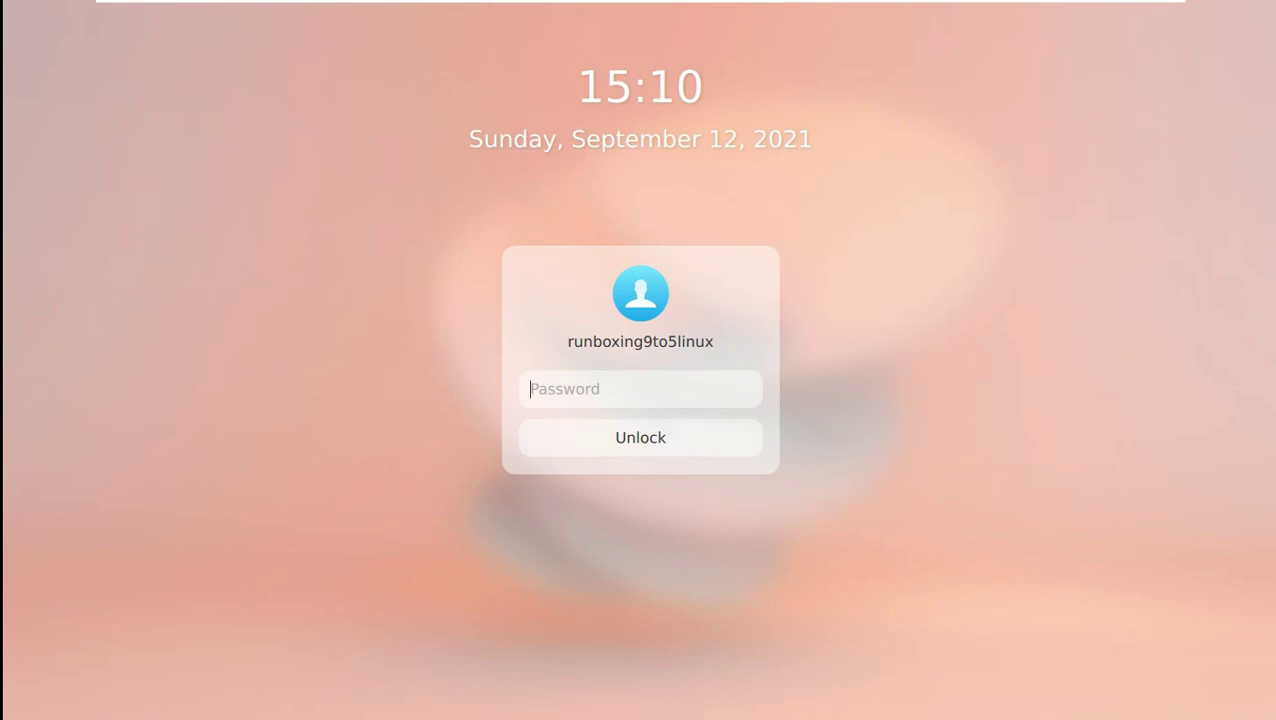
Unlock the session with the account password and log out from the power menu.
type("*****")
key("Return")
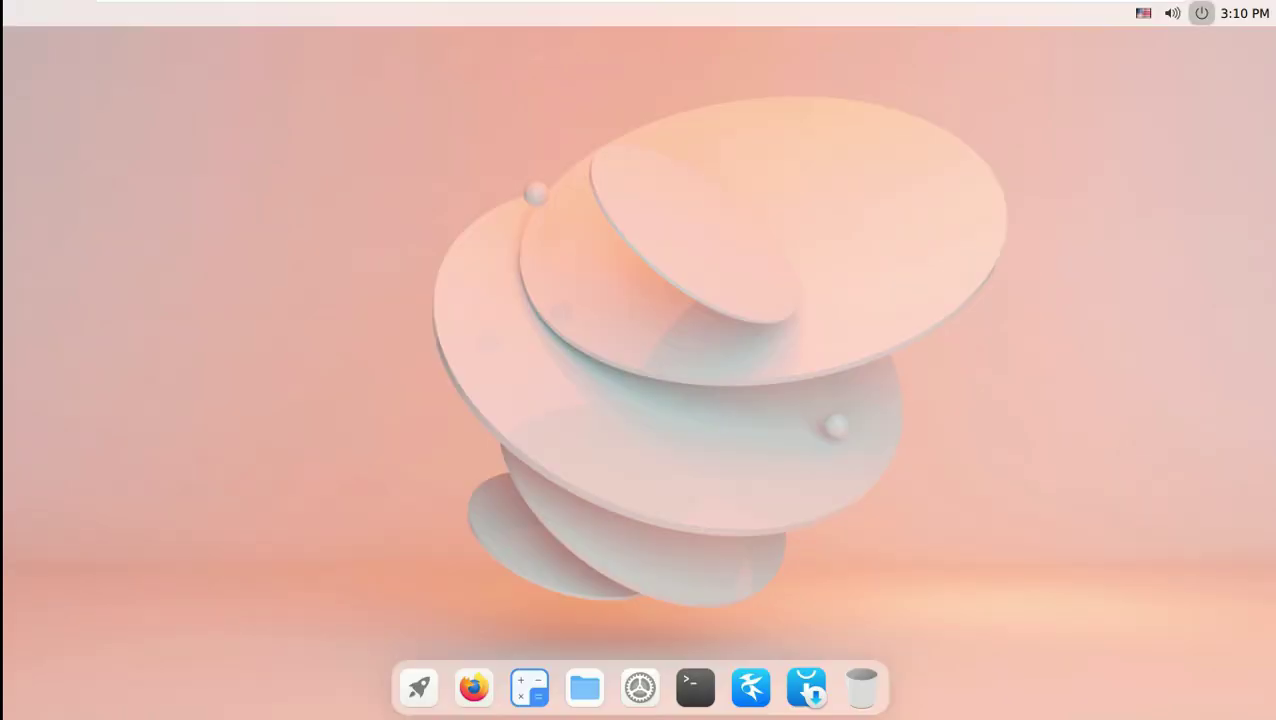
left_click(1198, 13)
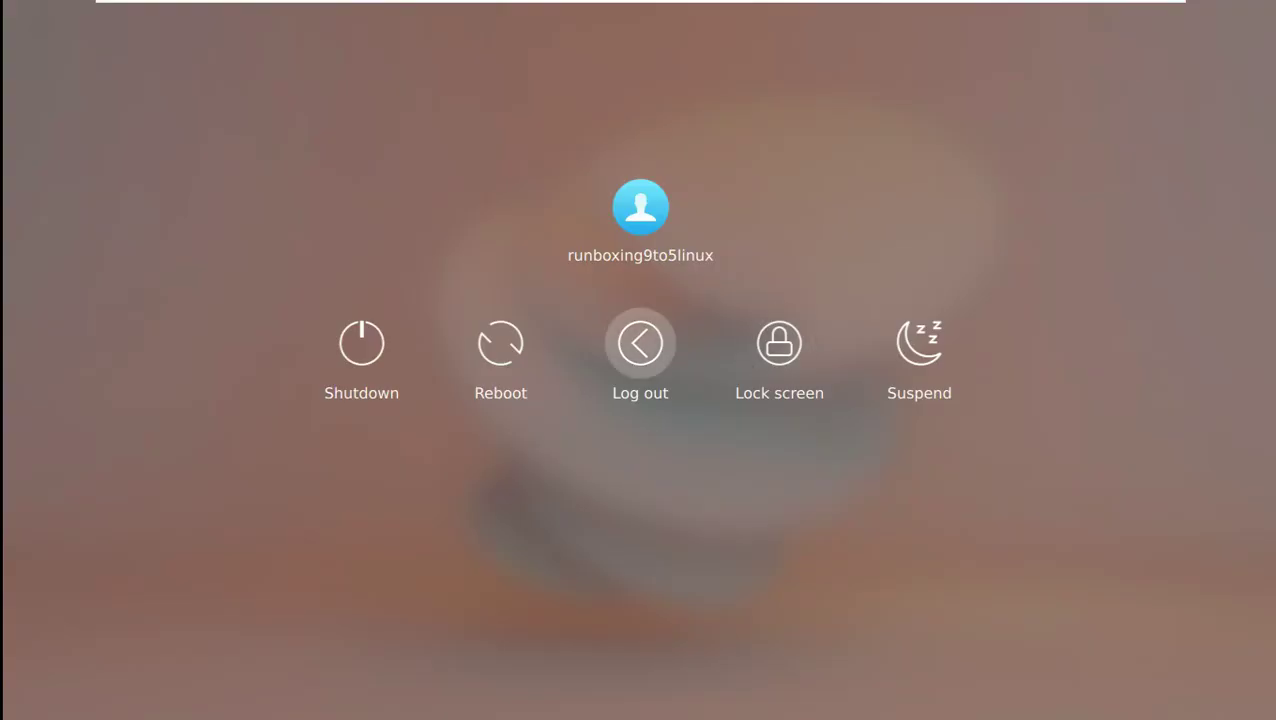
key("Return")
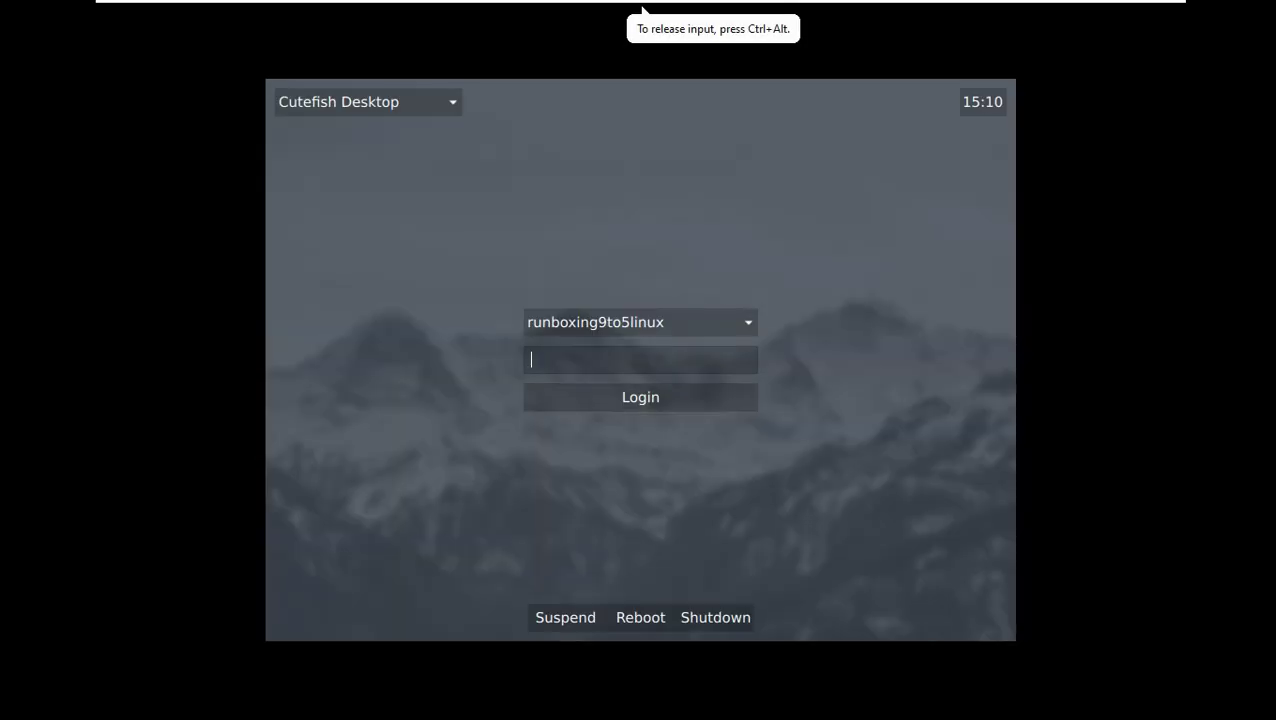
Set VMware to Free Stretch and select the second Cutefish Desktop session on the login screen.
left_click(752, 14)
left_click(790, 56)
key("space")
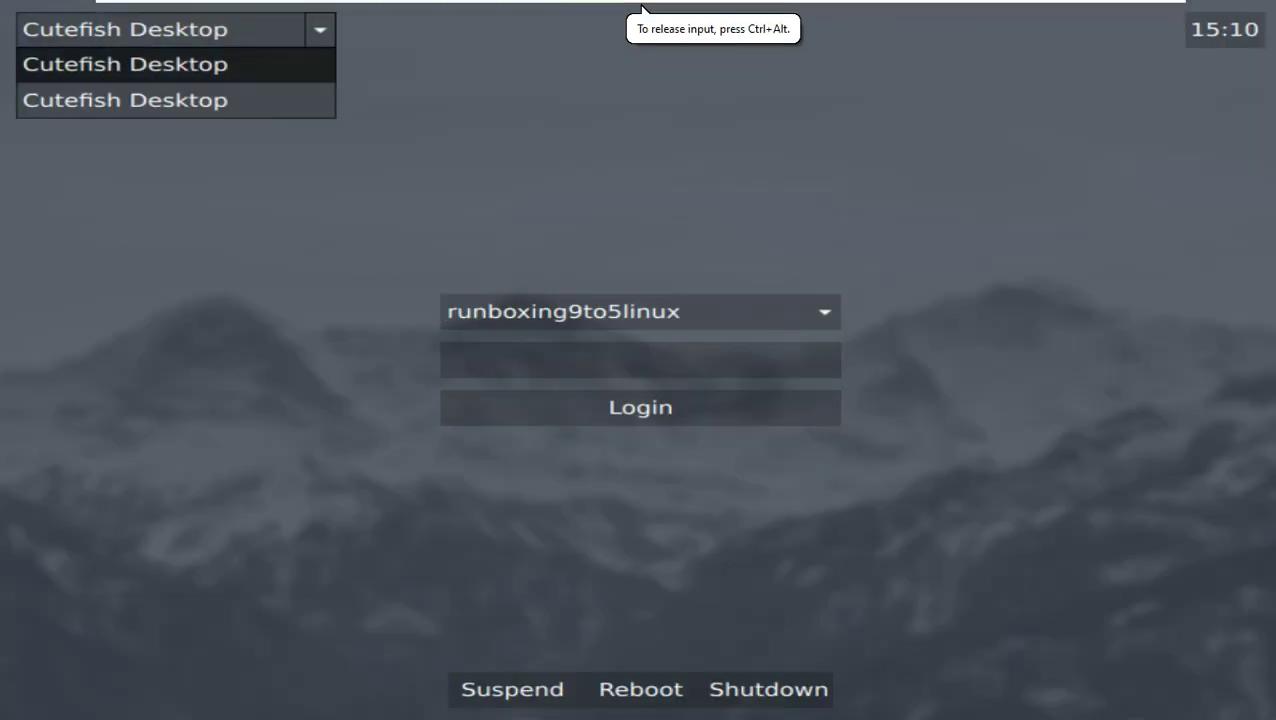
key("Down")
key("Return")
key("Tab")
key("Tab")
key("Tab")
key("Tab")
key("Tab")
key("Tab")
key("Tab")
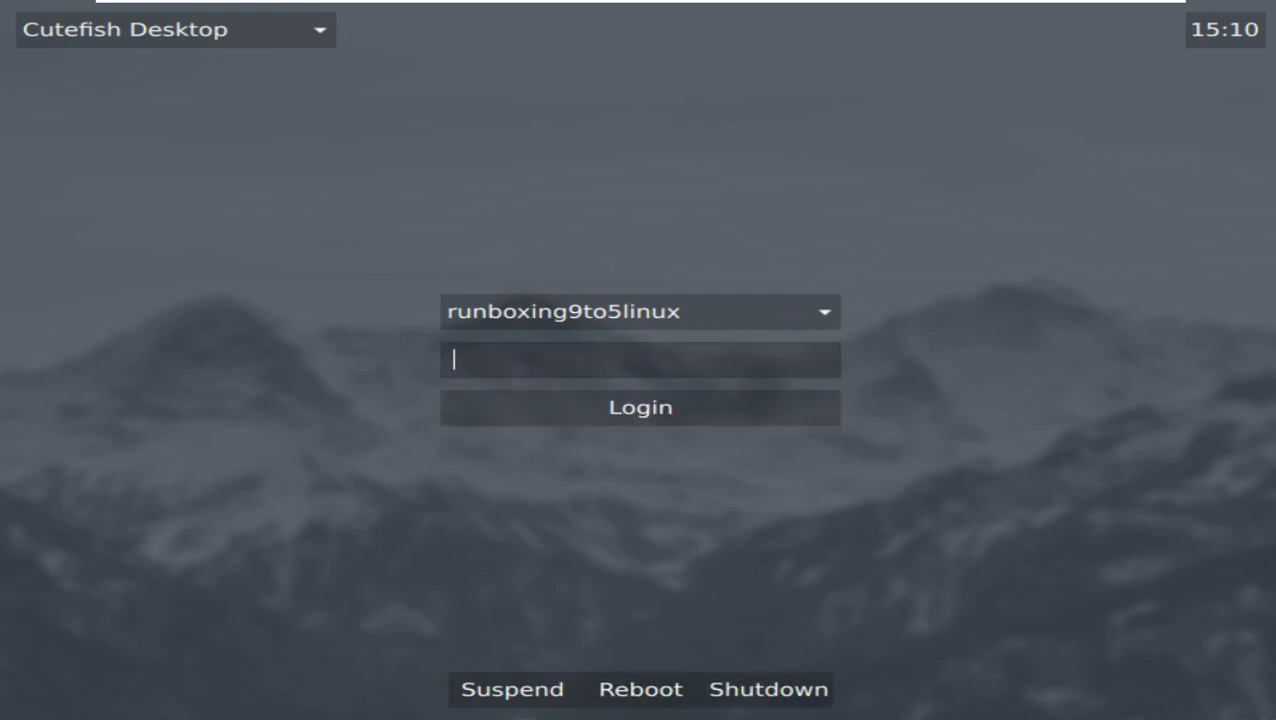
Log back in with the account password, then shut down from the top-bar power menu.
type("*****")
key("Return")
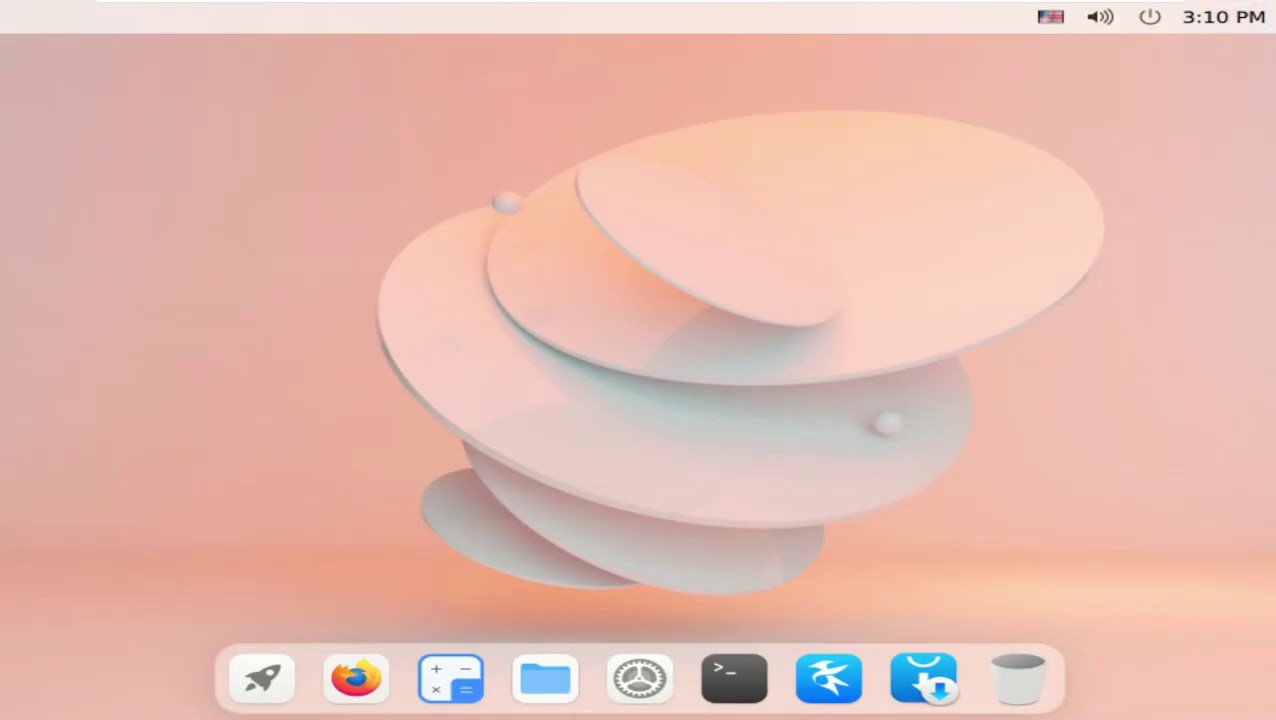
left_click(1150, 17)
key("Return")
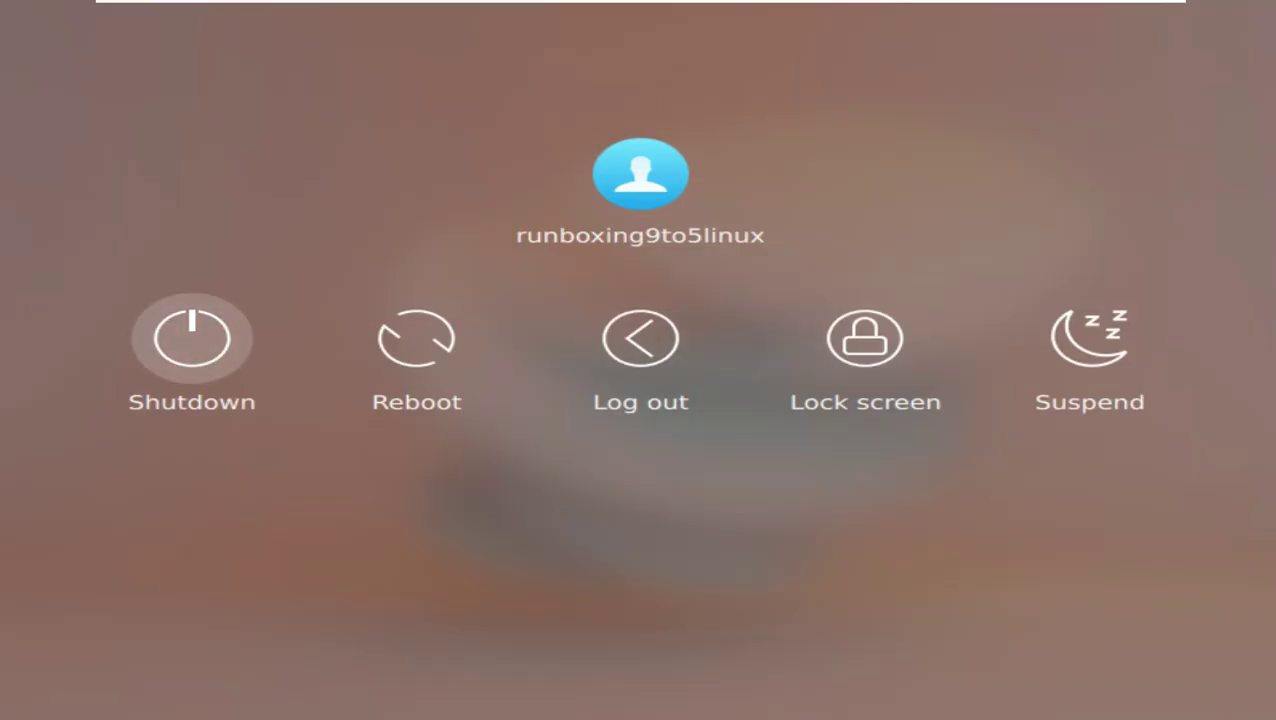